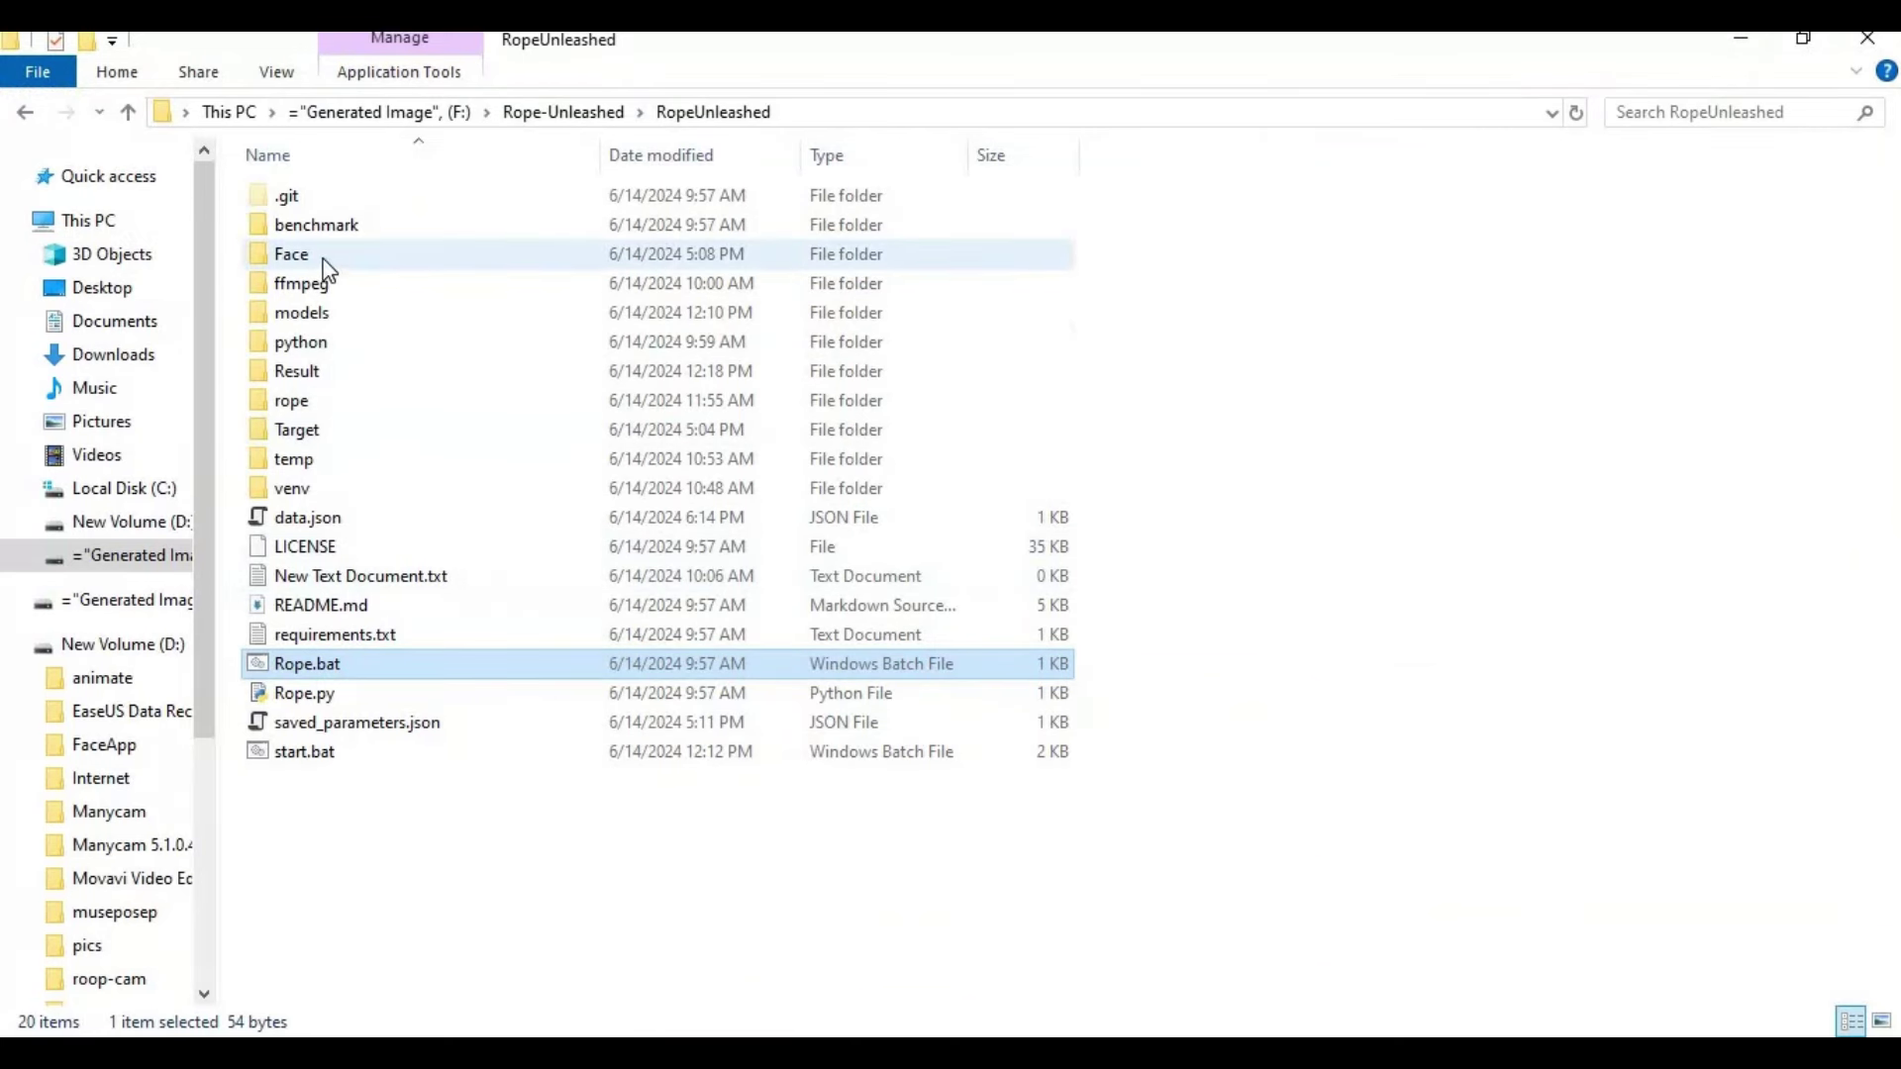
Review the Face, Target and Result folders in RopeUnleashed, opening Face and Target to see their source images and target media.
{"action": "left_click", "coordinate": [290, 259]}
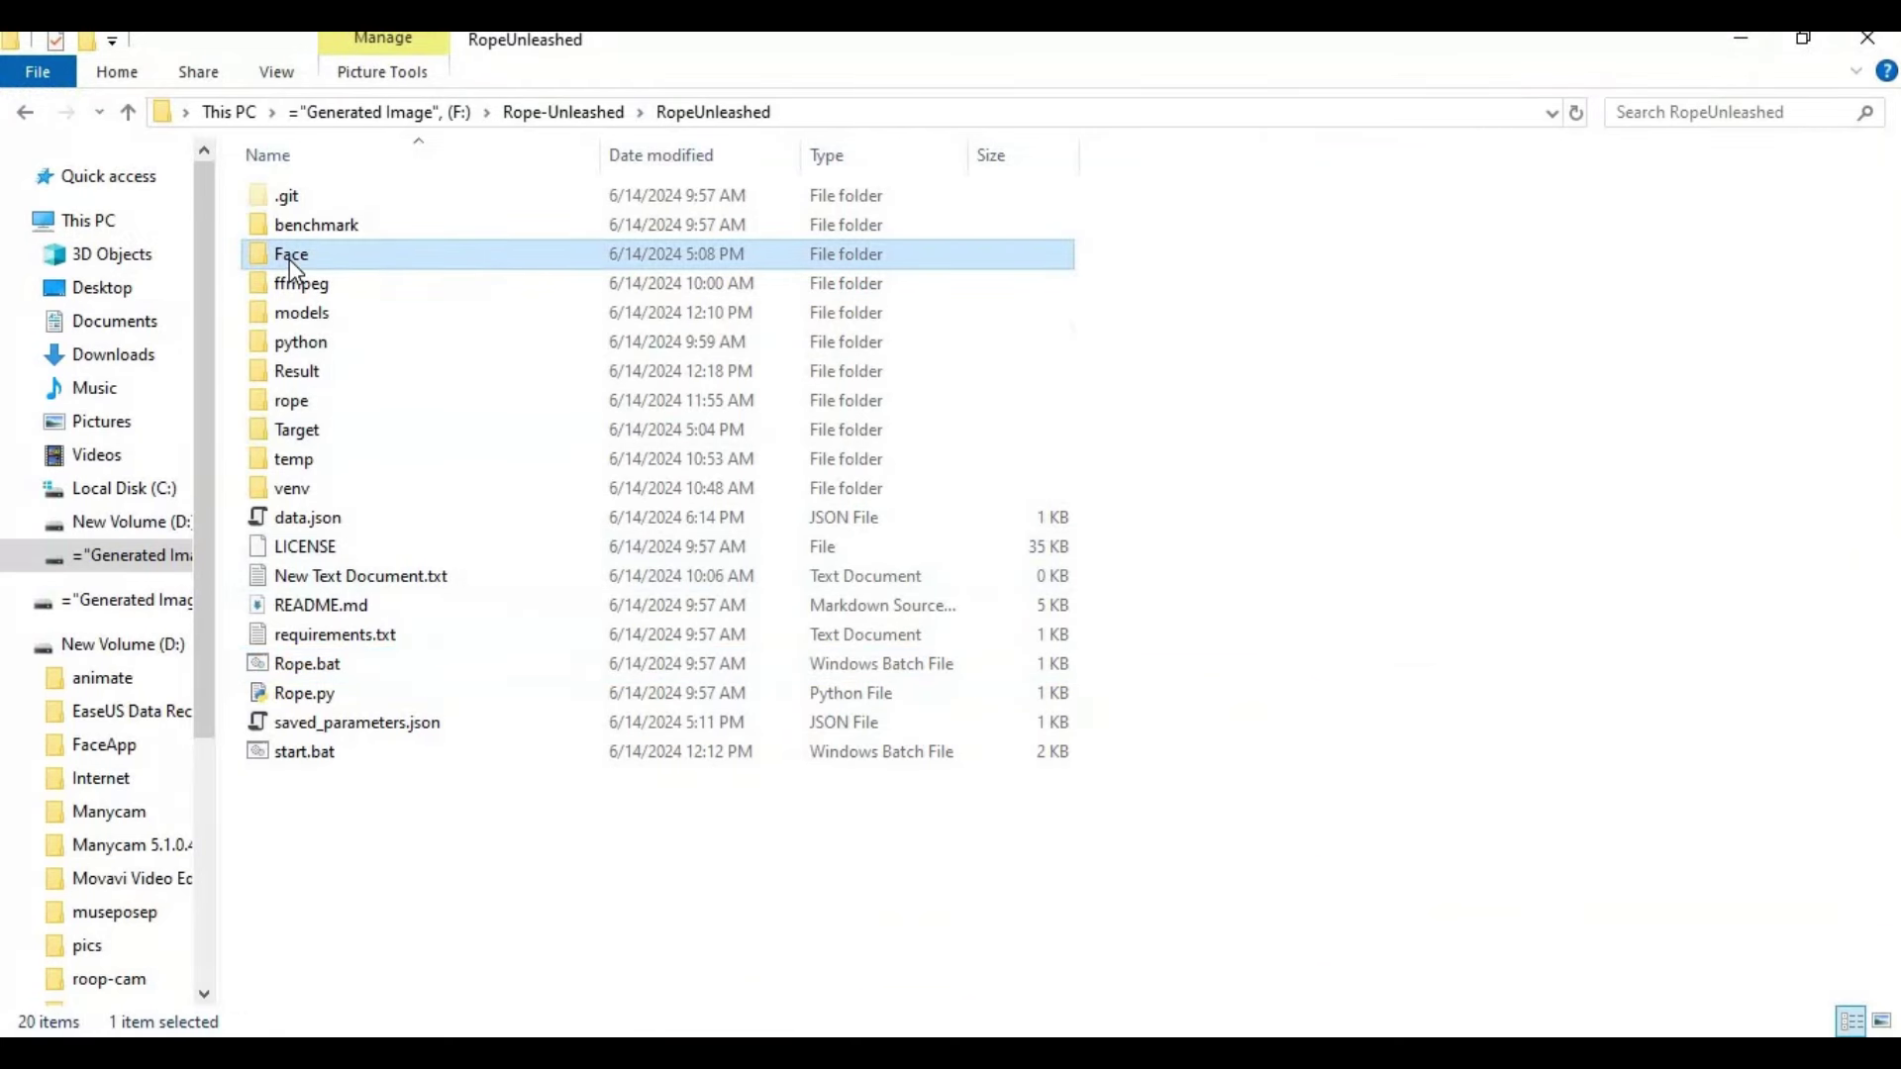
{"action": "left_click", "coordinate": [298, 433]}
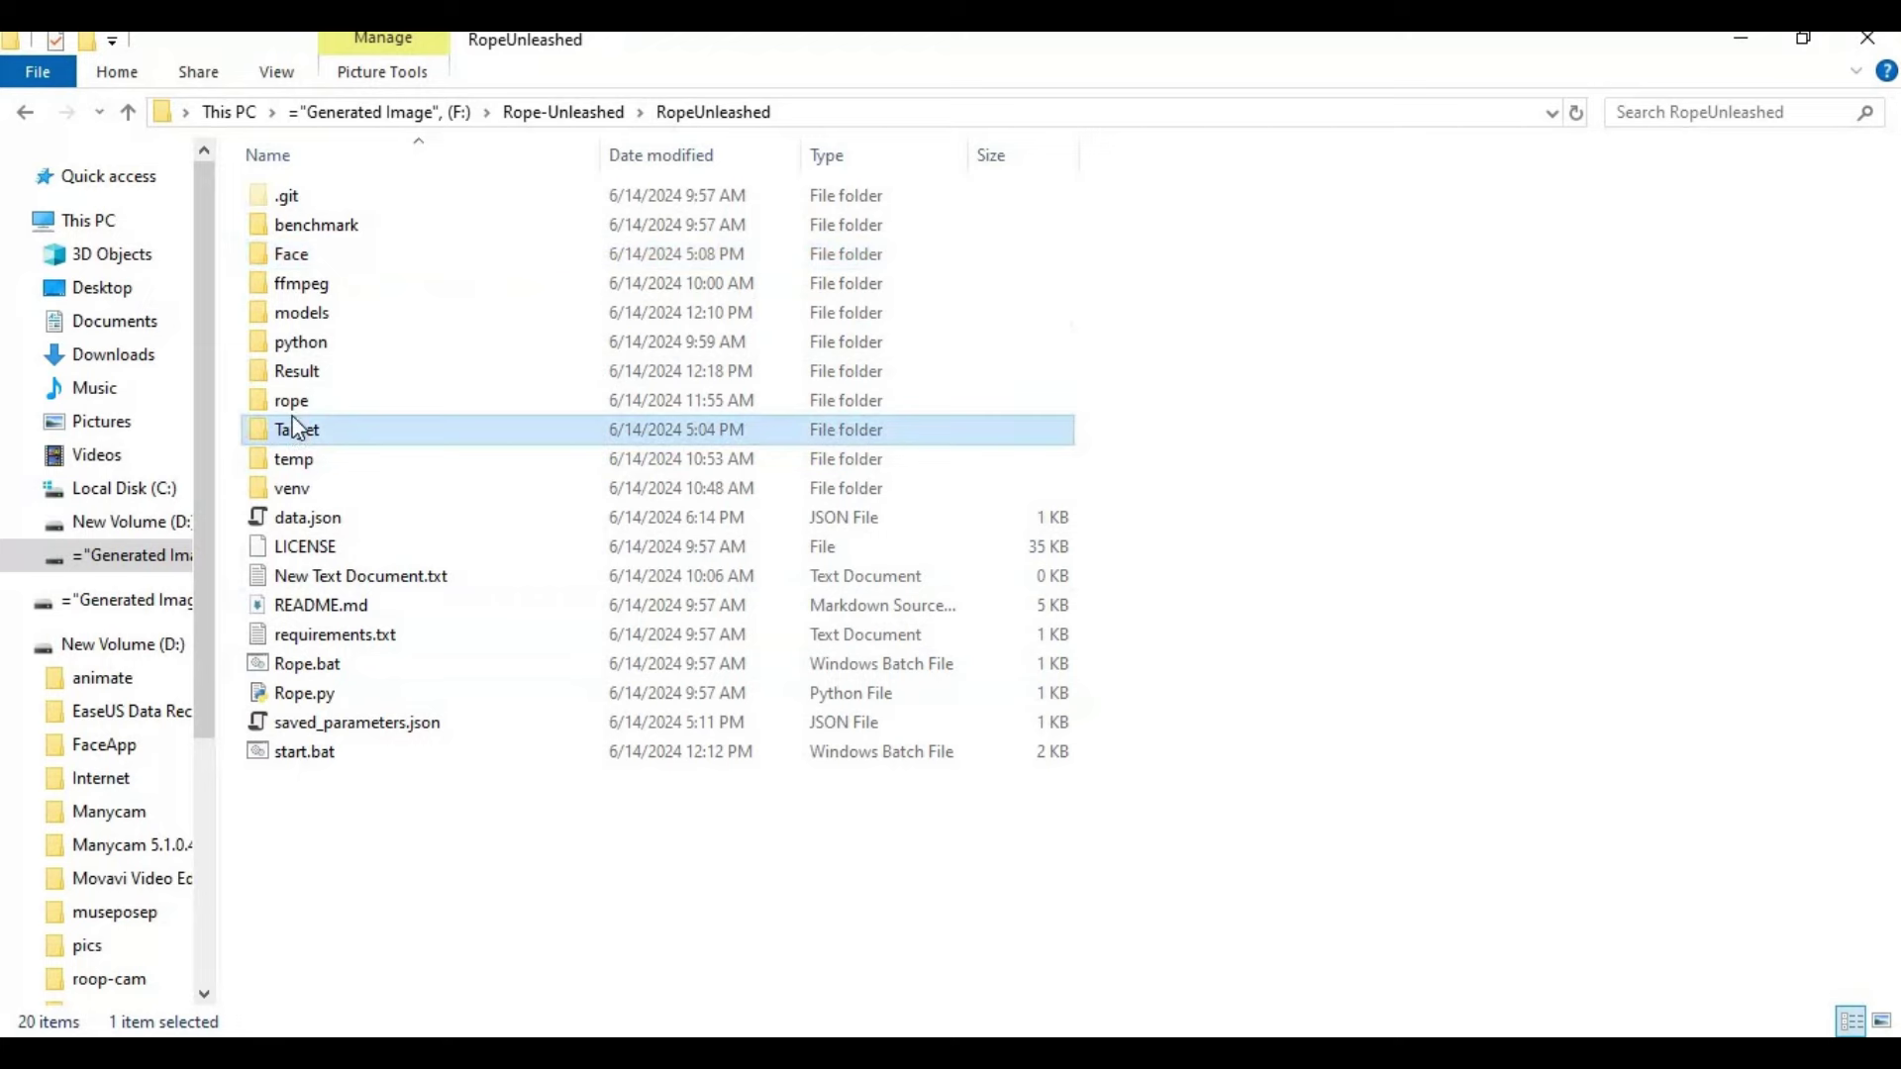
{"action": "left_click", "coordinate": [299, 376]}
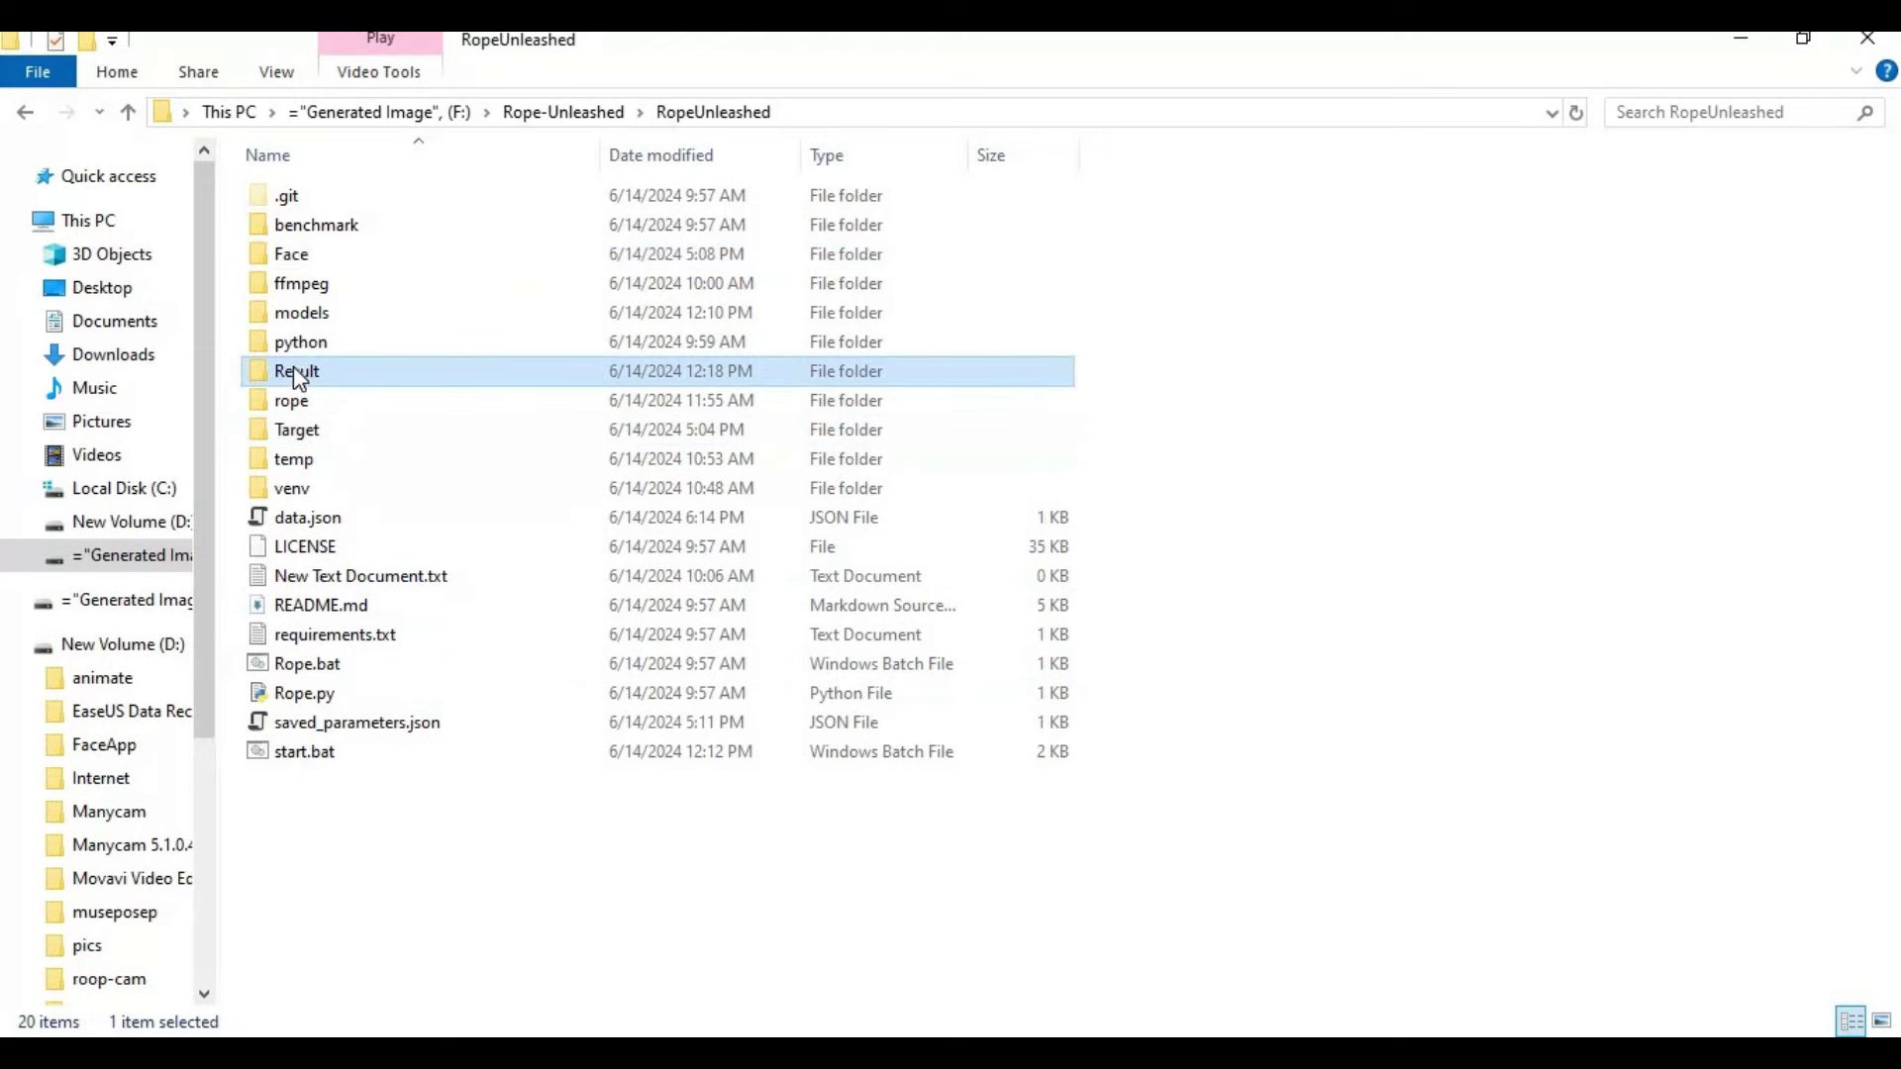
{"action": "double_click", "coordinate": [297, 254]}
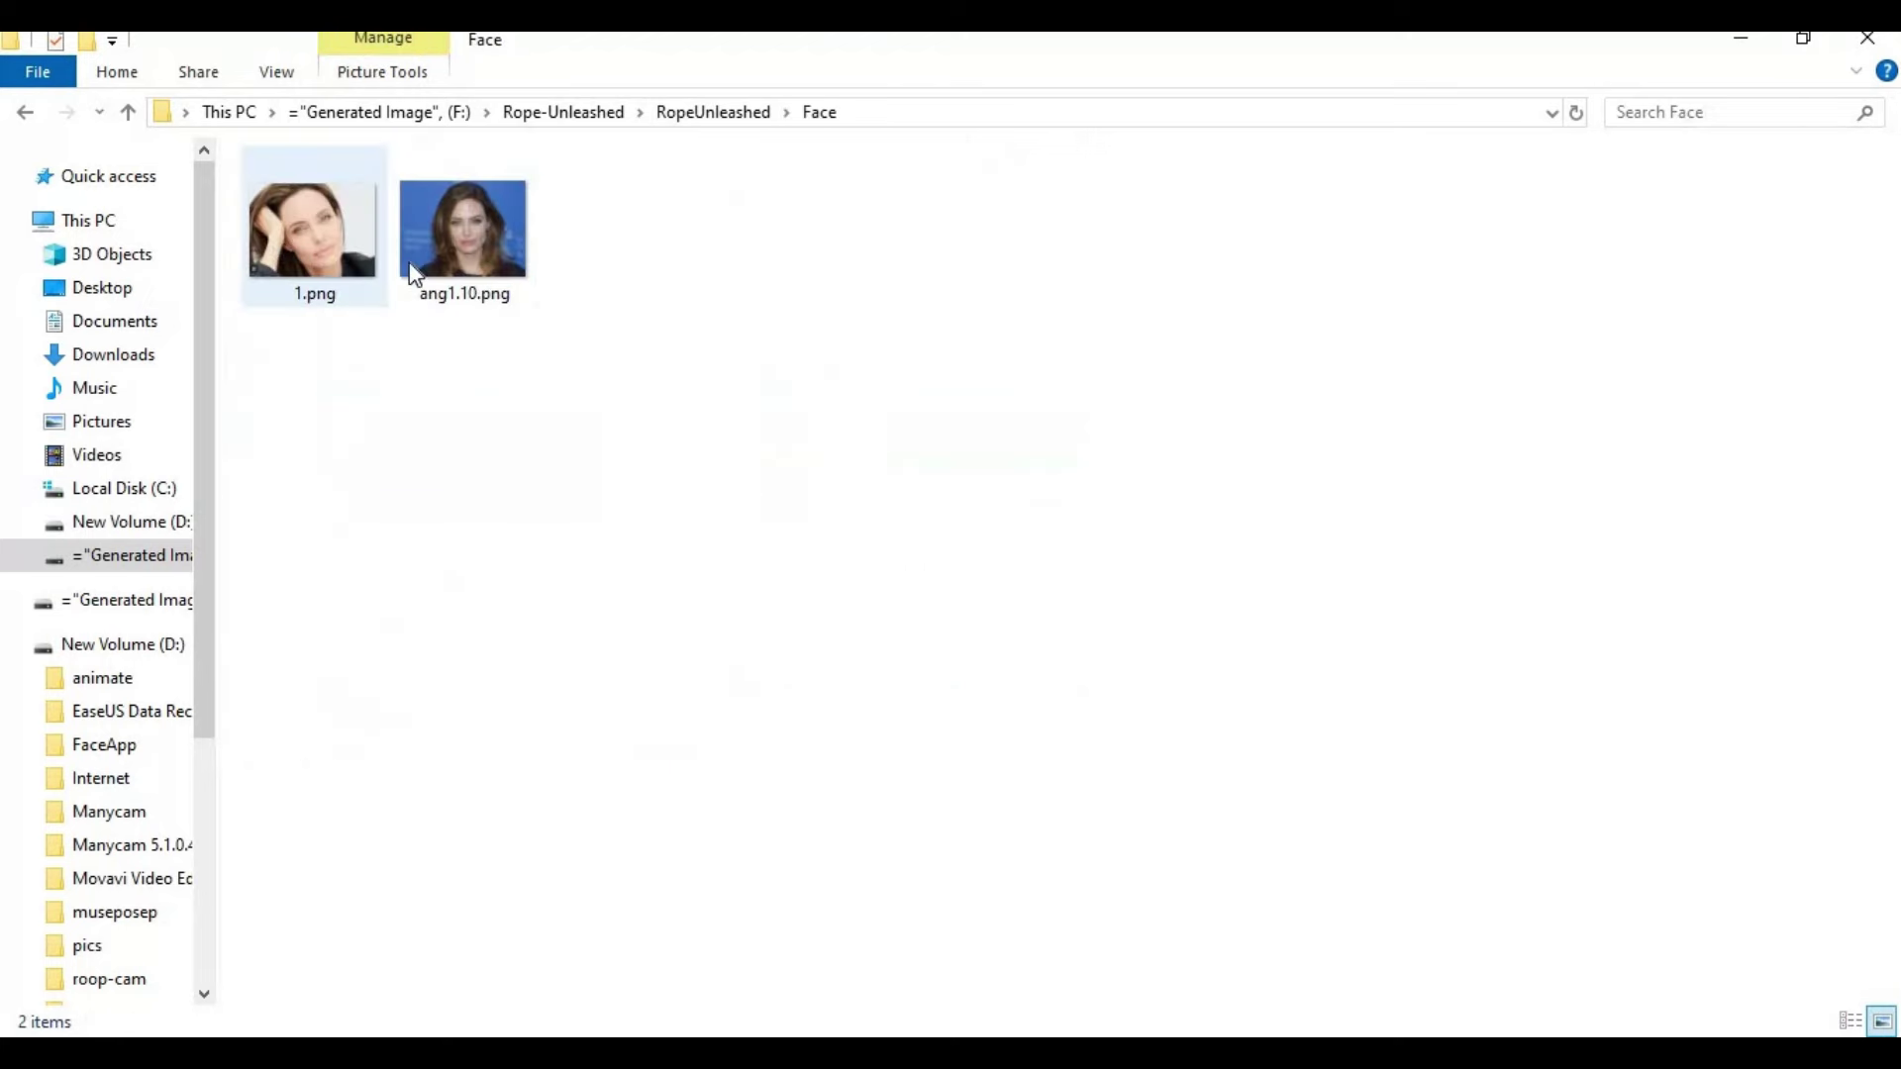
{"action": "left_click", "coordinate": [133, 114]}
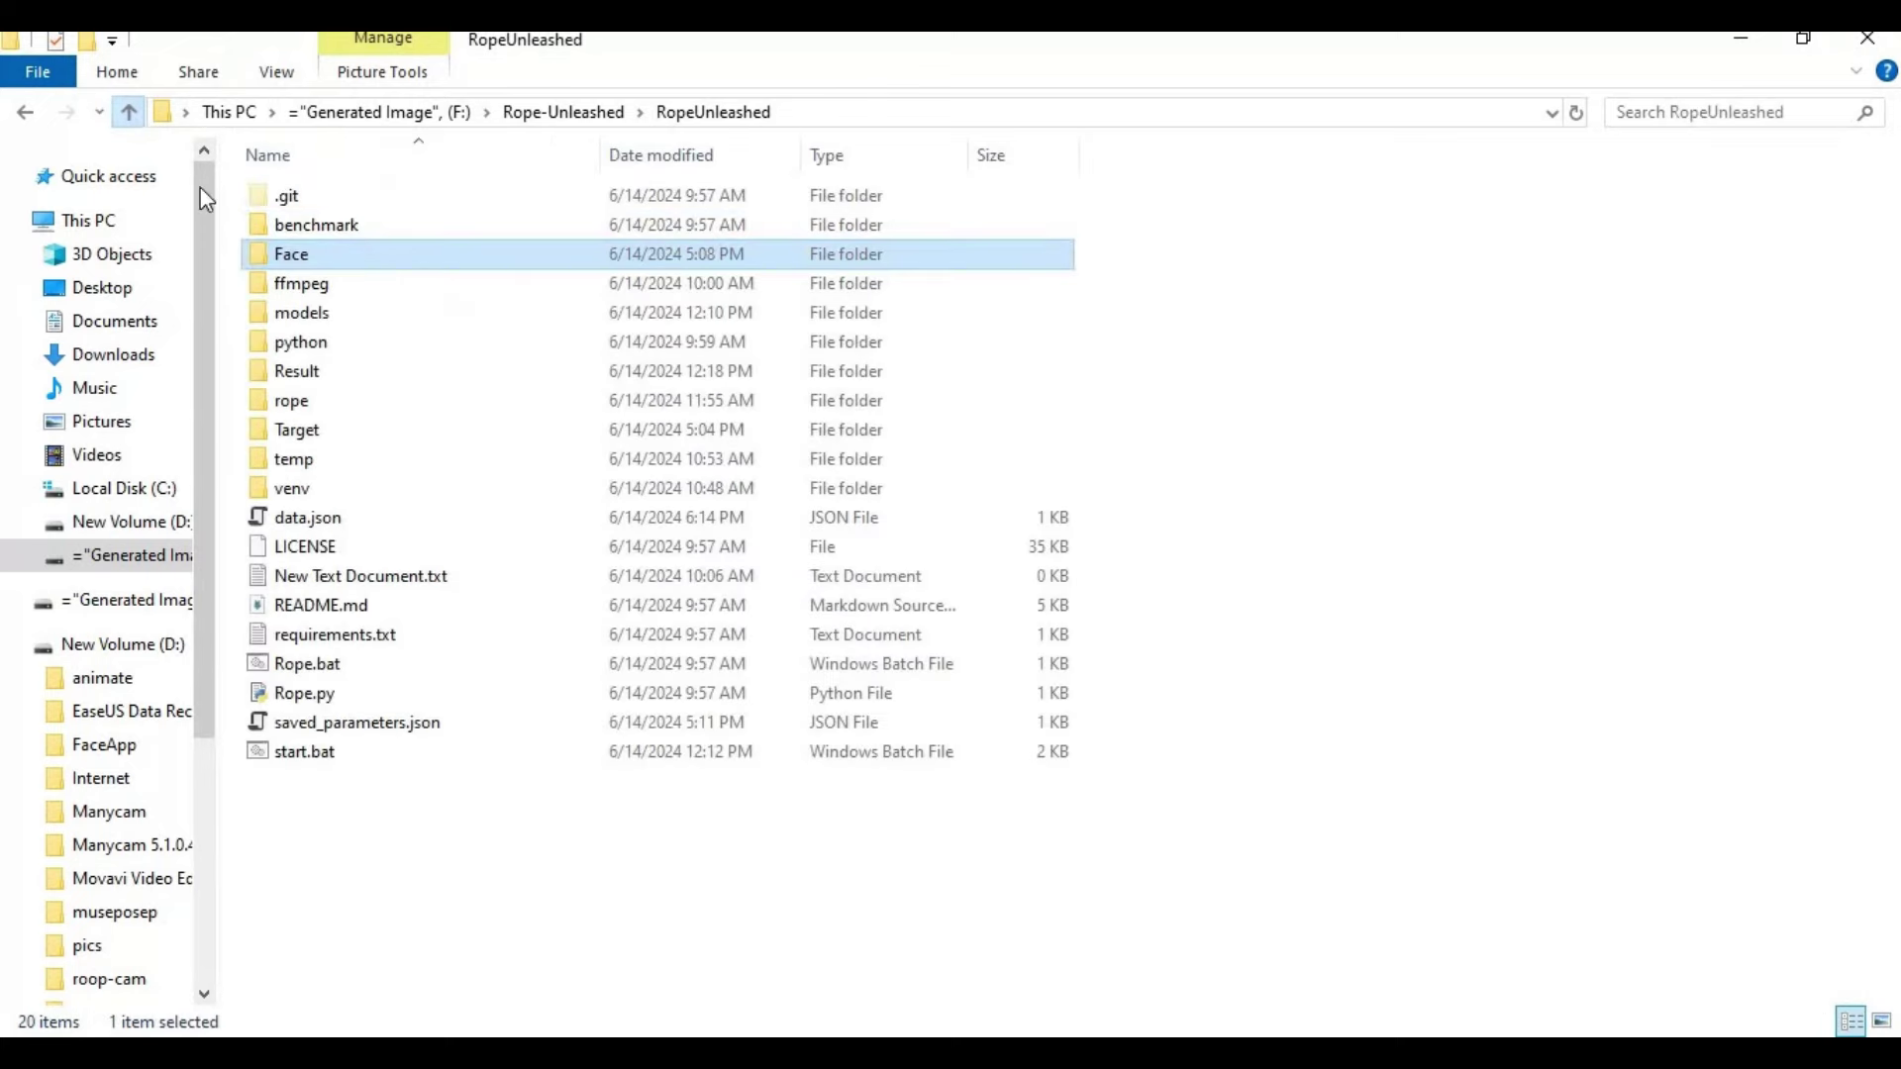
{"action": "double_click", "coordinate": [297, 429]}
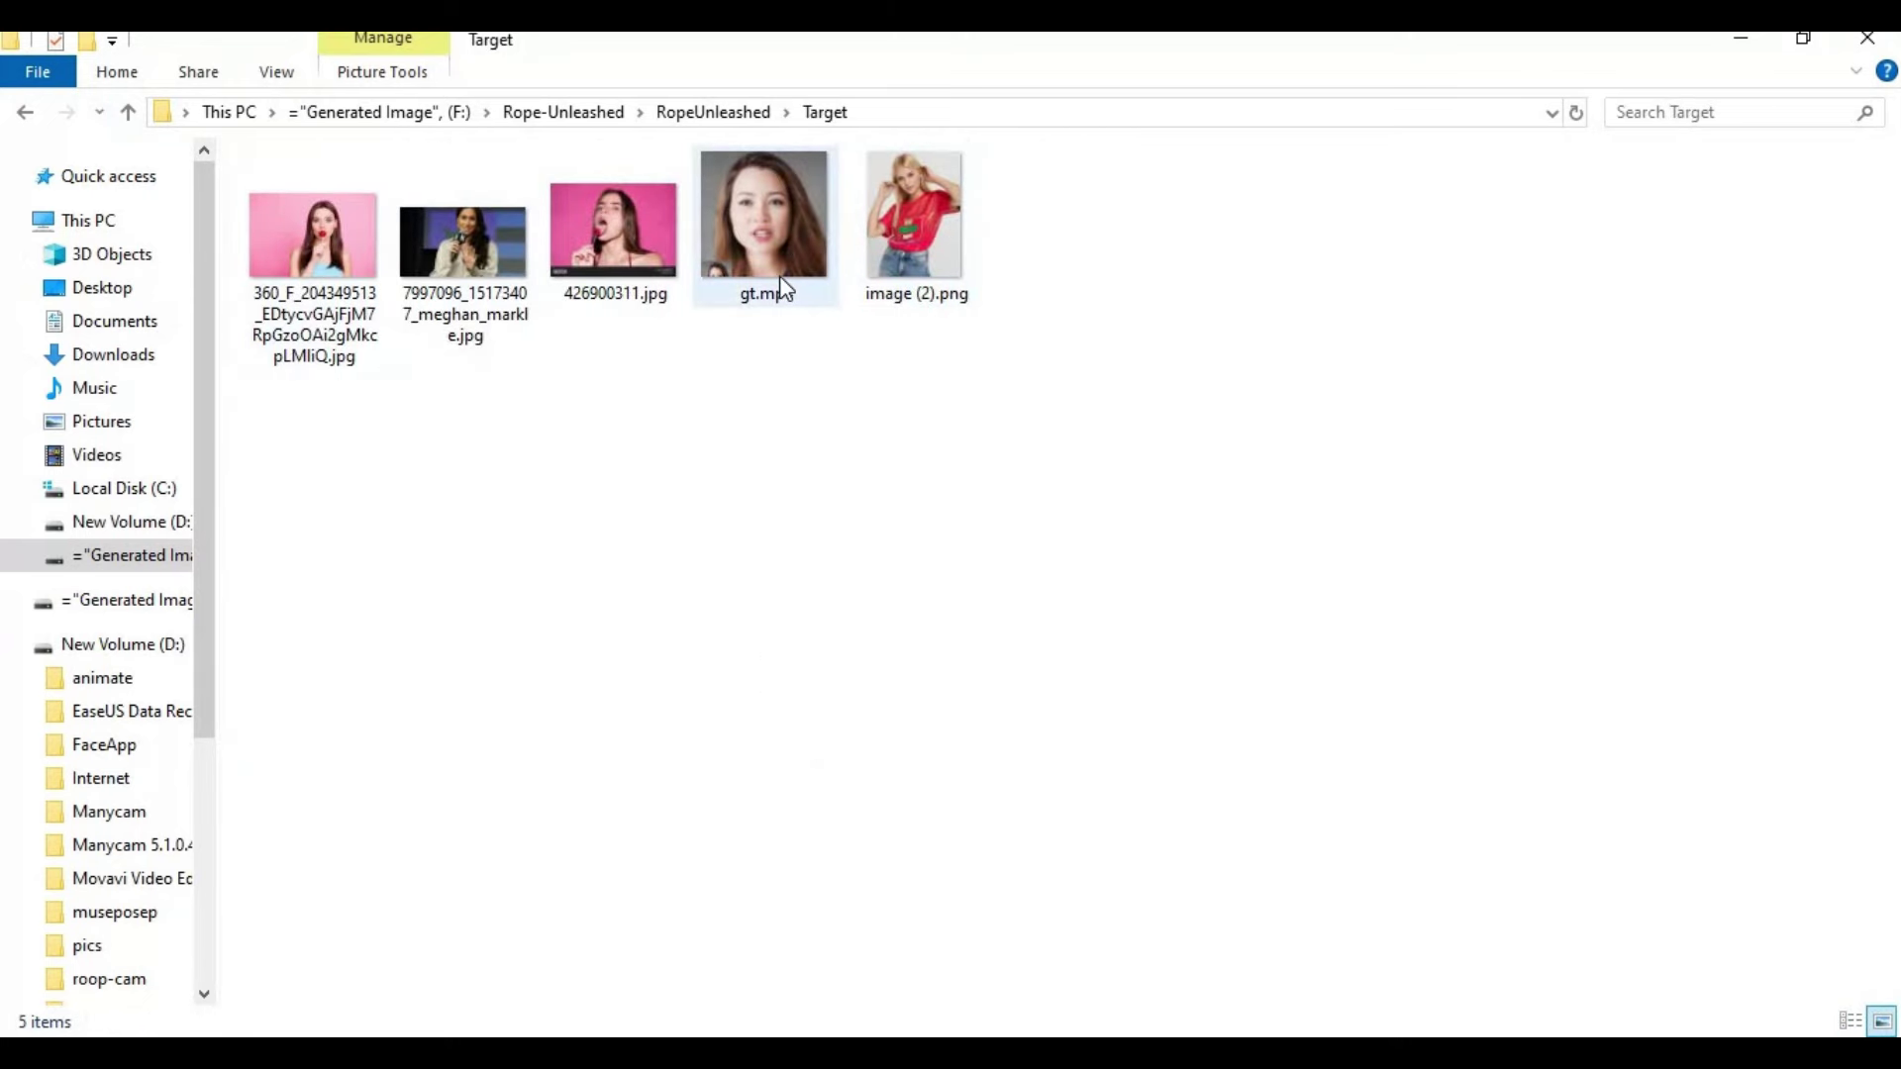
{"action": "left_click", "coordinate": [127, 117]}
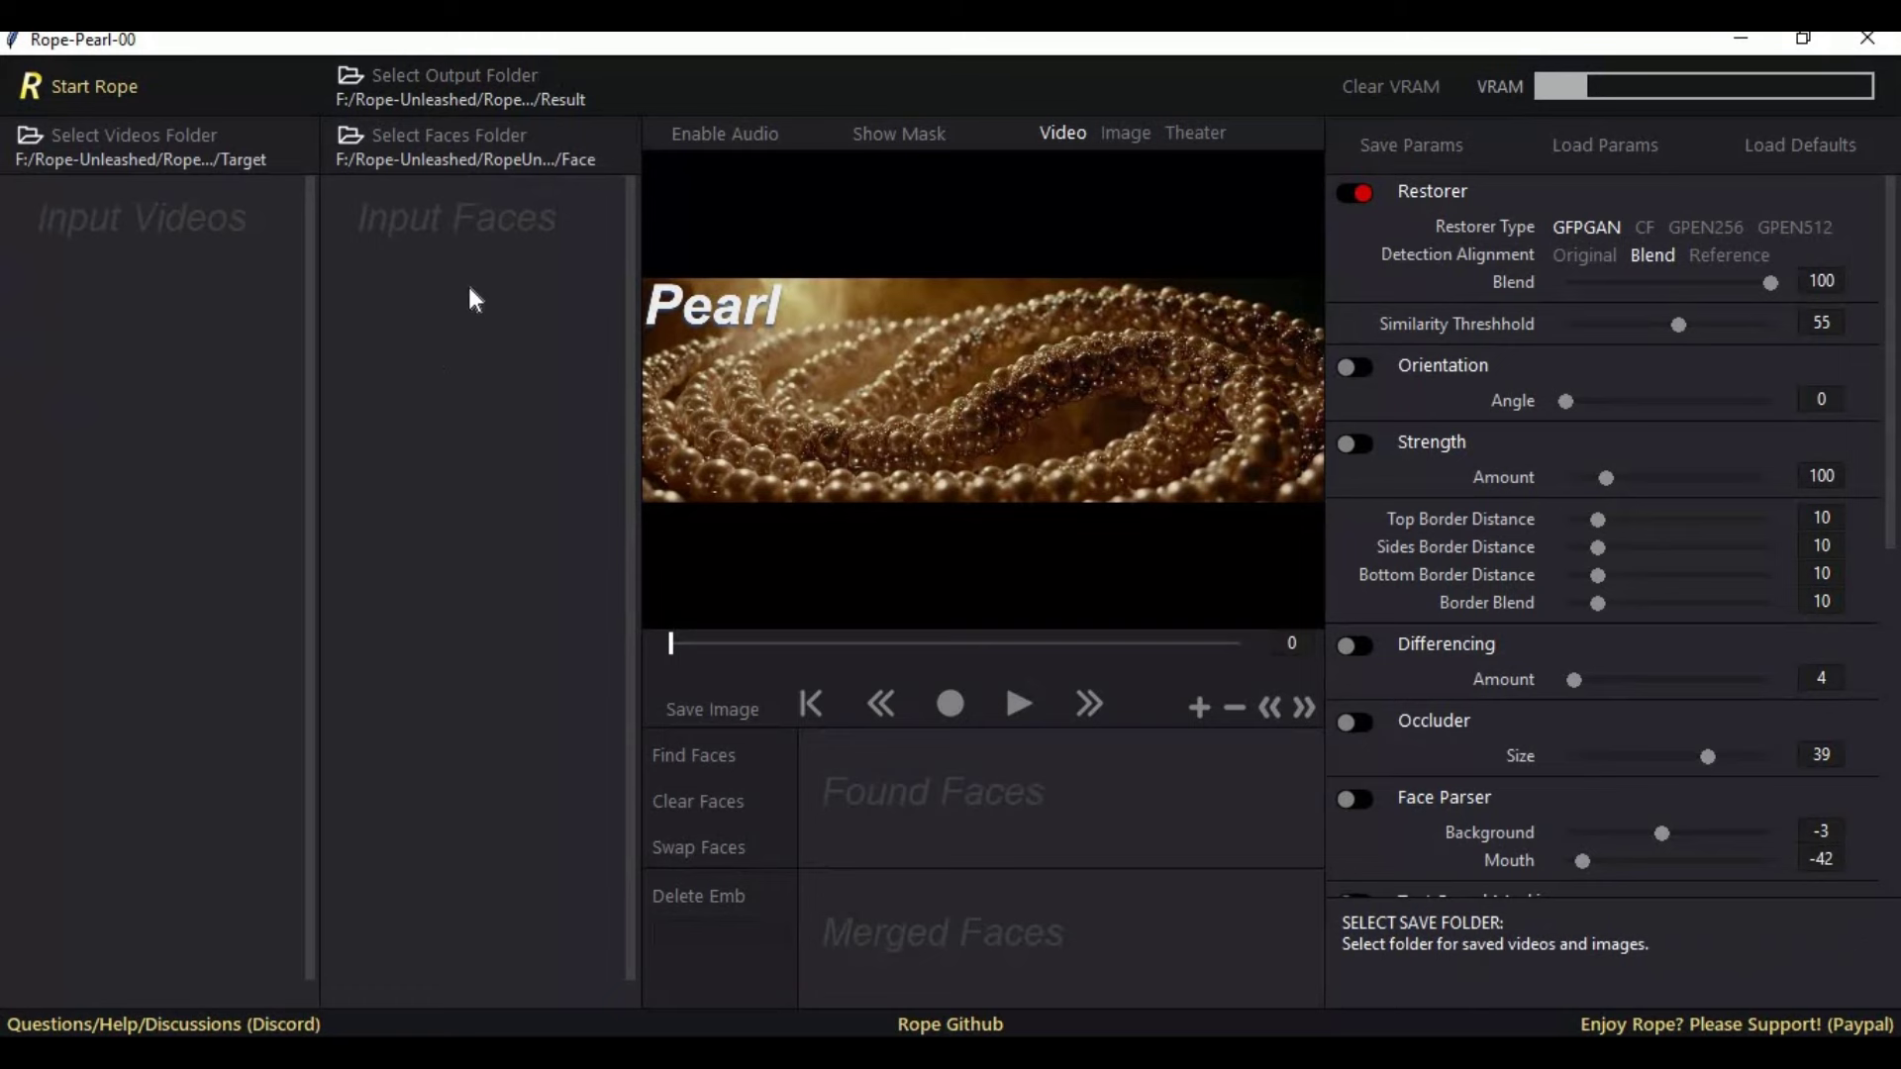
Start Rope to load the target media and source faces, and set the input type to Image.
{"action": "left_click", "coordinate": [51, 87]}
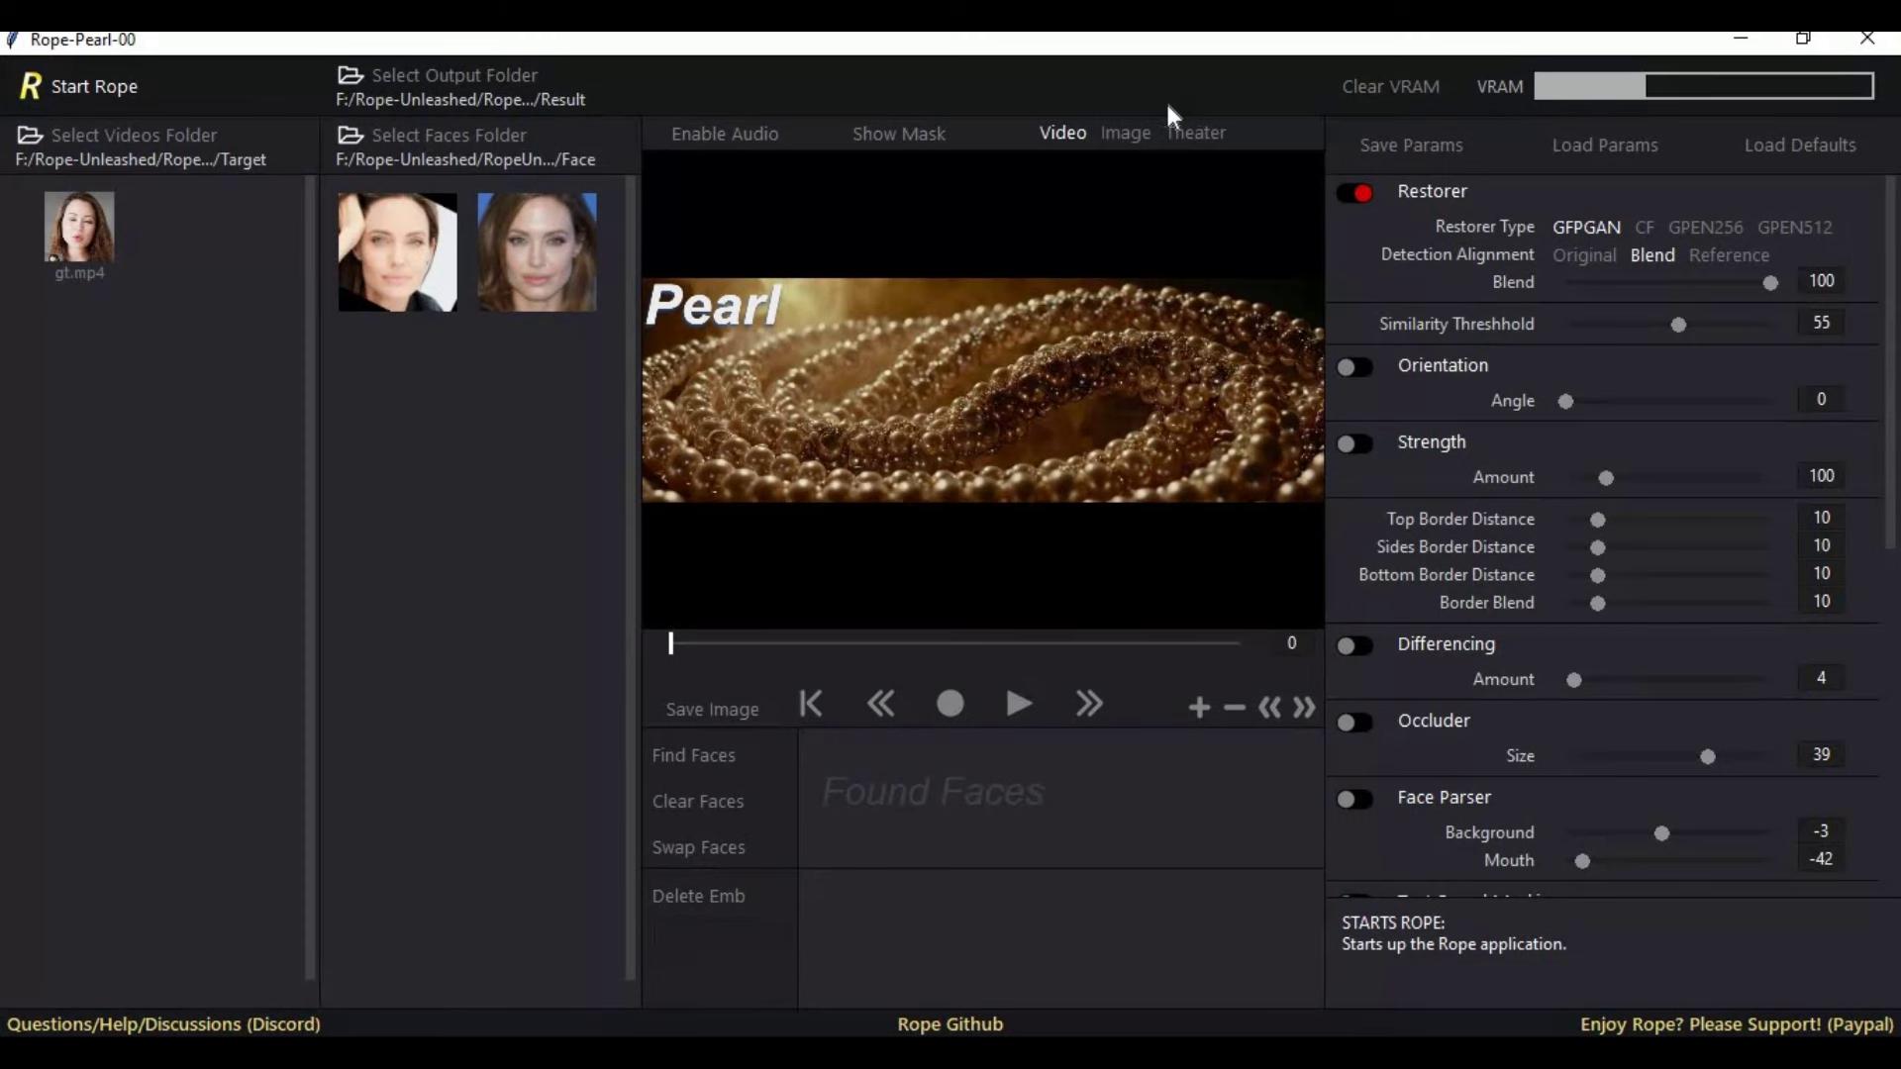
{"action": "left_click", "coordinate": [1129, 138]}
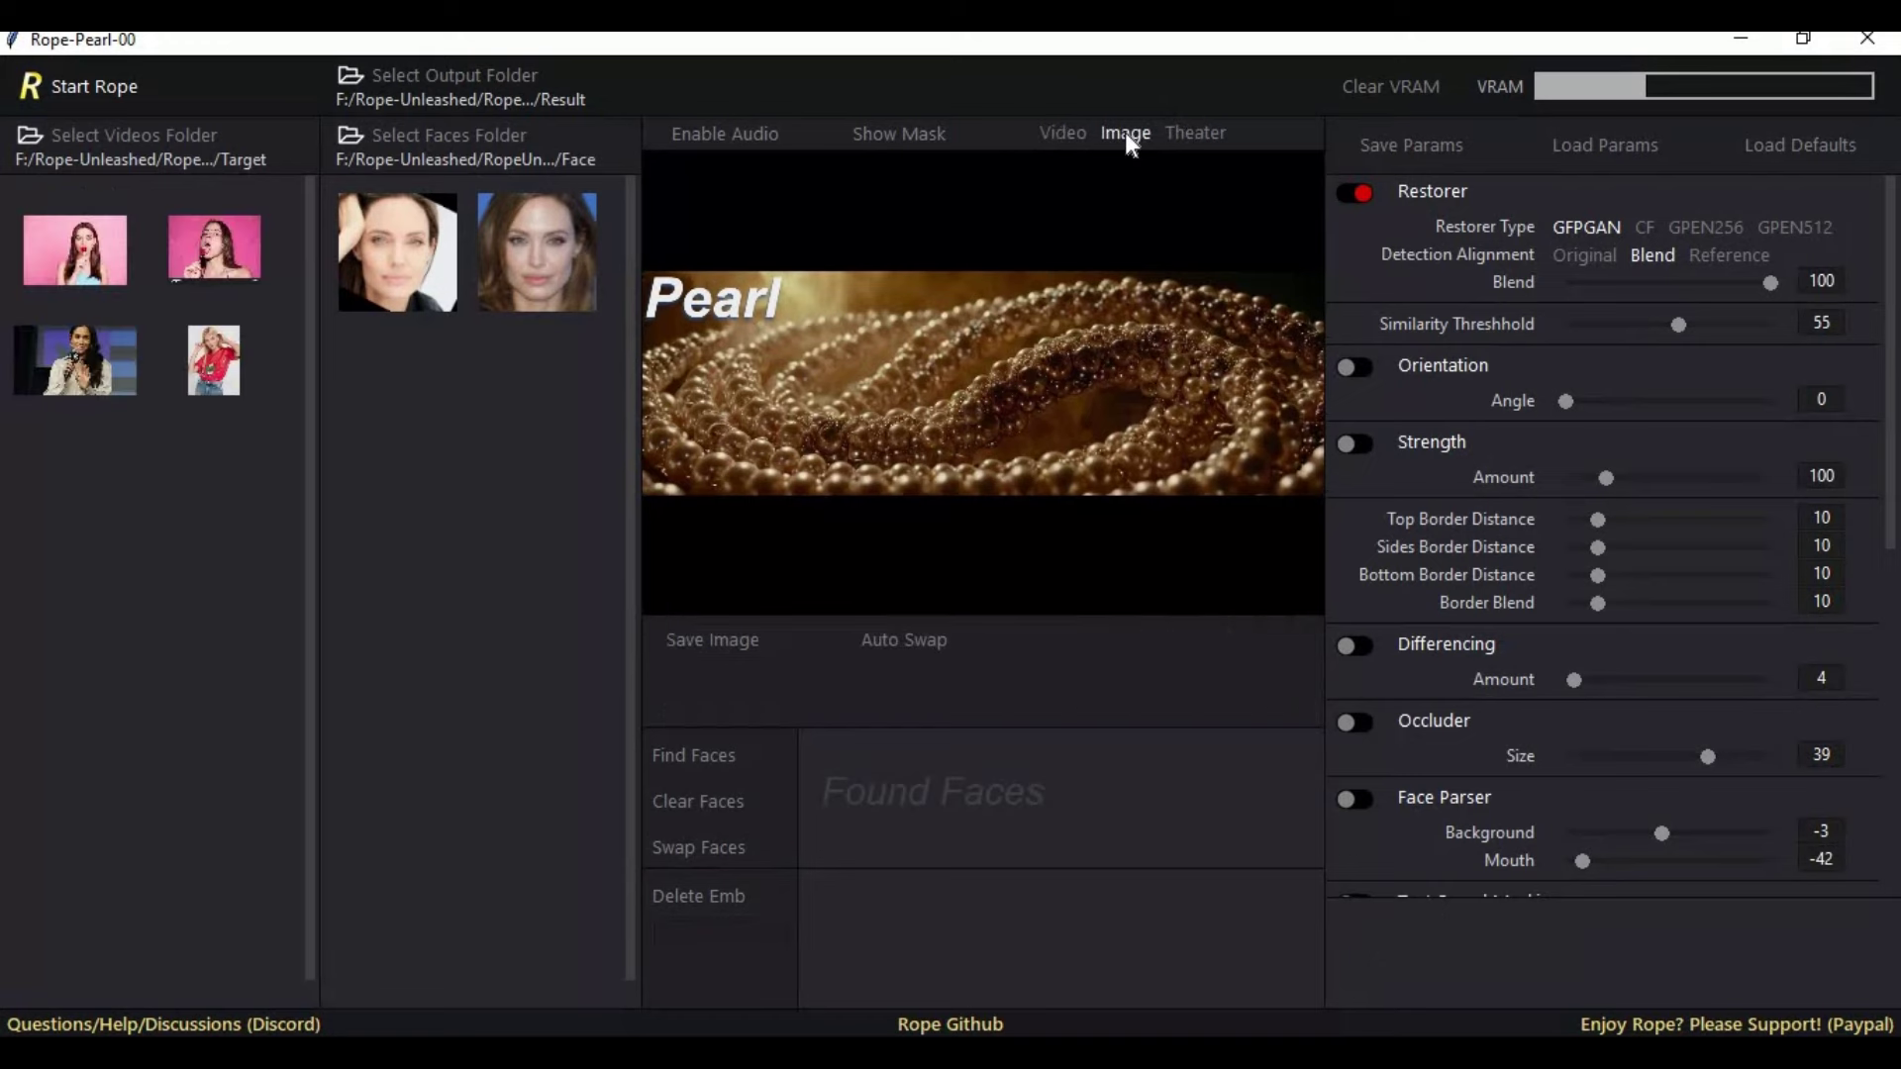
{"action": "left_click", "coordinate": [1059, 139]}
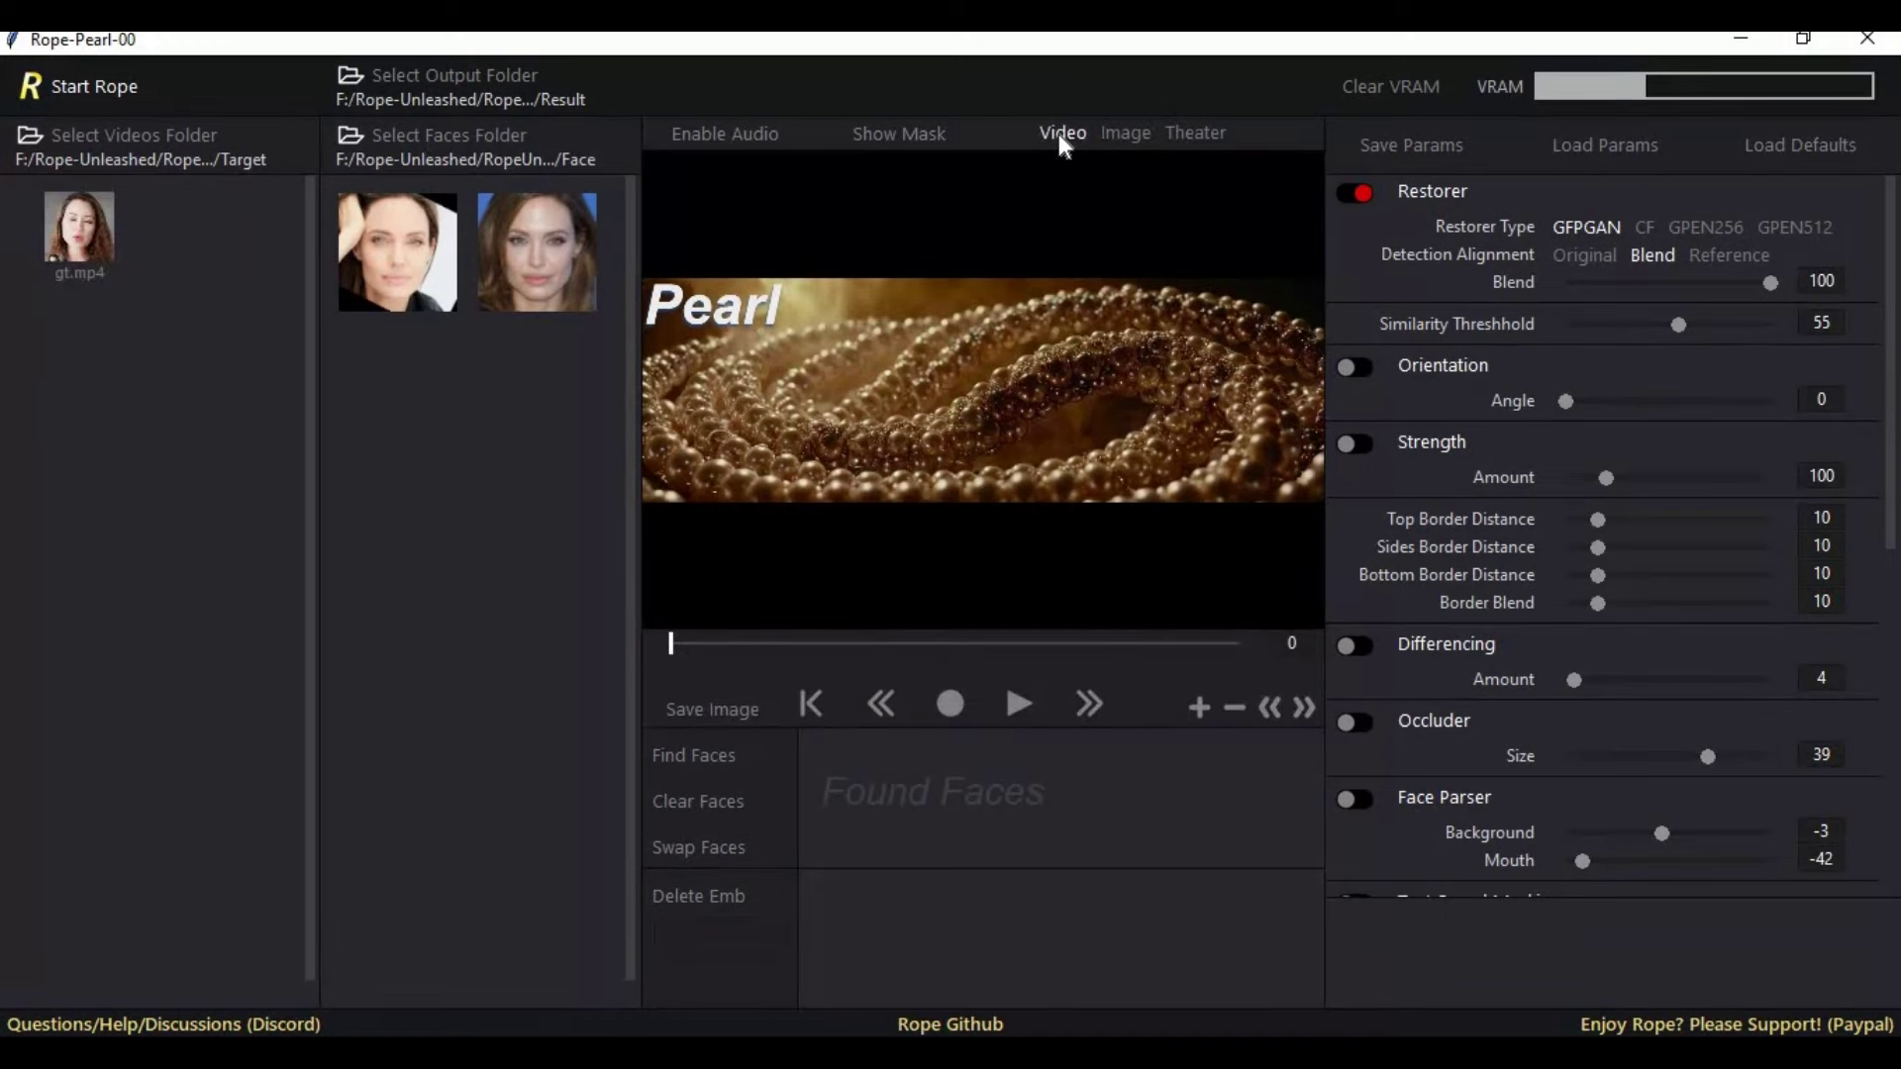
{"action": "left_click", "coordinate": [1114, 138]}
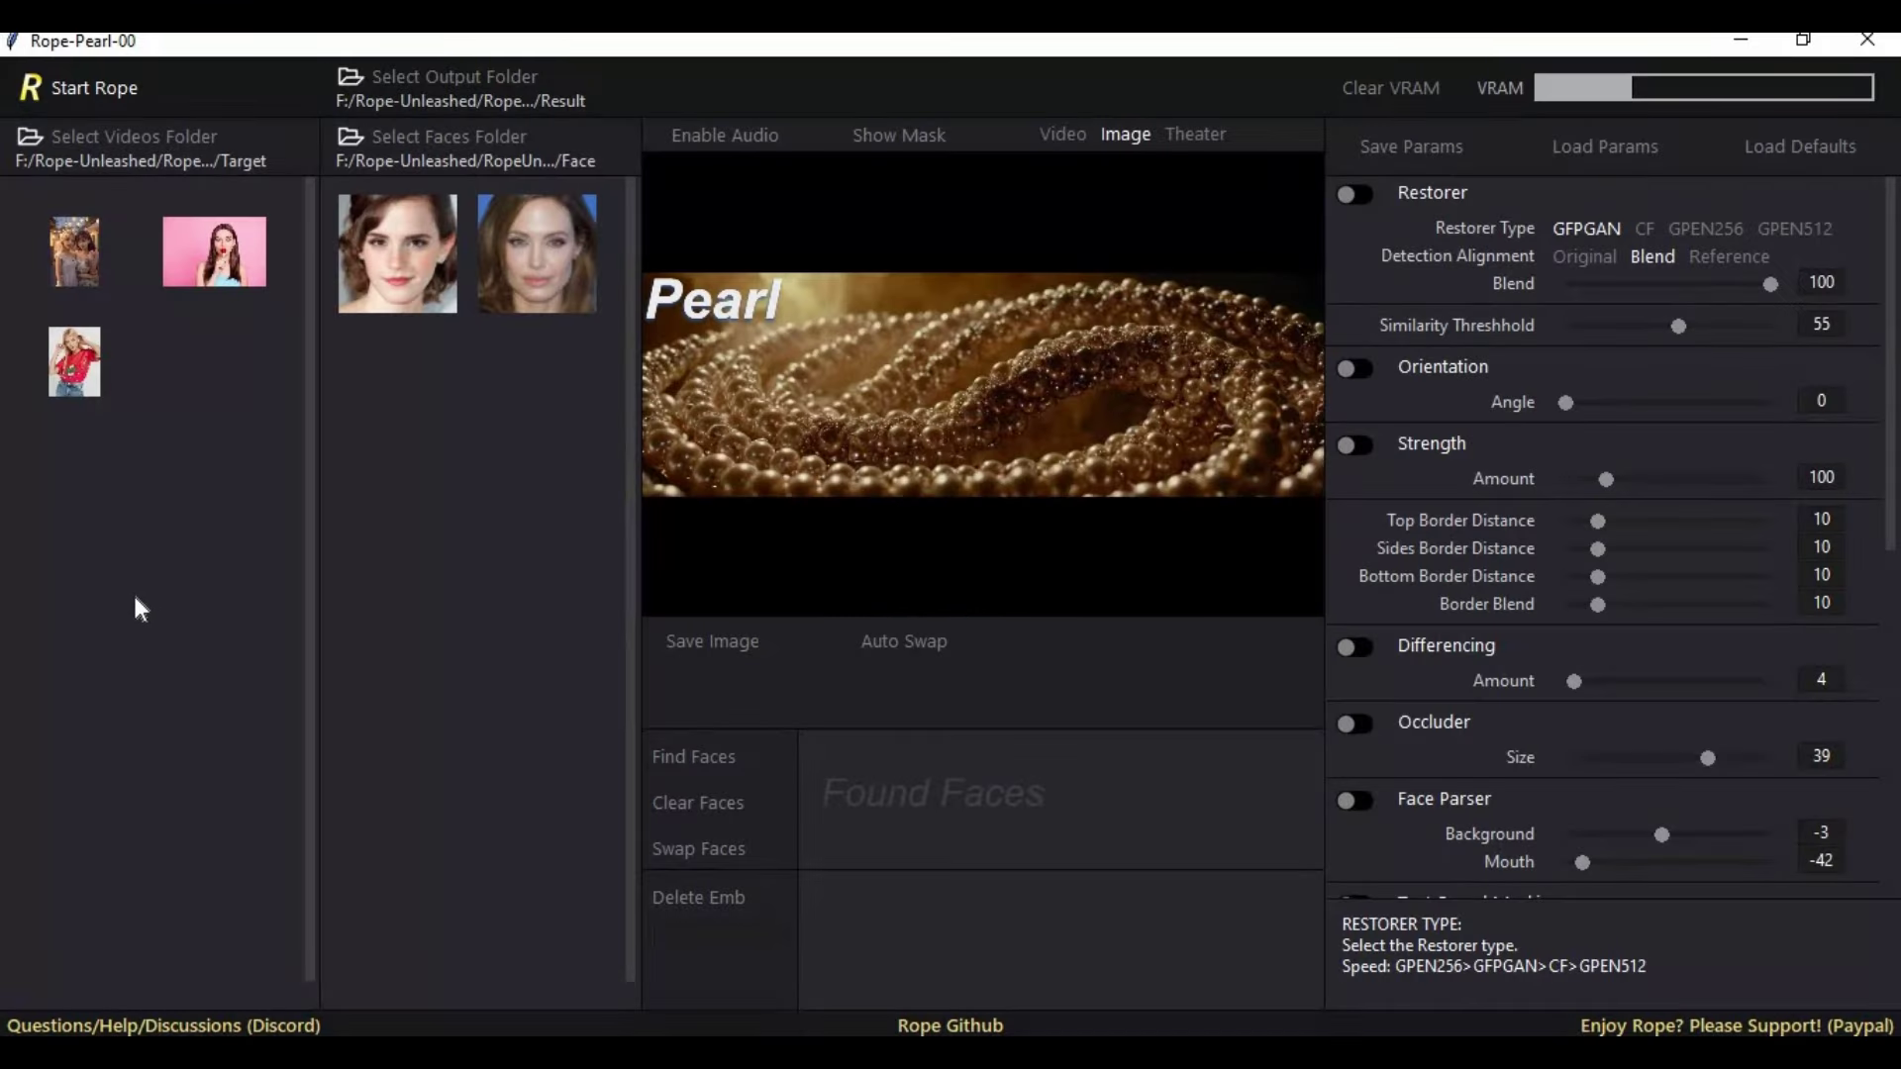
Load the red T-shirt target image, find its face, and swap in the source face with the blue background.
{"action": "left_click", "coordinate": [69, 378]}
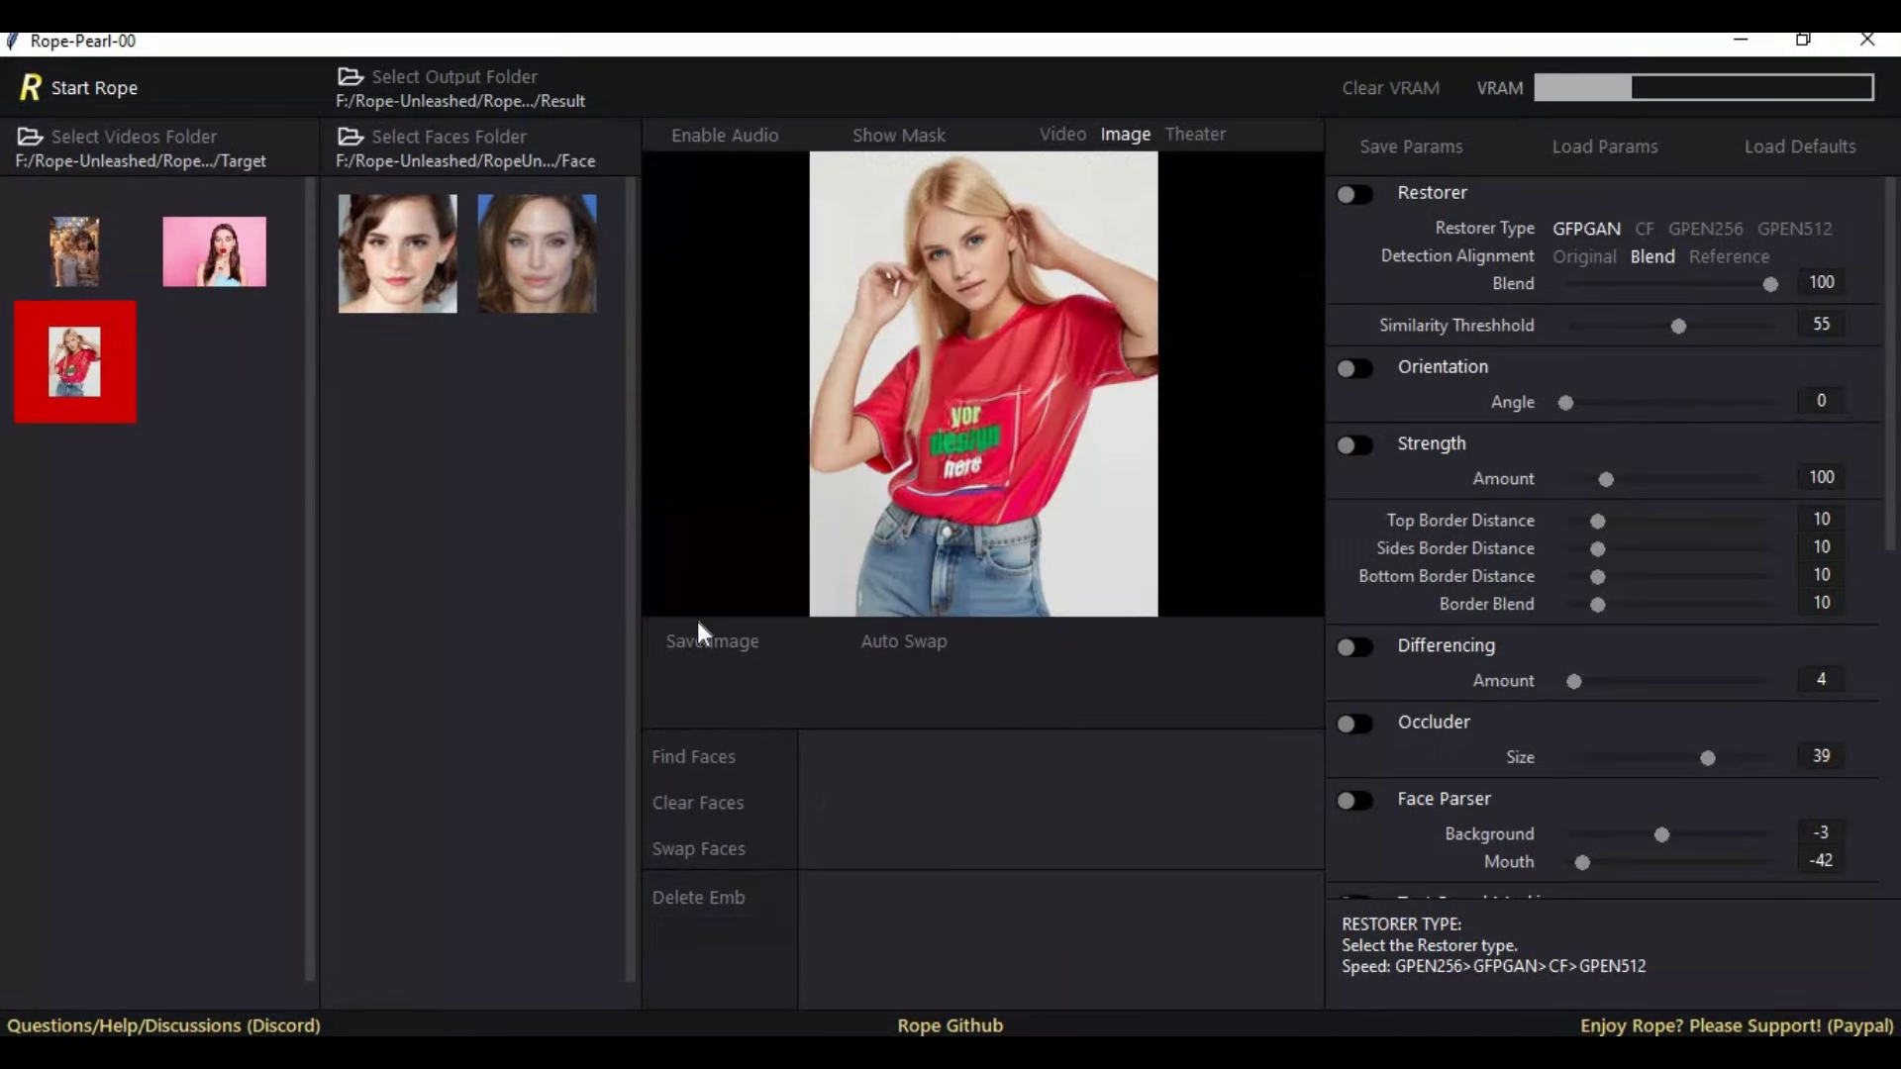
{"action": "left_click", "coordinate": [703, 768]}
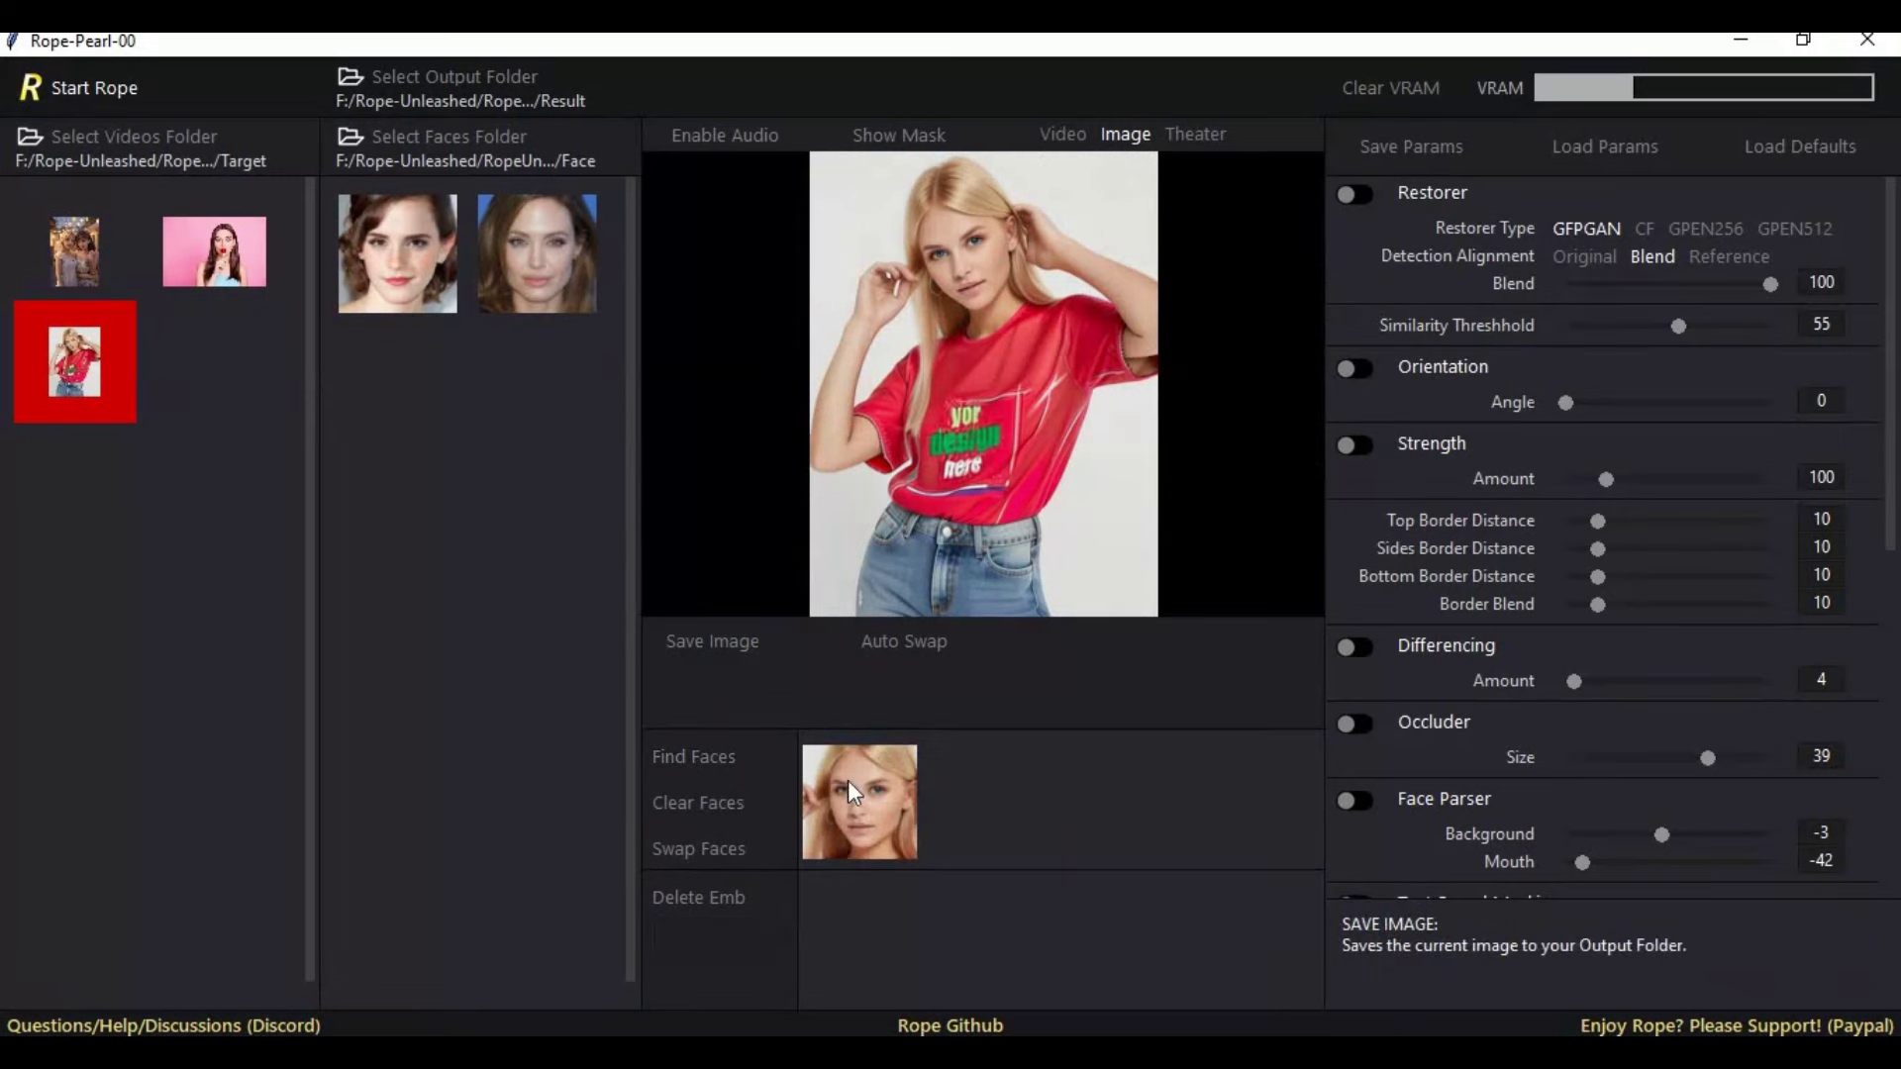
{"action": "left_click", "coordinate": [890, 809]}
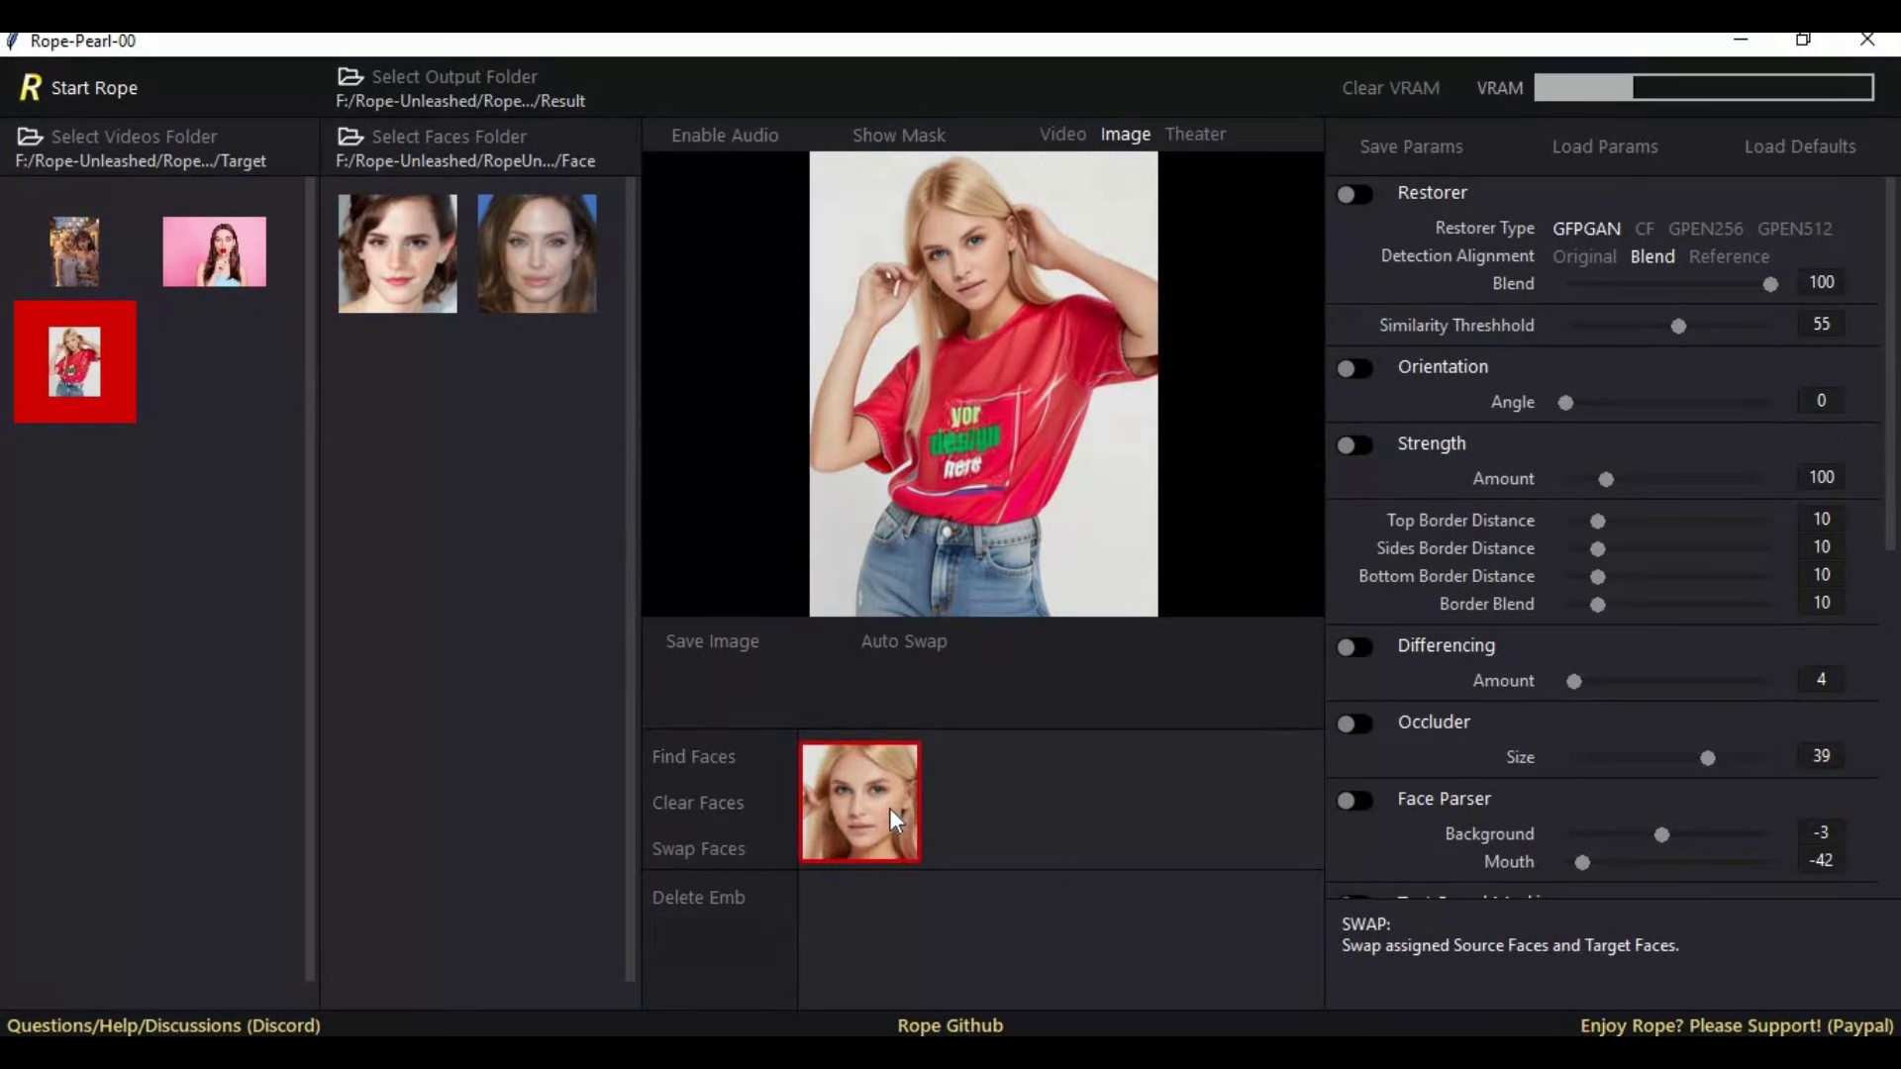
{"action": "left_click", "coordinate": [538, 271]}
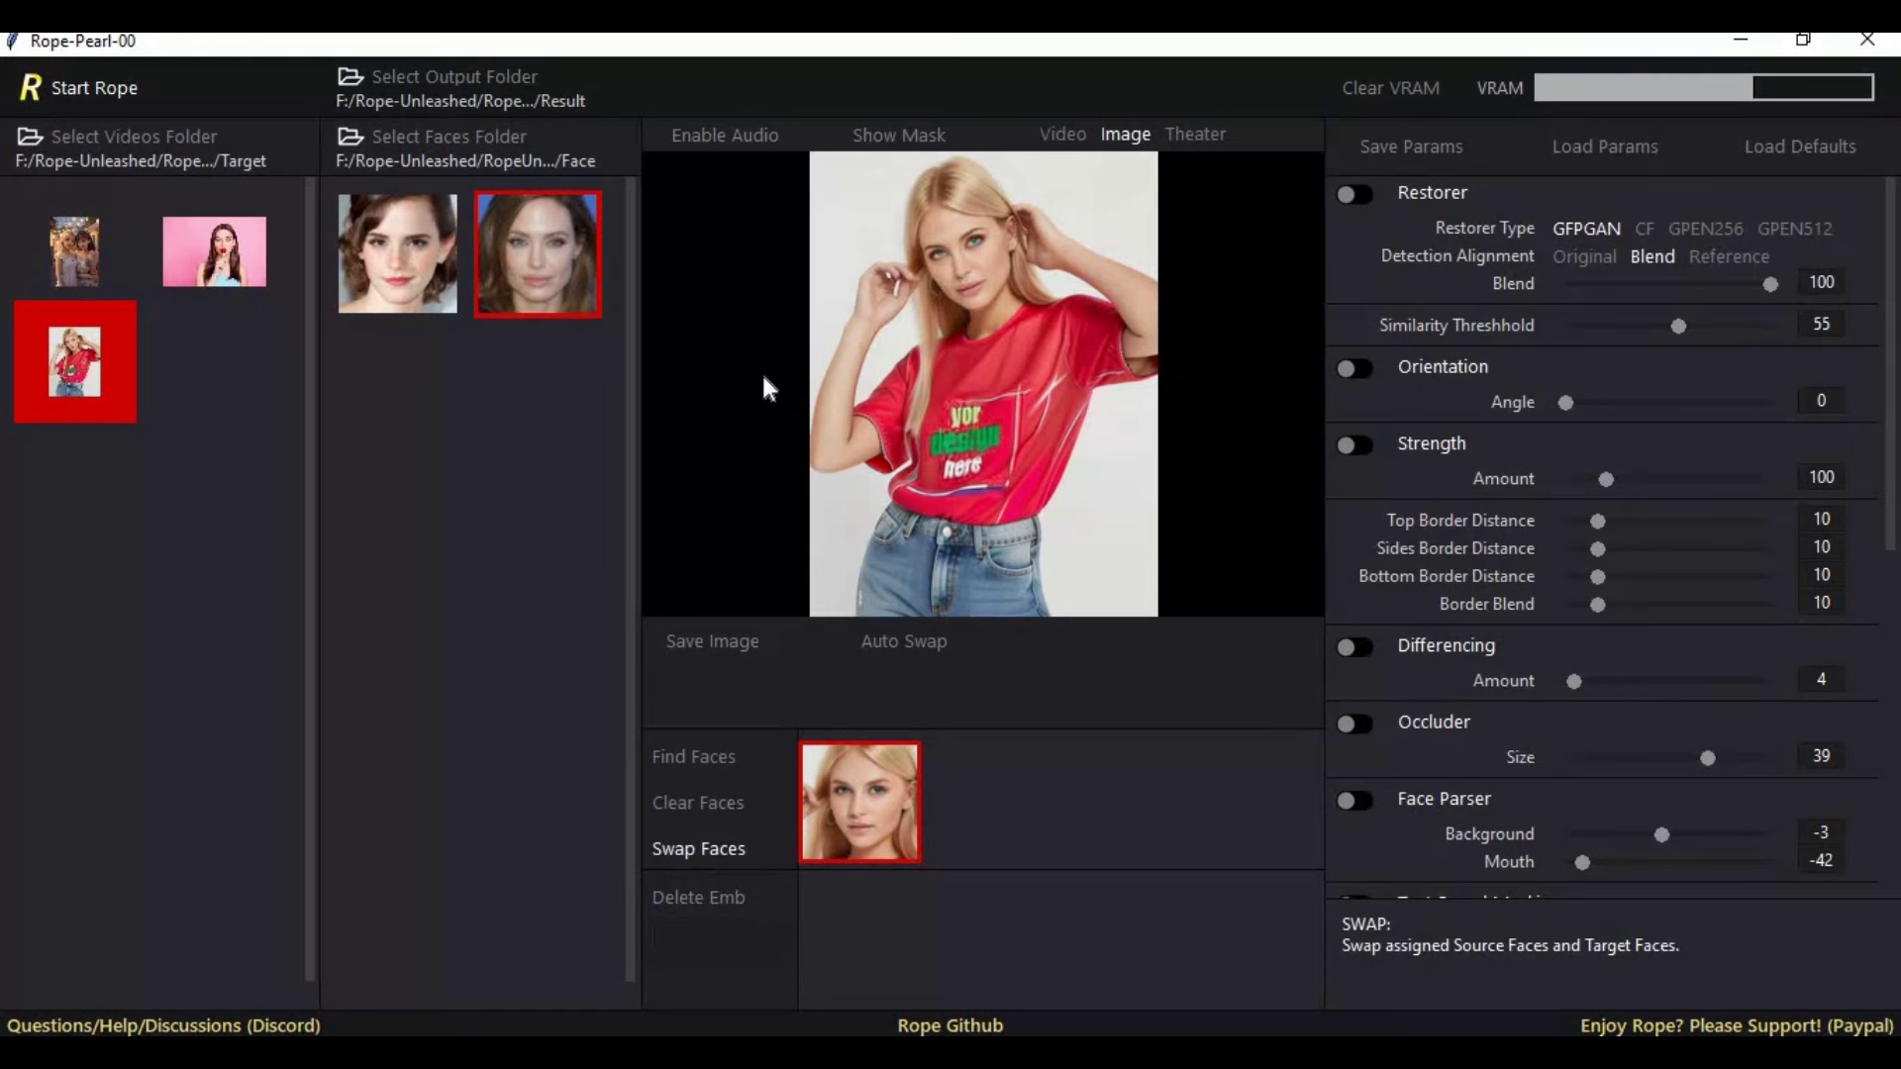
Compare both source faces on the red T-shirt image and finish with the short-haired face applied.
{"action": "left_click", "coordinate": [401, 281]}
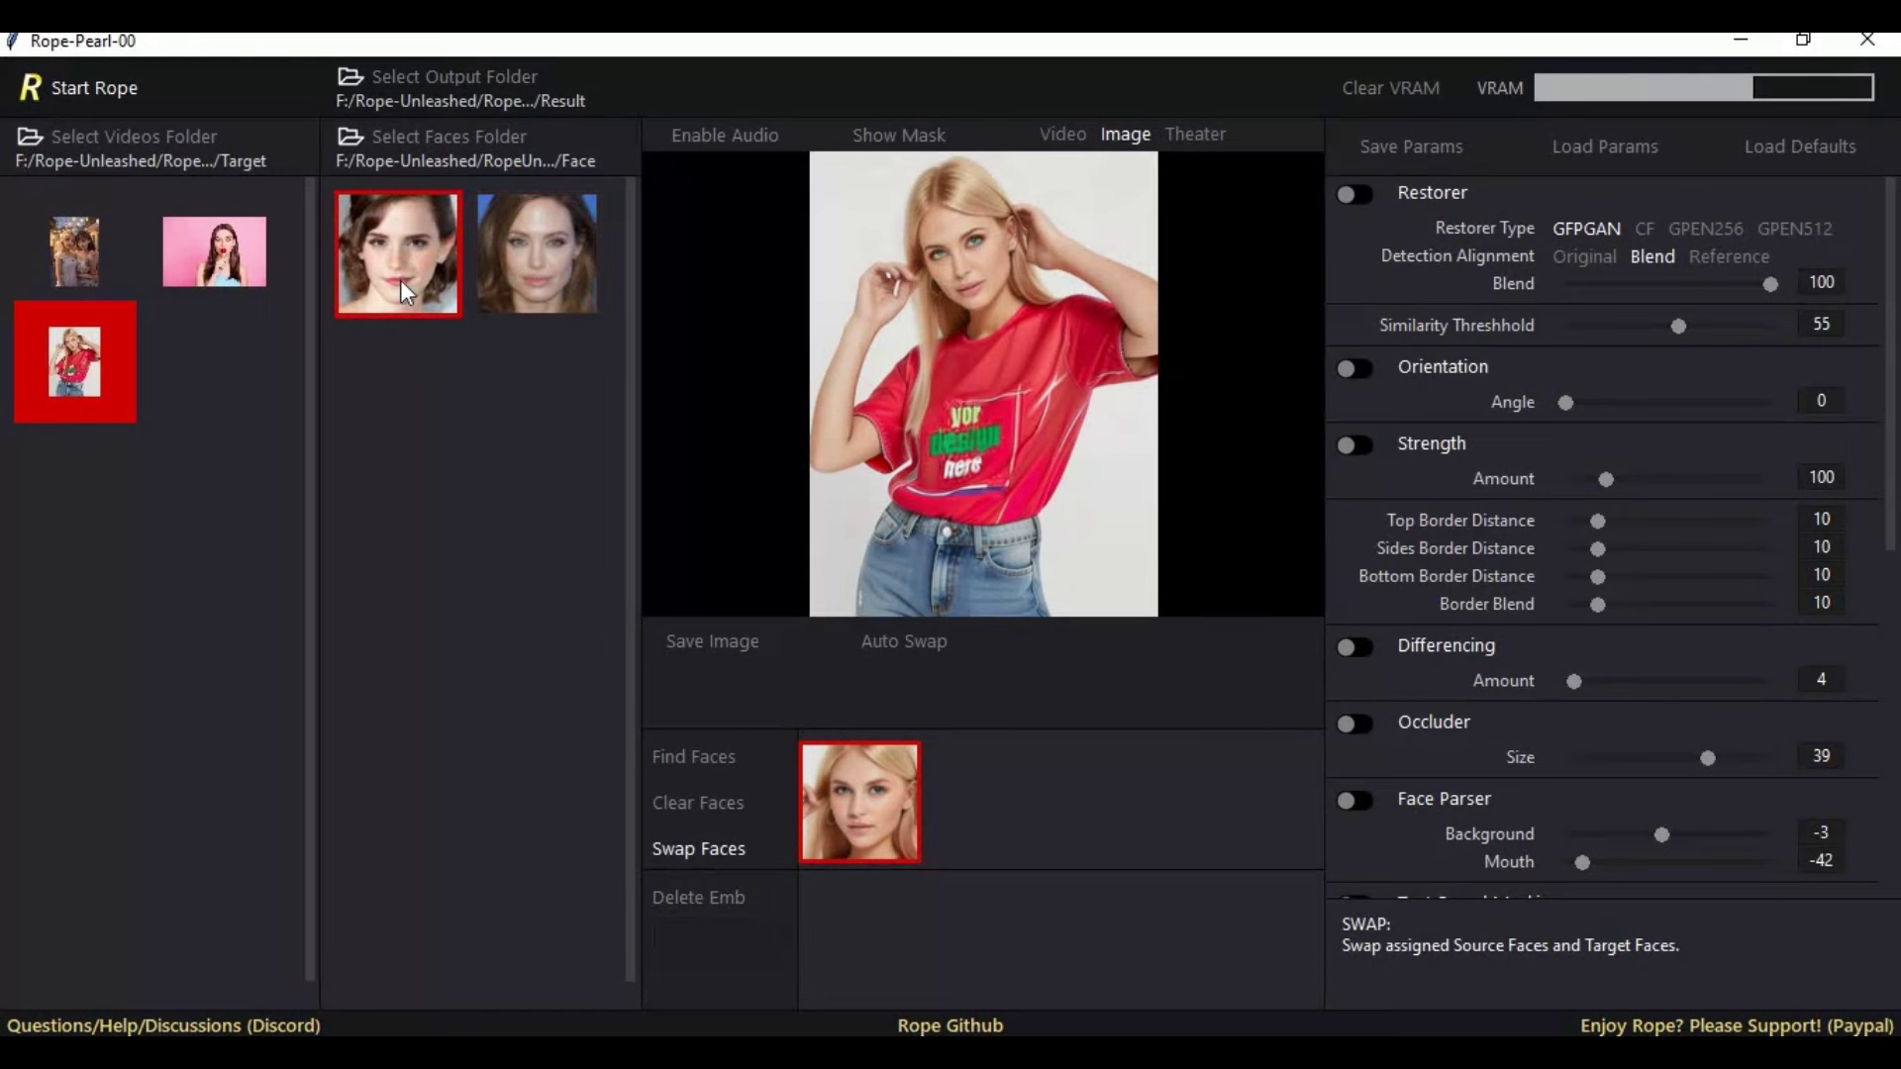
{"action": "left_click", "coordinate": [576, 281]}
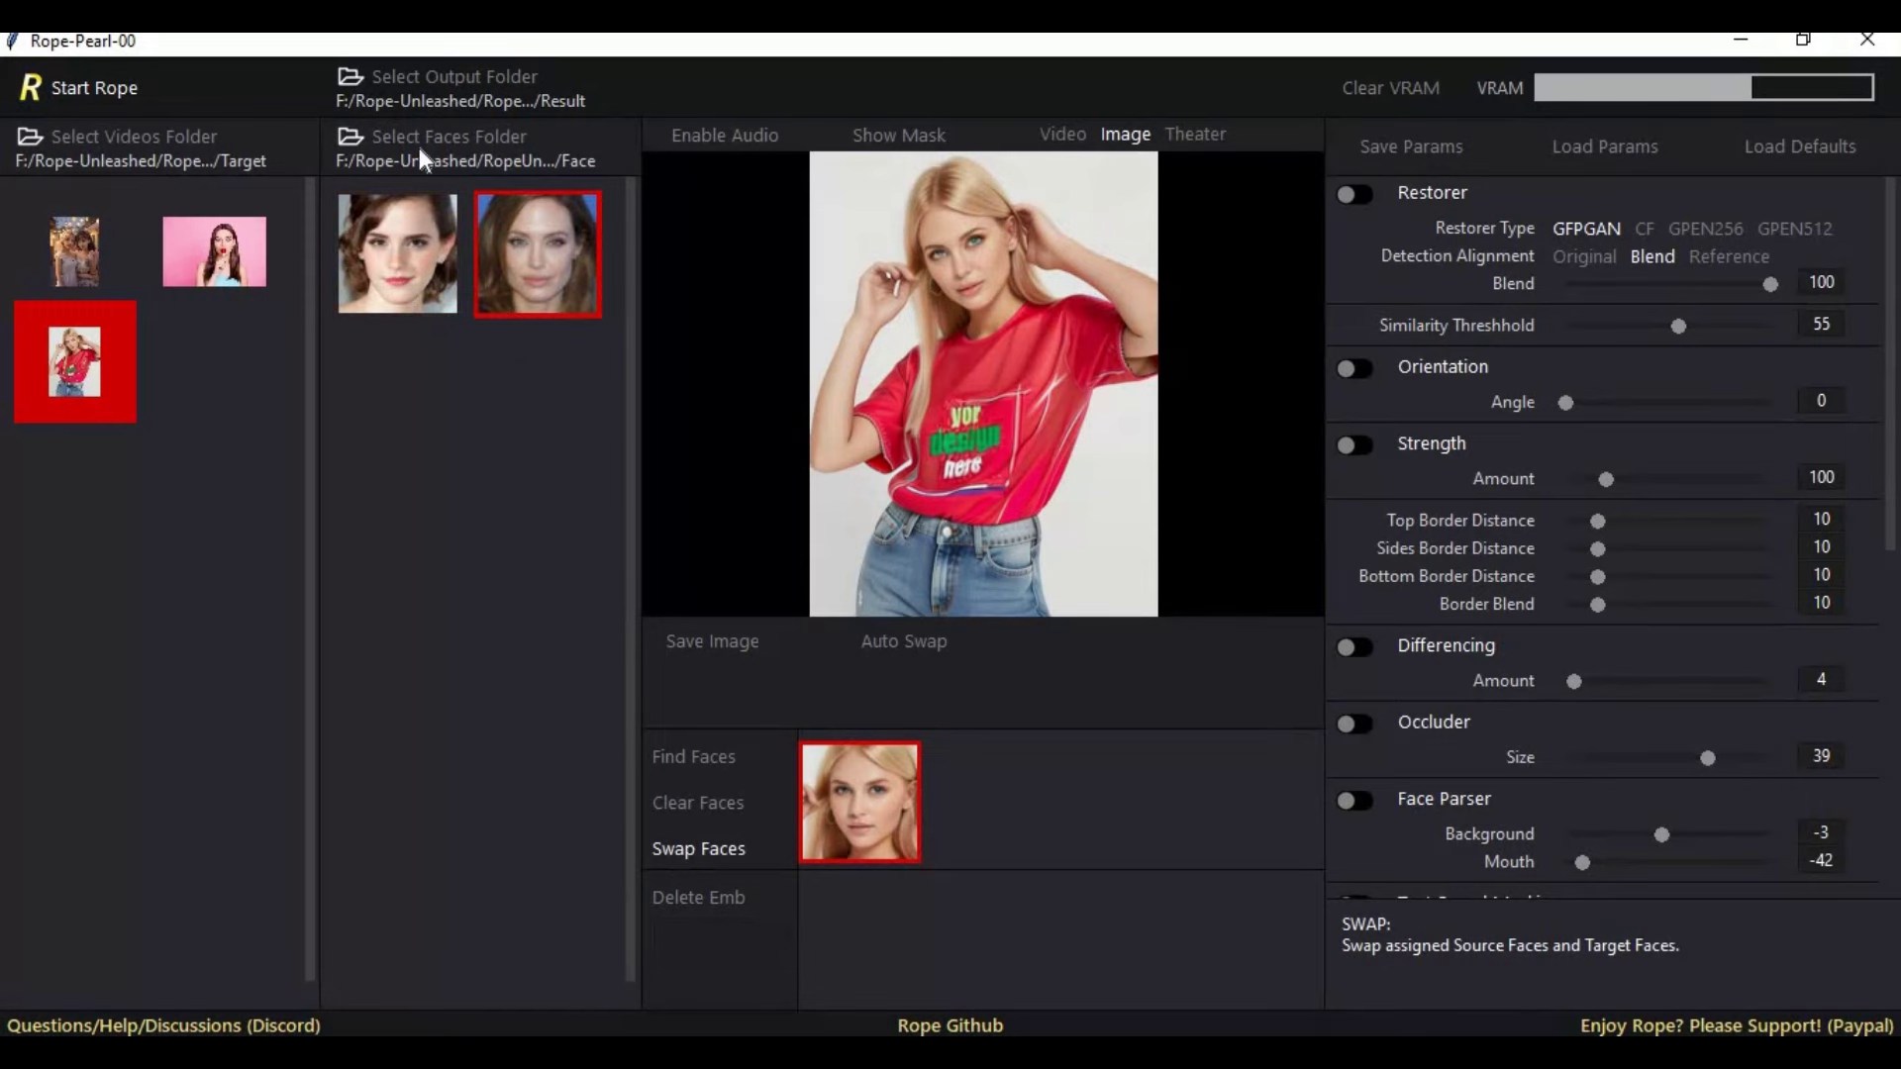
{"action": "left_click", "coordinate": [420, 275]}
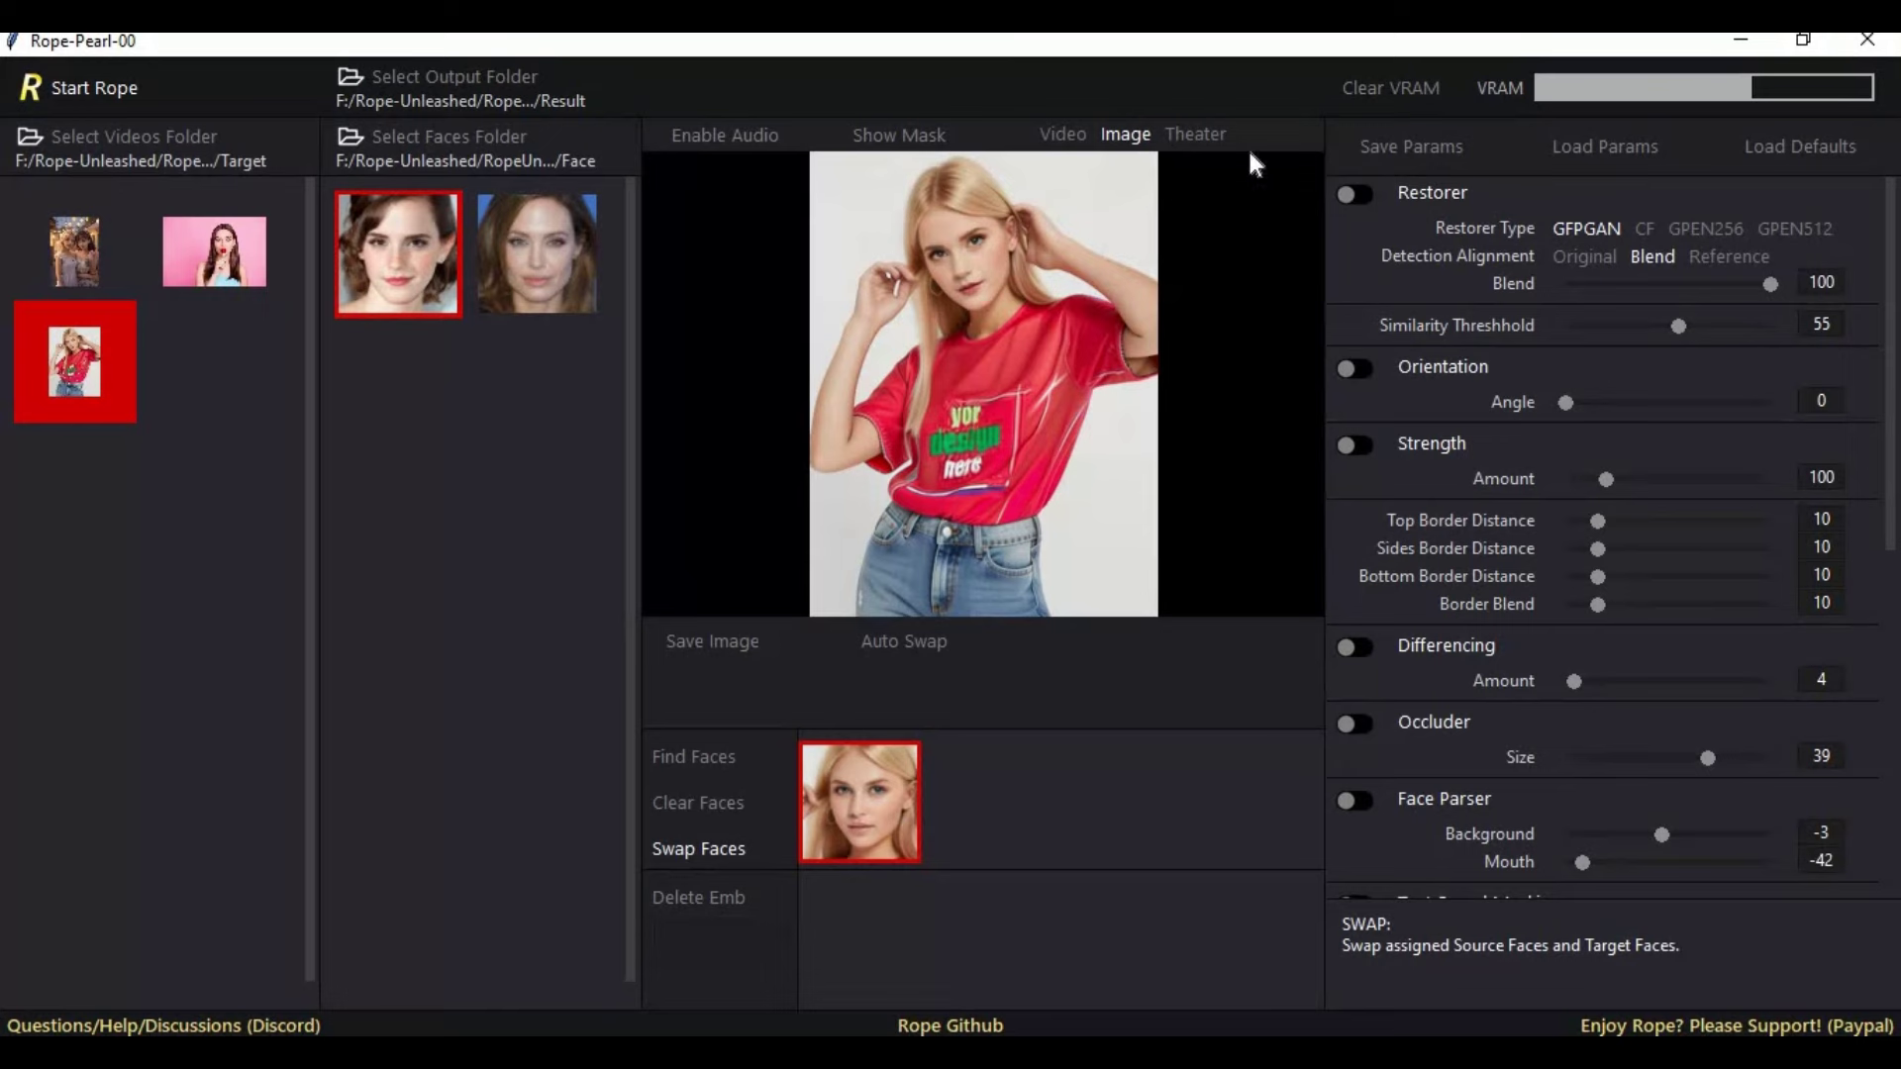
In Video mode, load the target video, find and select its face, and swap in the short-haired source face.
{"action": "left_click", "coordinate": [1065, 138]}
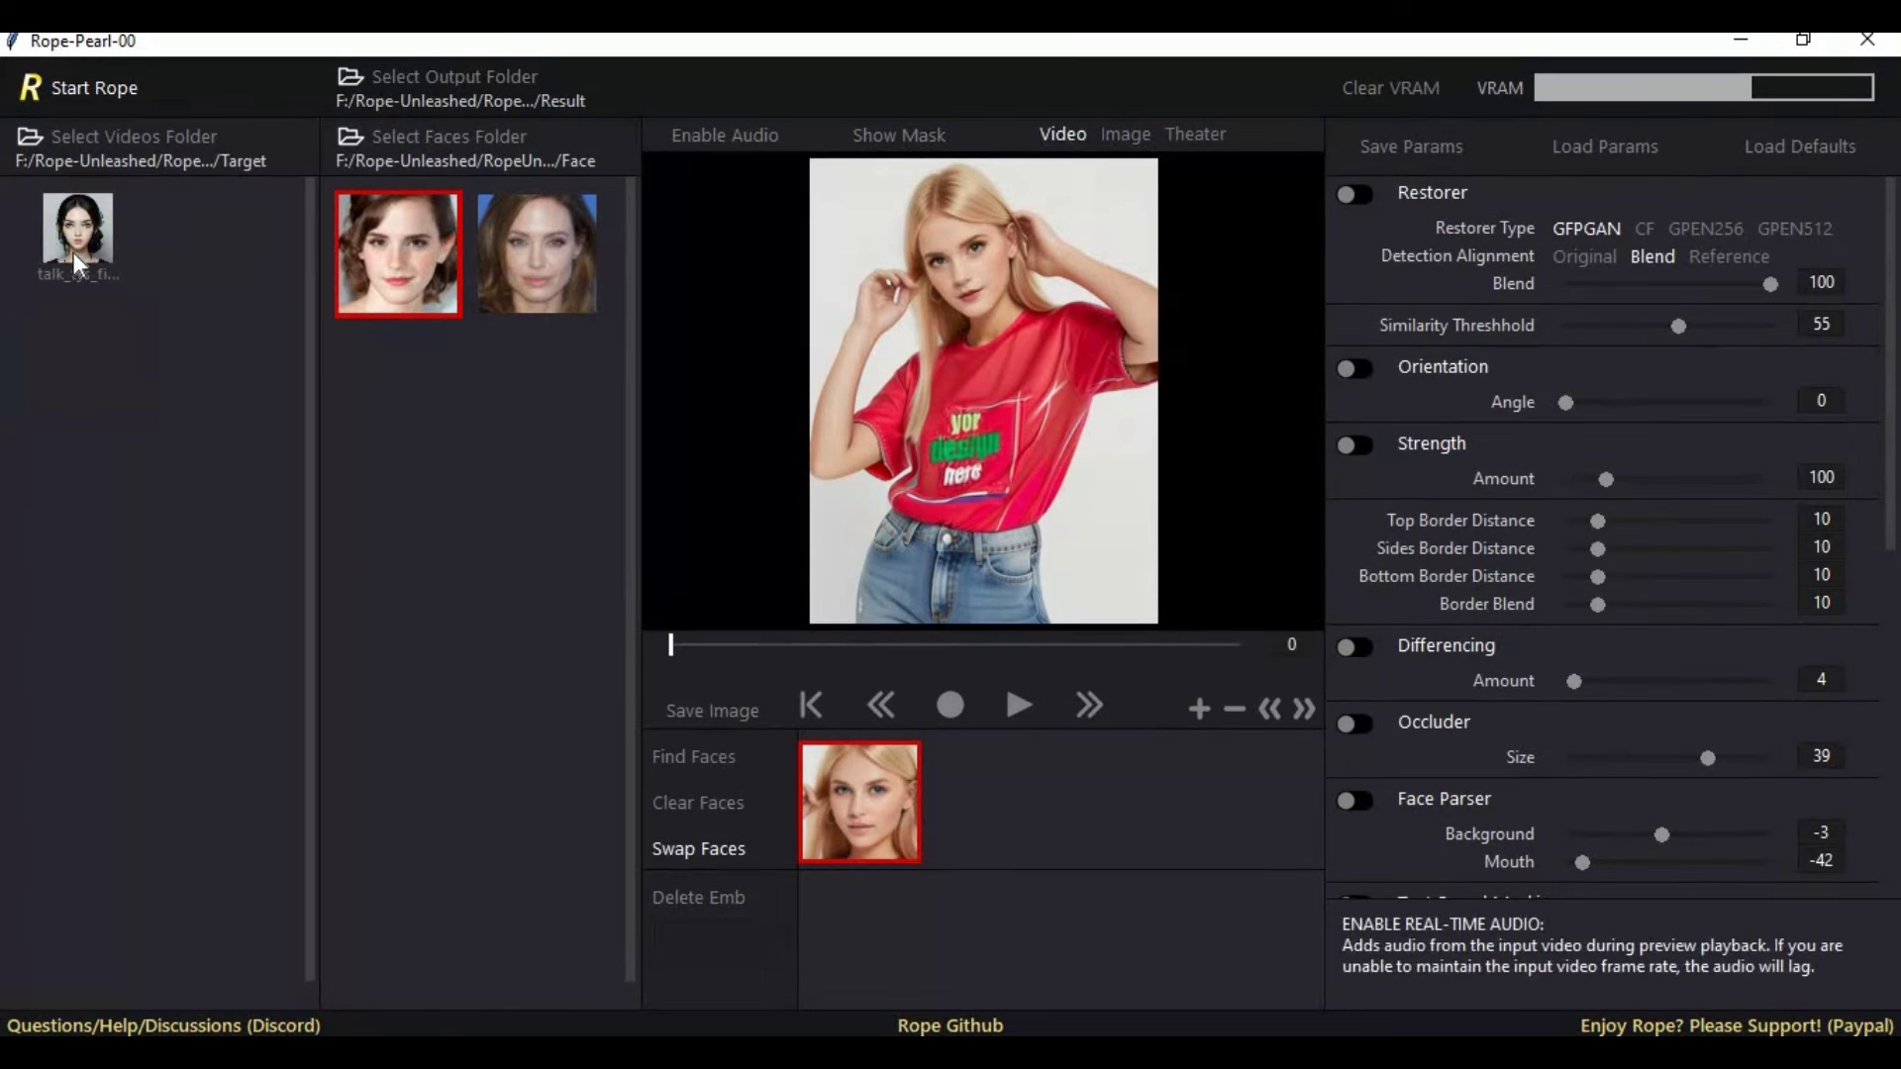
{"action": "left_click", "coordinate": [75, 238]}
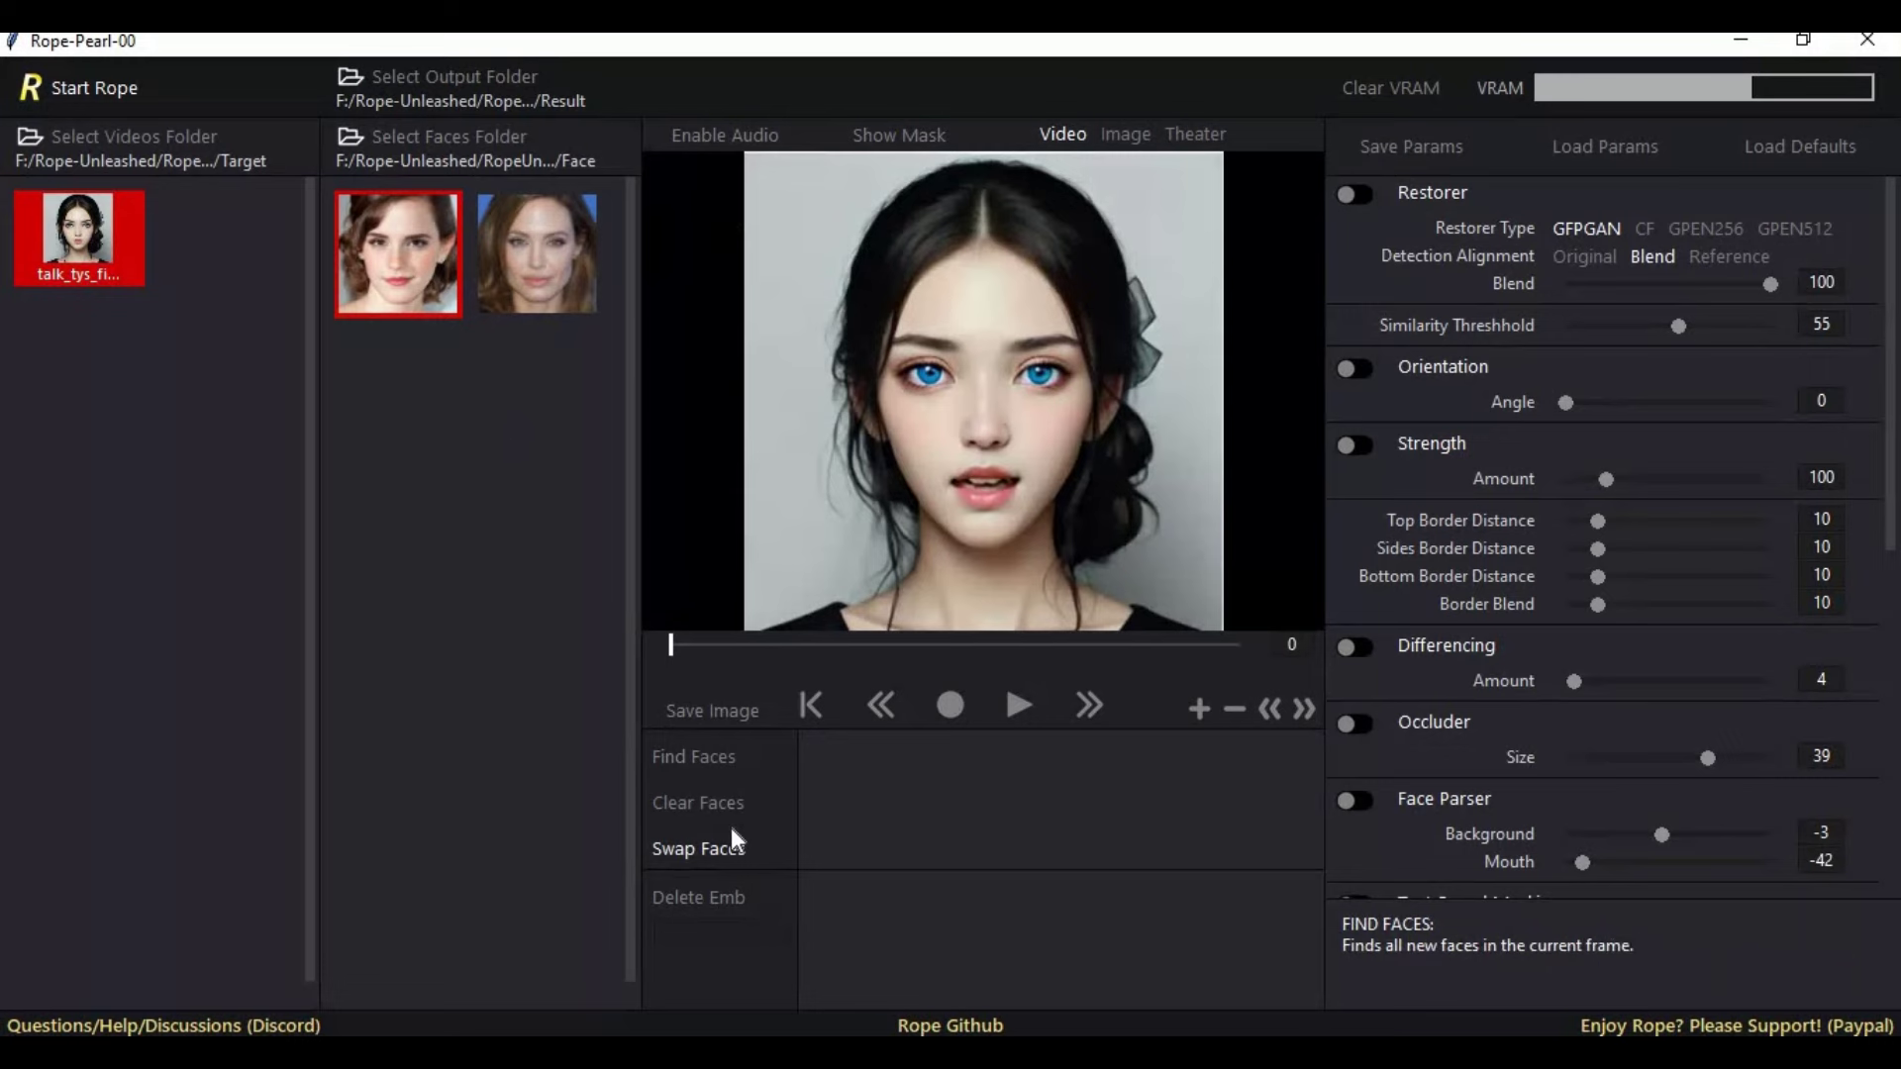
{"action": "left_click", "coordinate": [693, 757]}
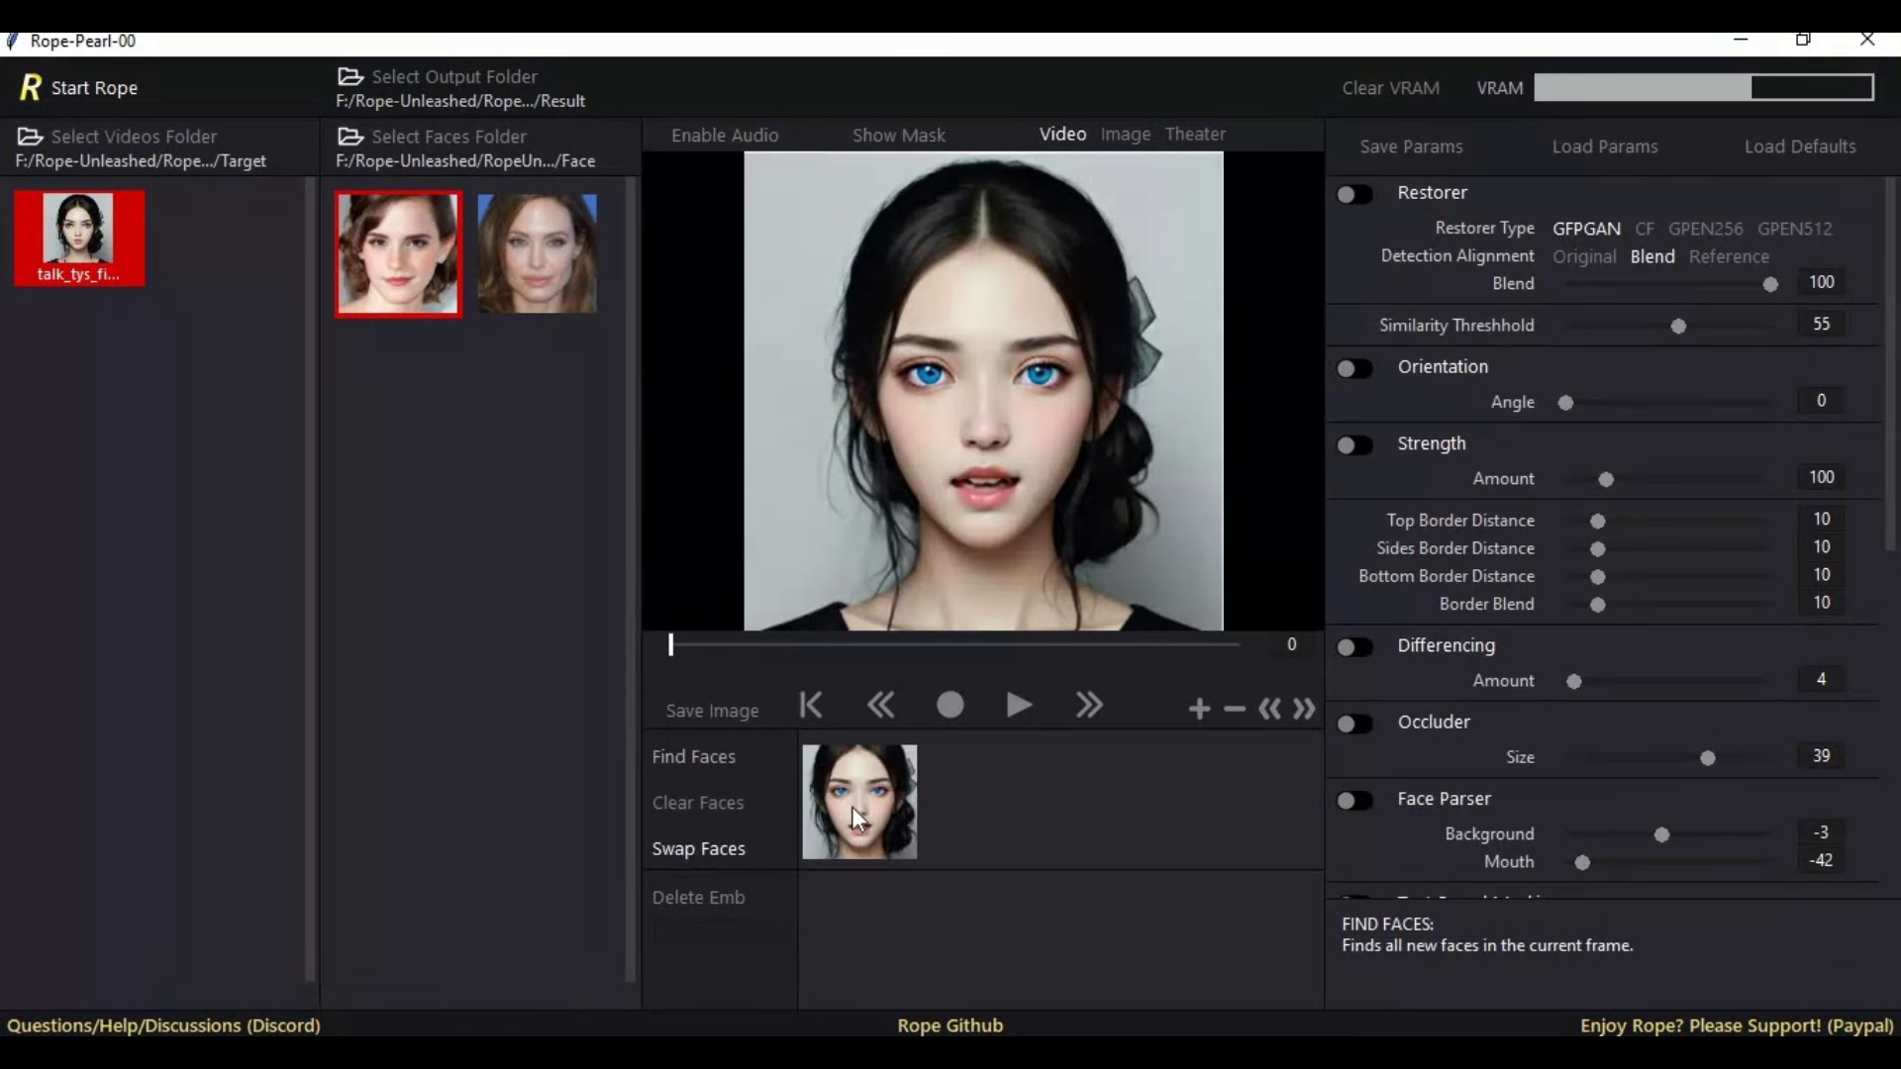
{"action": "left_click", "coordinate": [882, 811]}
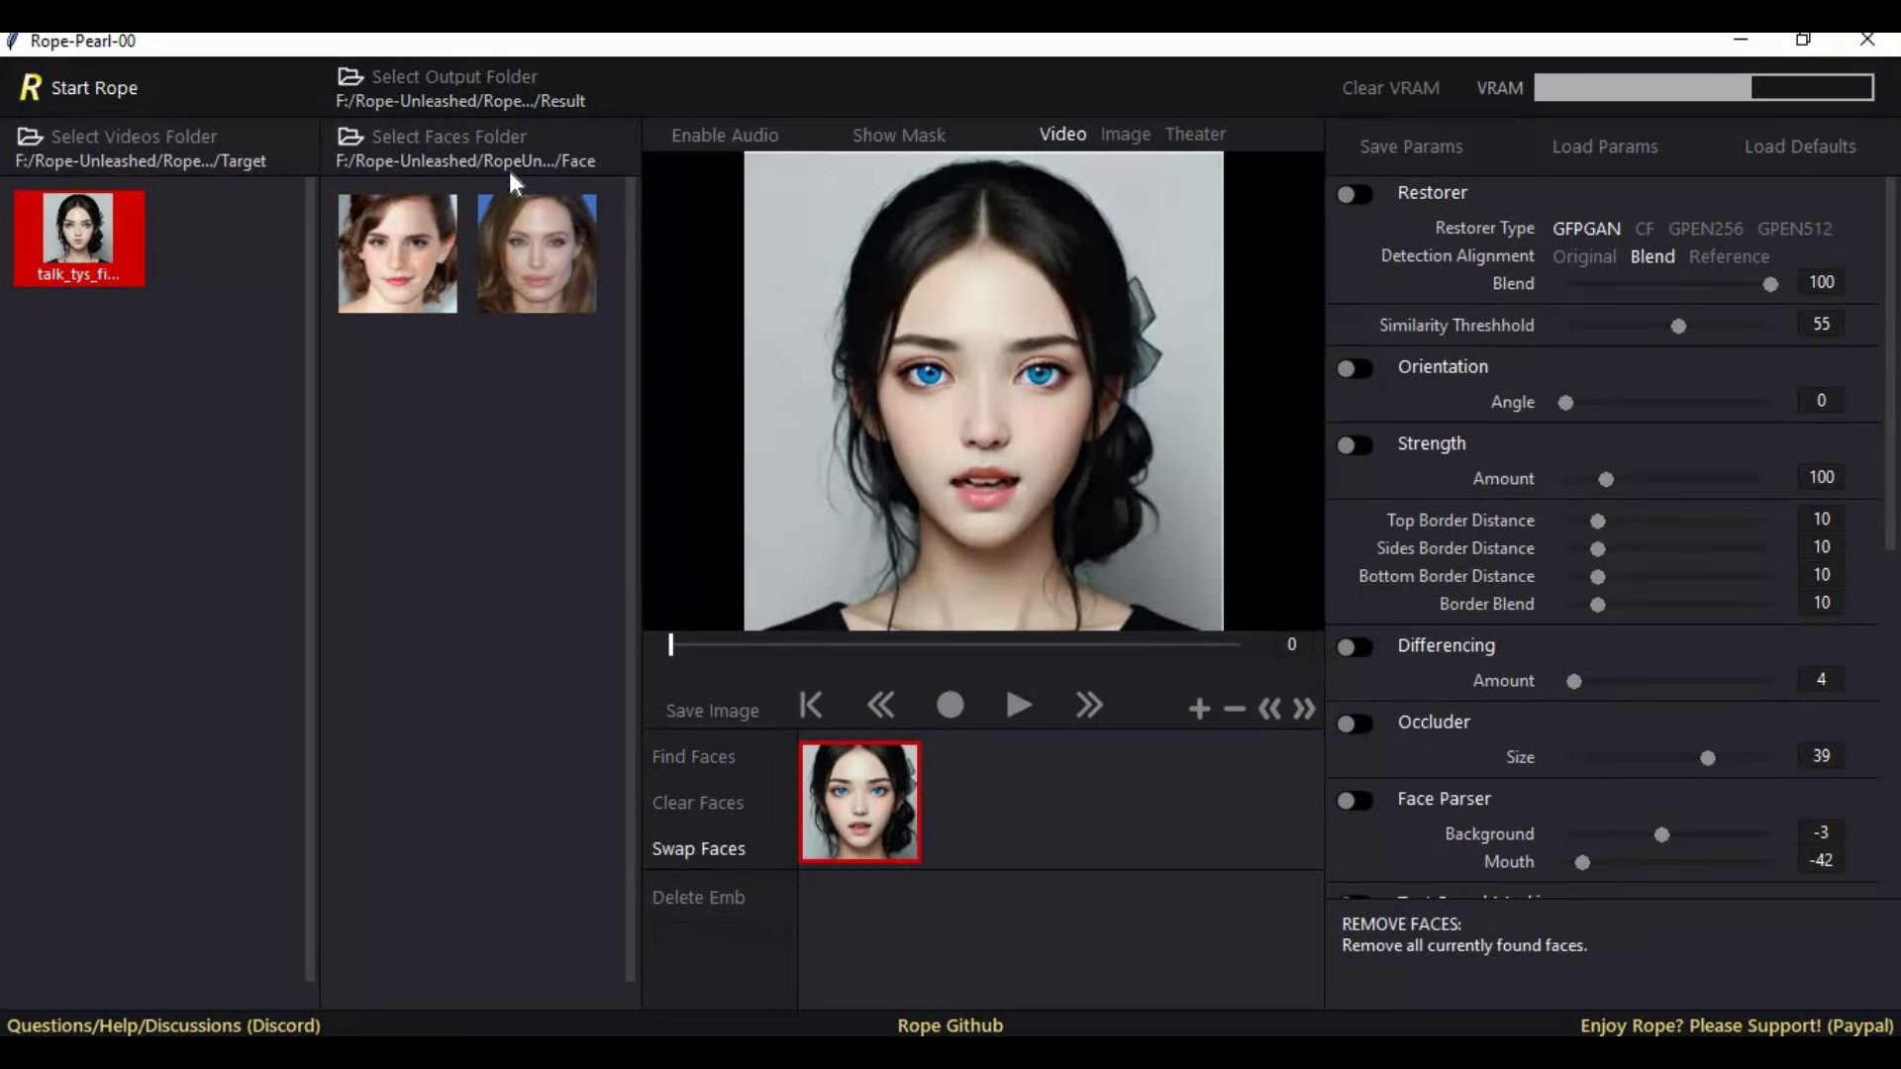
{"action": "left_click", "coordinate": [395, 263]}
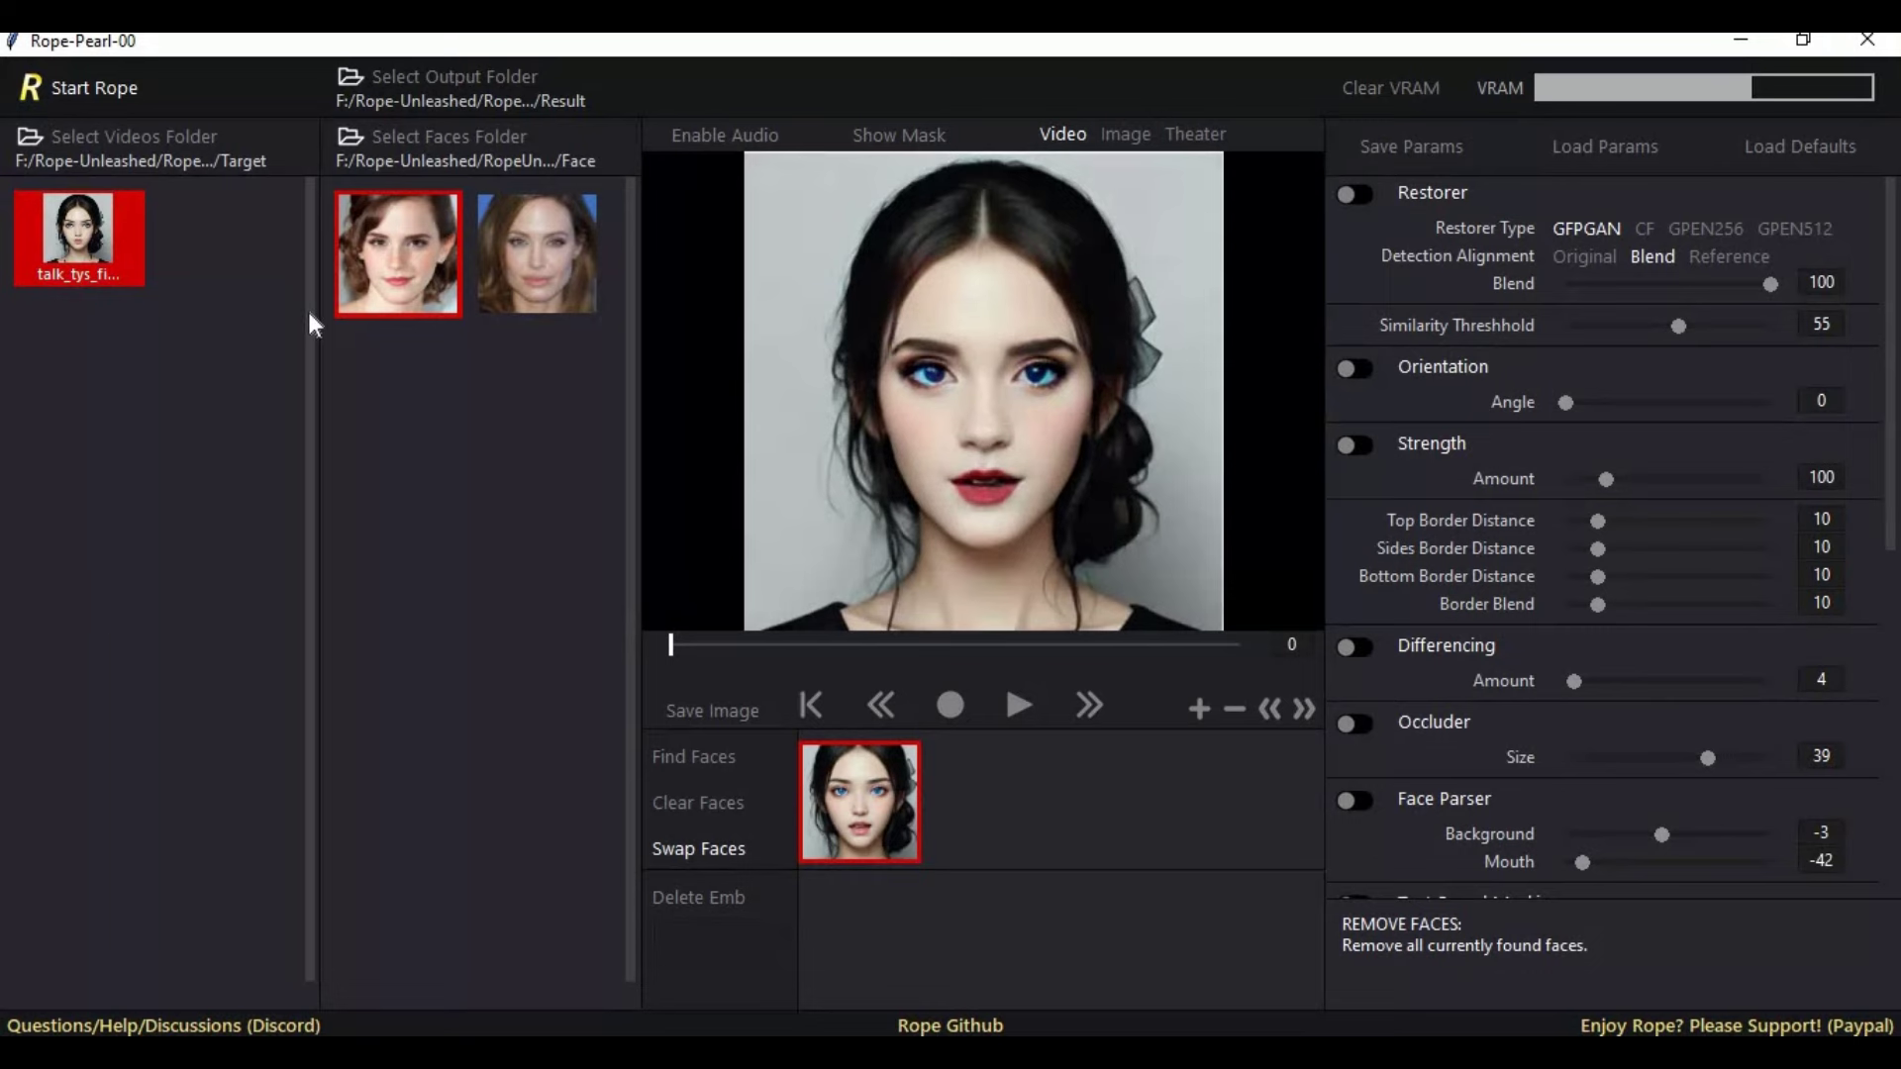
Swap the blue-background source face into the target video and record the swapped playback.
{"action": "left_click", "coordinate": [523, 295]}
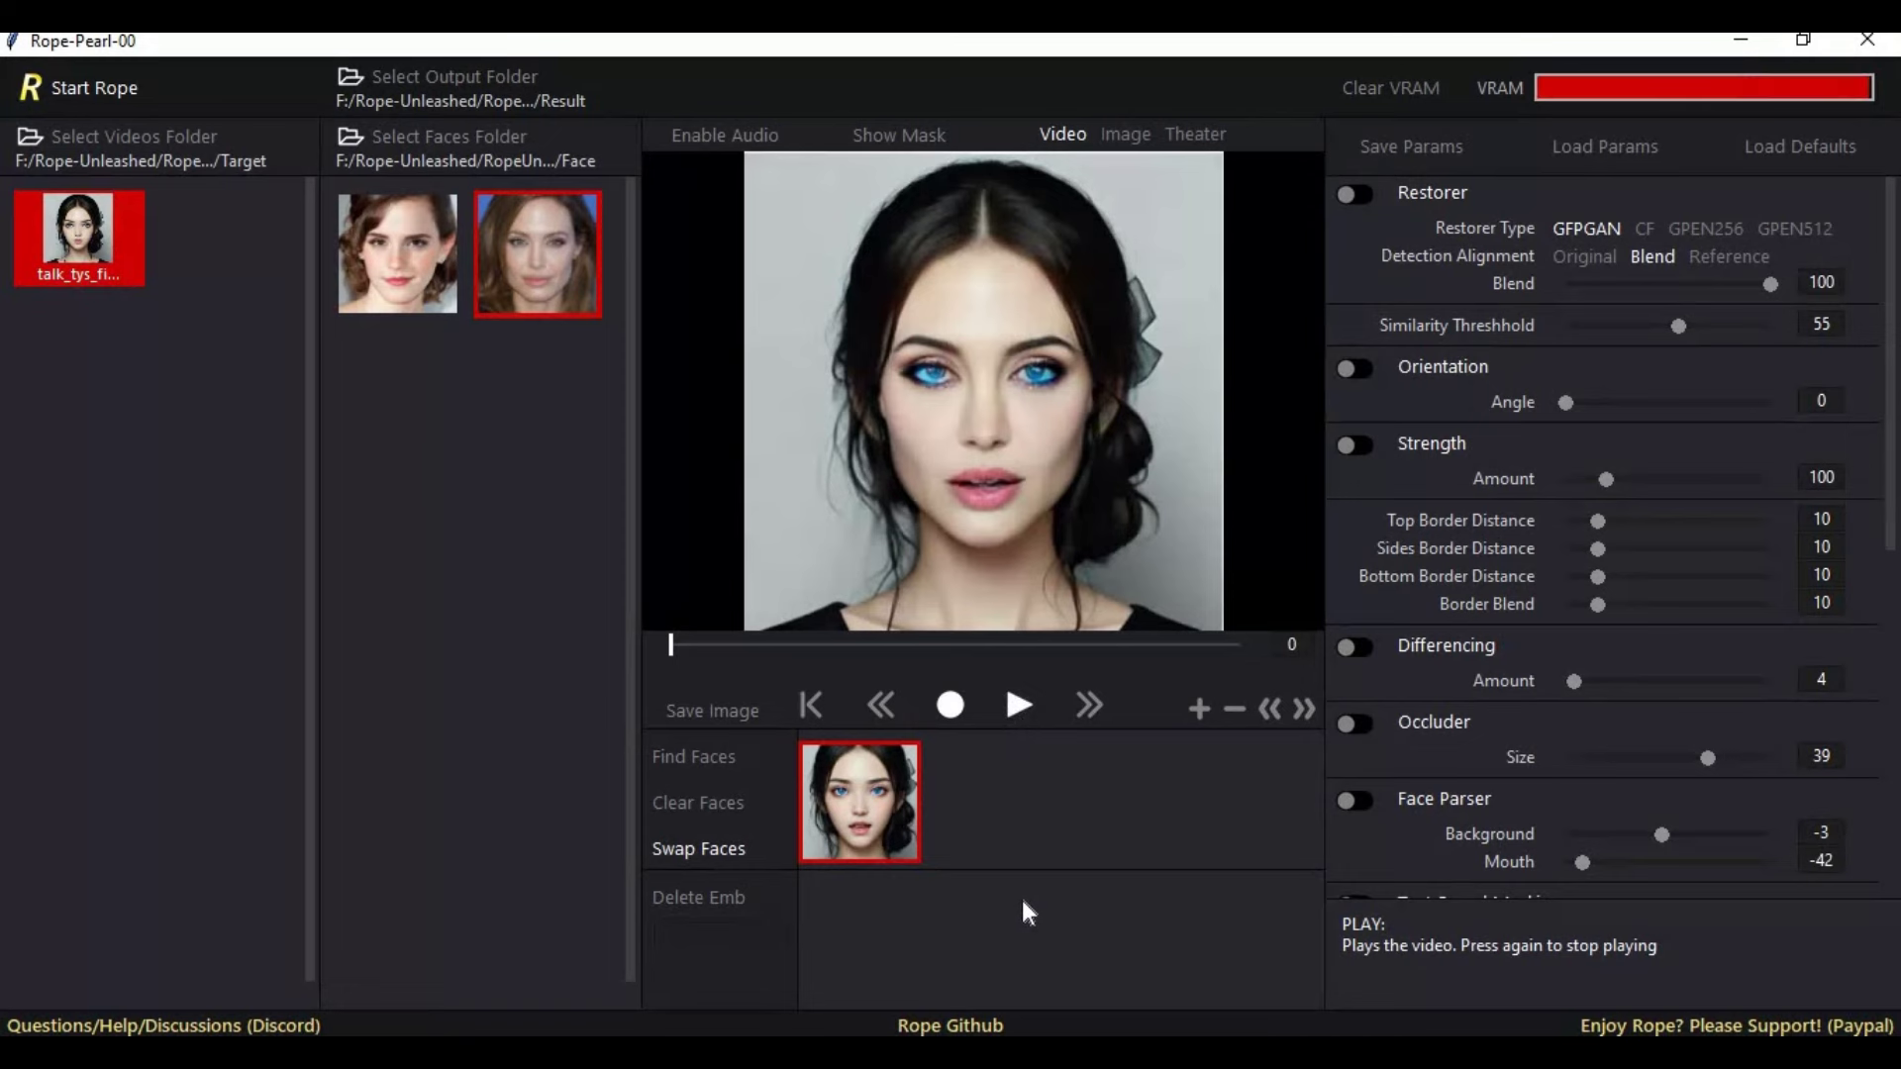
{"action": "key", "text": "space"}
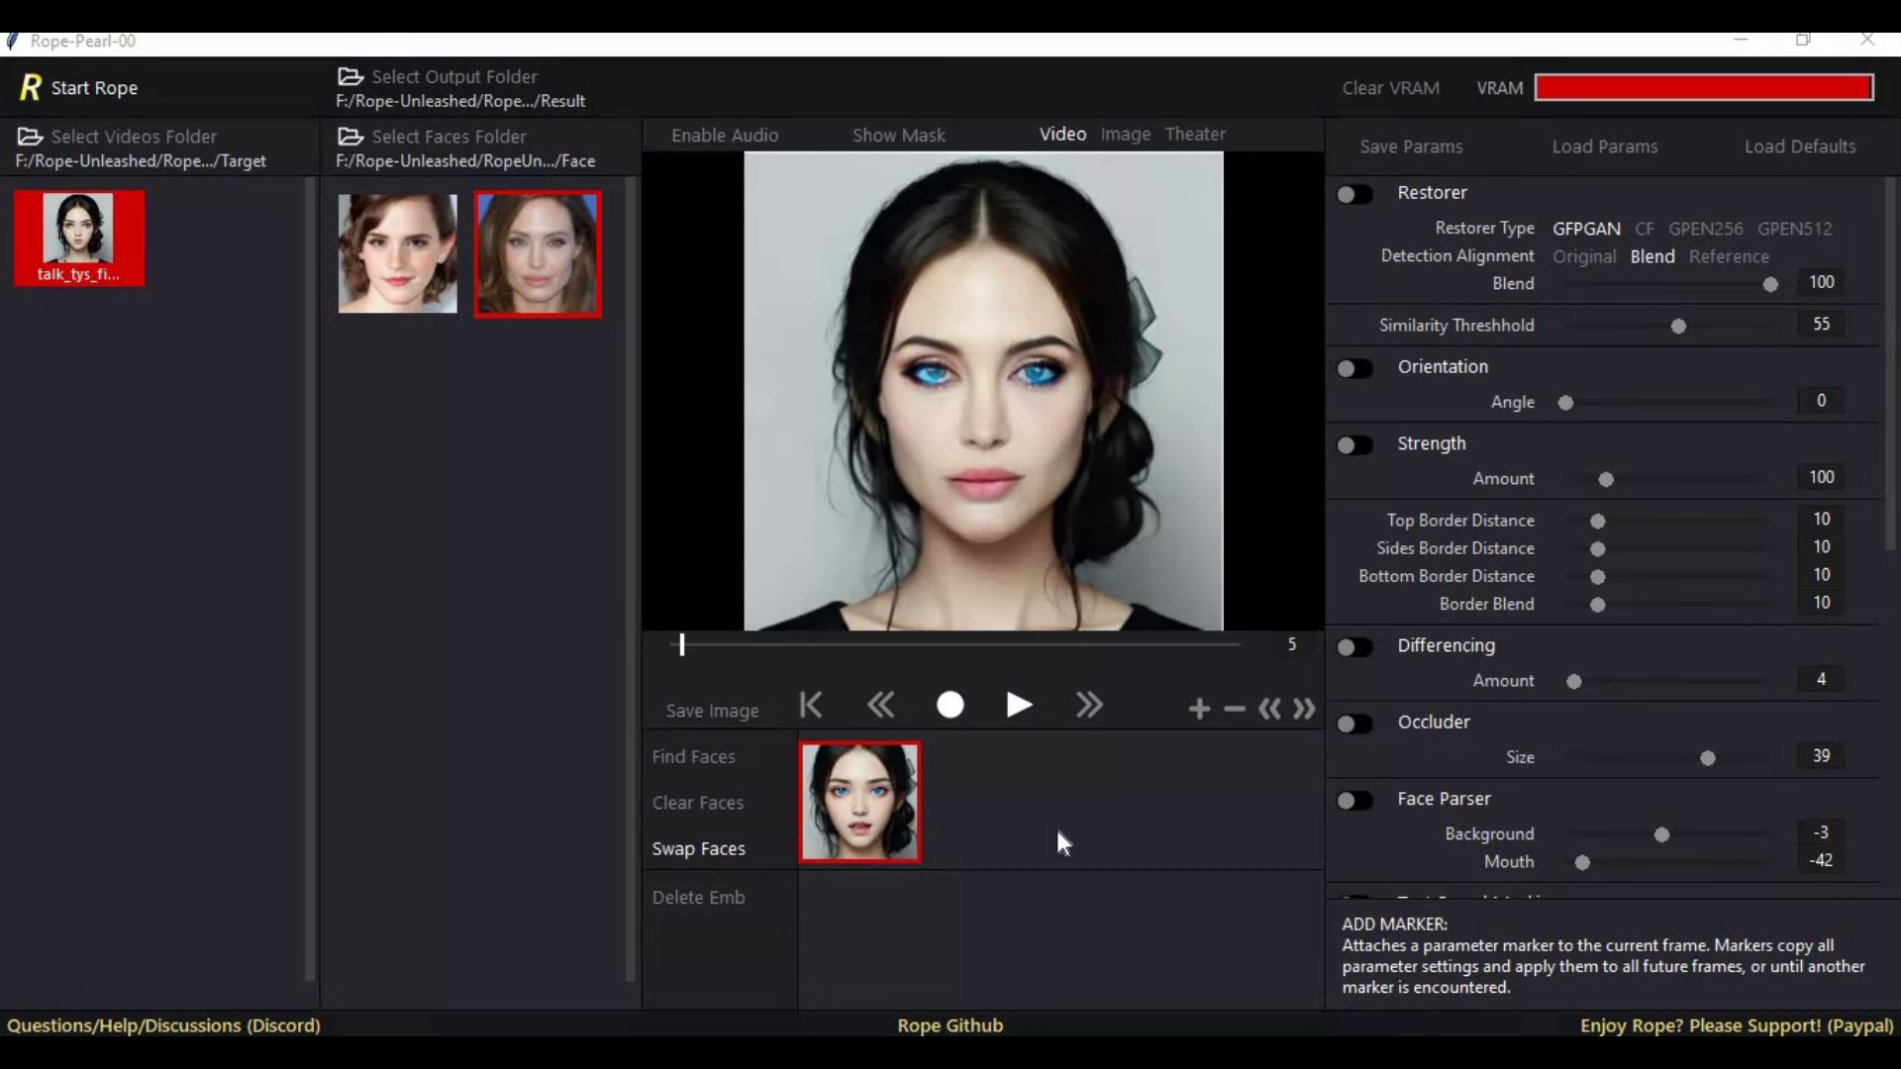
{"action": "left_click", "coordinate": [954, 703]}
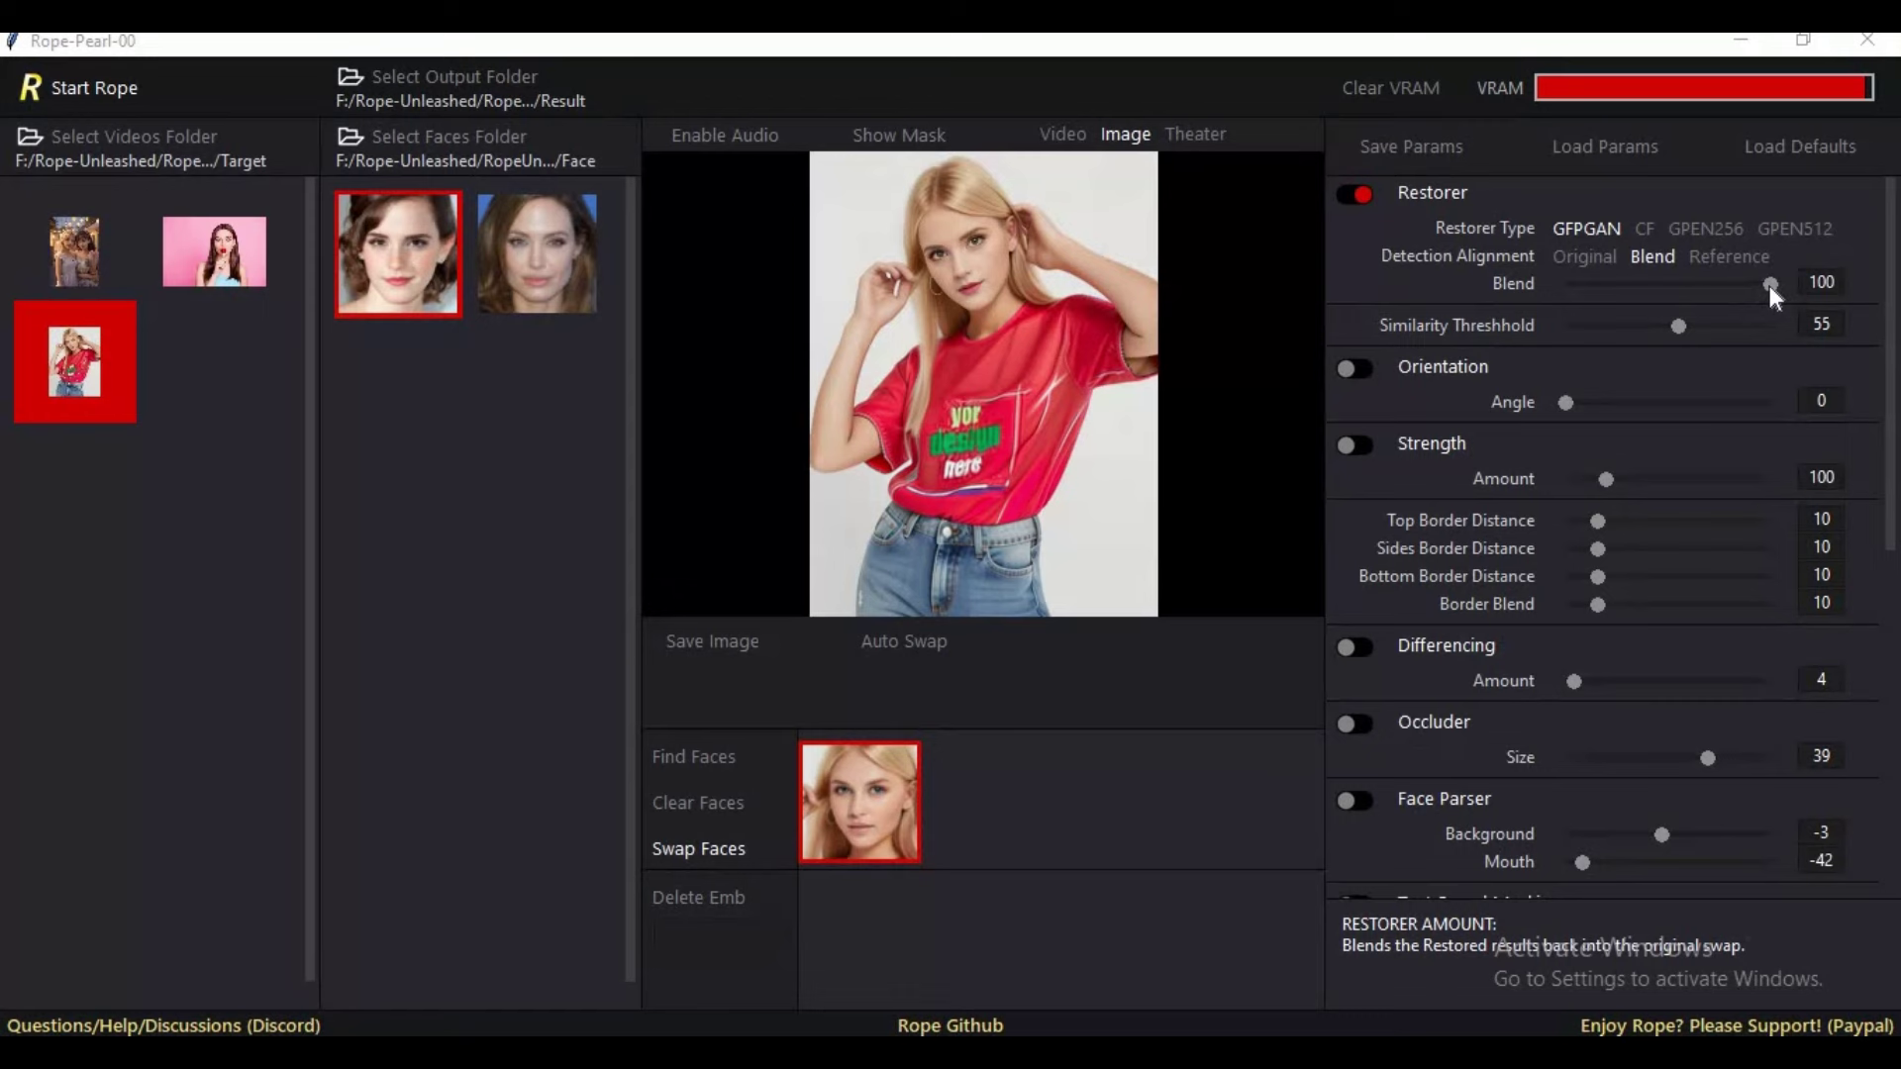
Lower the Restorer blend on the red T-shirt image to 45 and further to 30.
{"action": "scroll", "coordinate": [1713, 277], "scroll_direction": "down", "scroll_amount": 1}
{"action": "left_click", "coordinate": [1657, 283]}
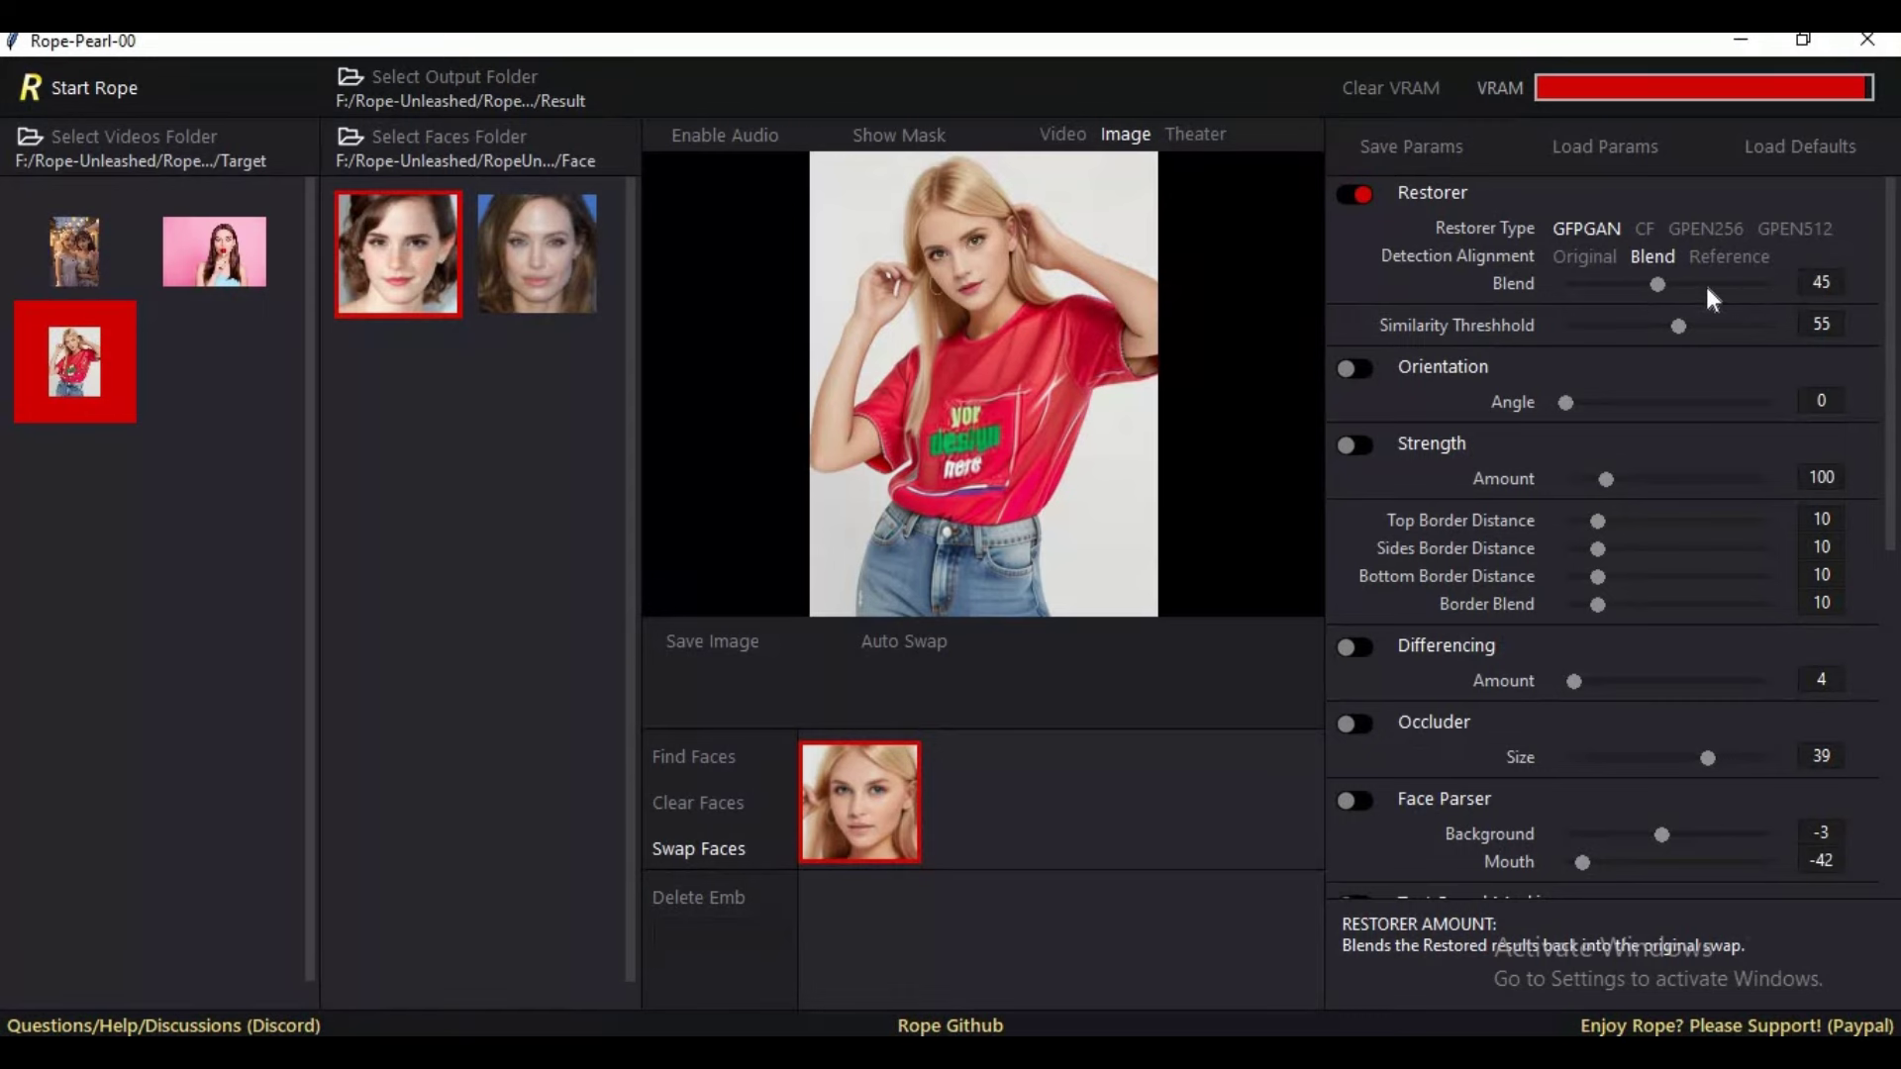
{"action": "scroll", "coordinate": [1574, 281], "scroll_direction": "down", "scroll_amount": 3}
Examine the remaining swap parameters, down to the Swapper Resolution options, and return to the Restorer settings.
{"action": "left_click_drag", "start_coordinate": [1893, 302], "coordinate": [1869, 628]}
{"action": "scroll", "coordinate": [1869, 627], "scroll_direction": "down", "scroll_amount": 1}
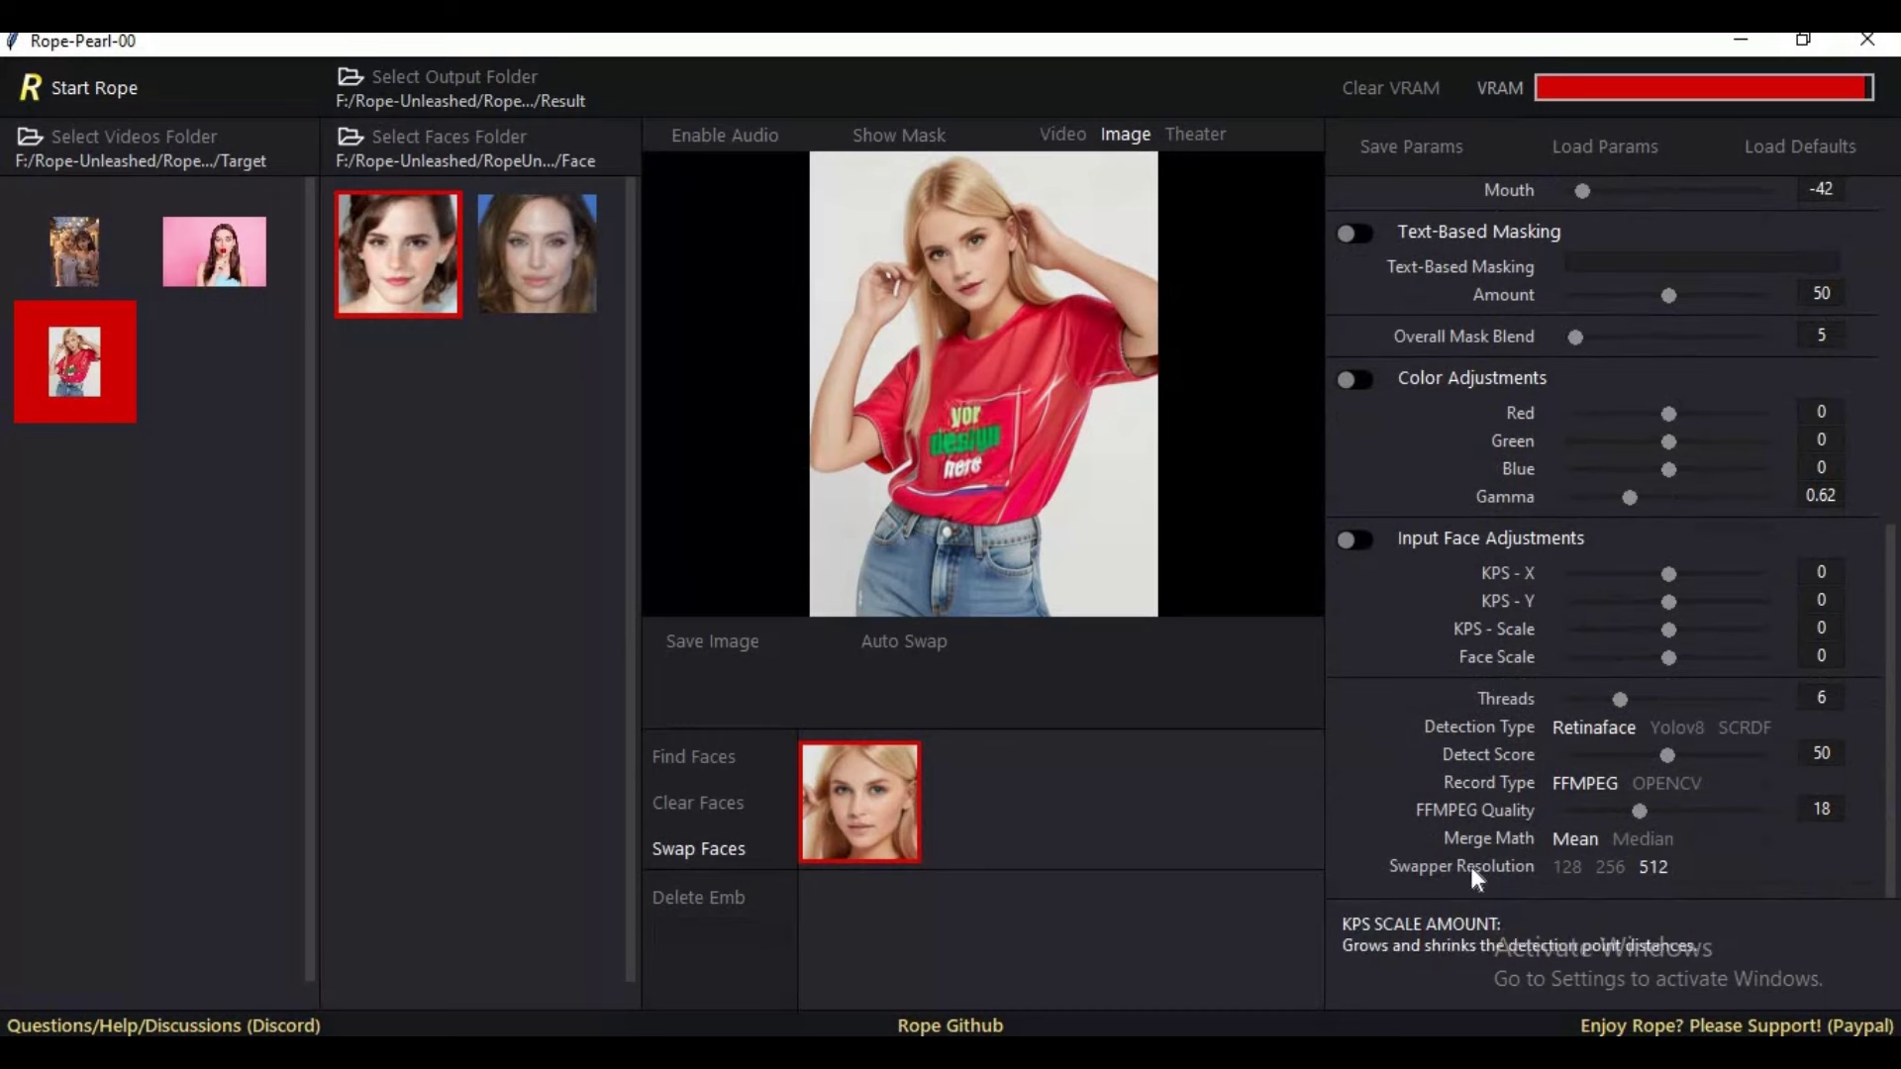
{"action": "left_click", "coordinate": [1567, 869]}
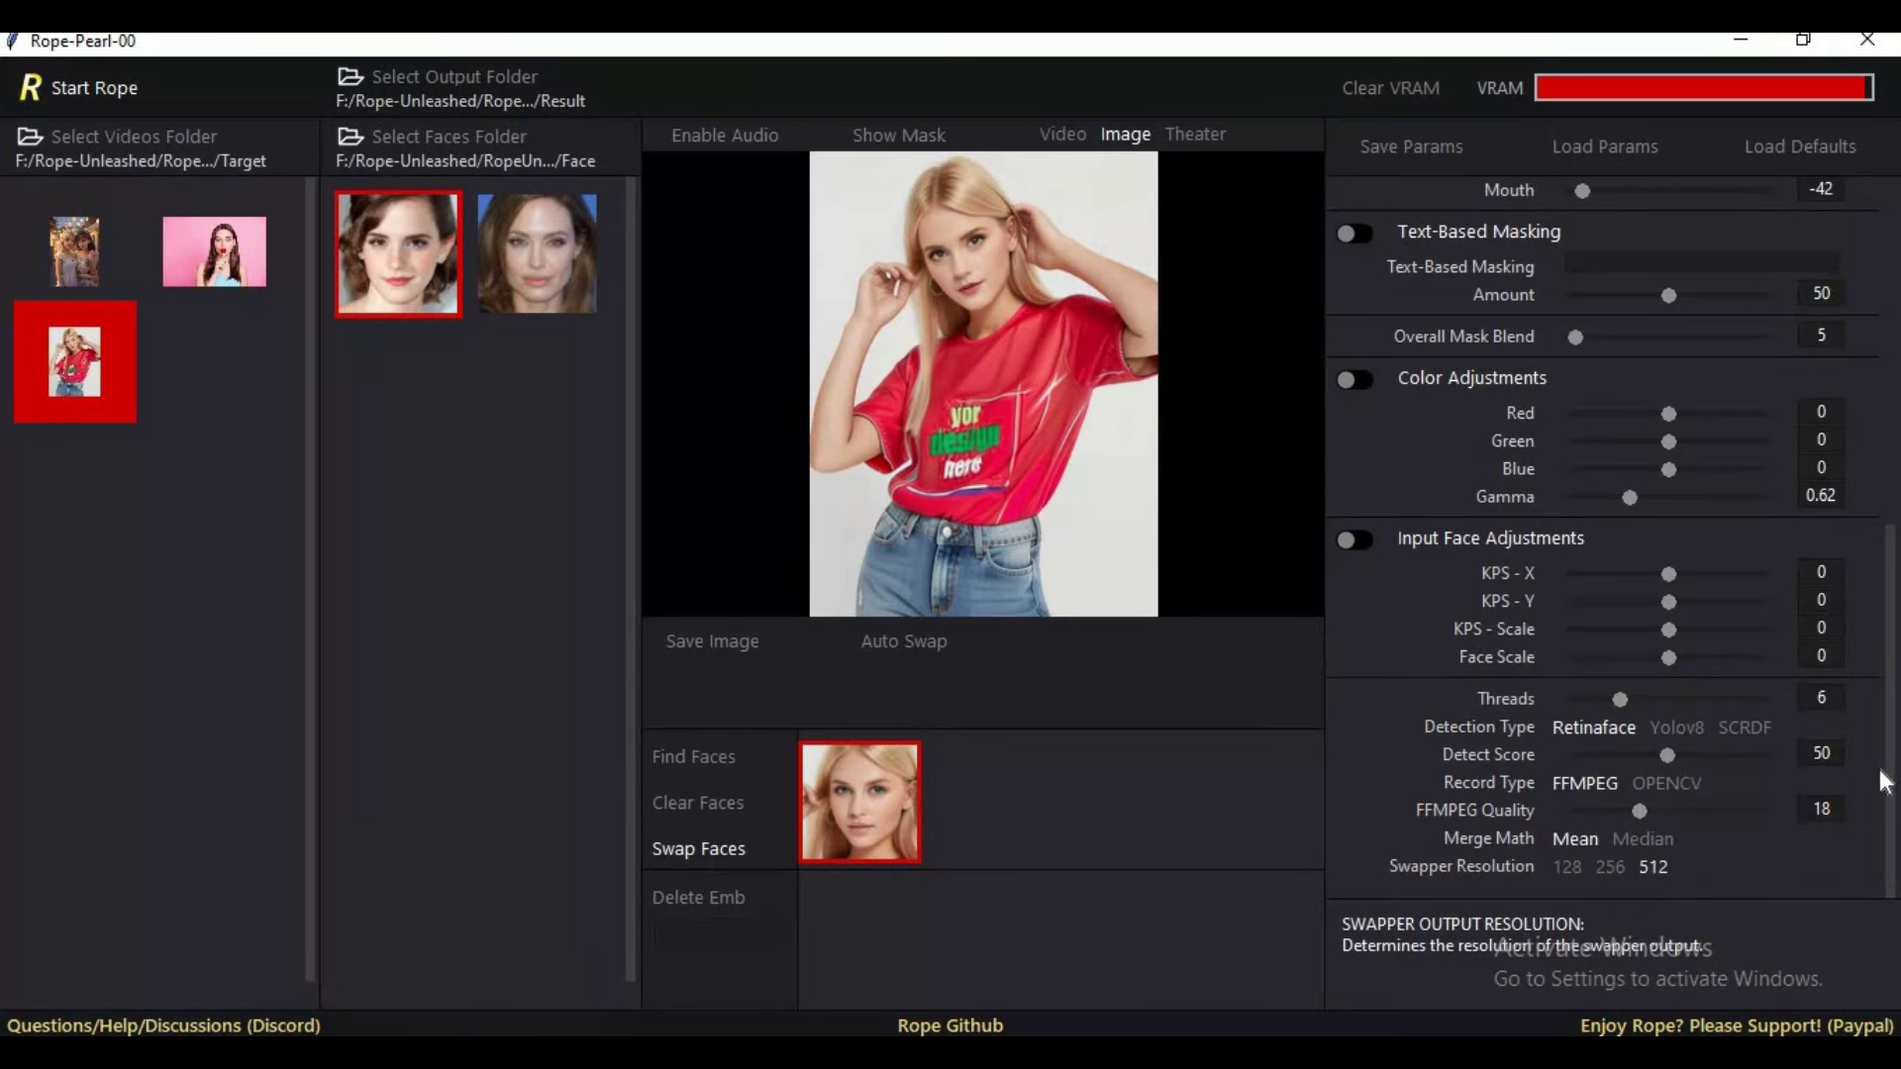
{"action": "left_click_drag", "start_coordinate": [1893, 641], "coordinate": [1878, 366]}
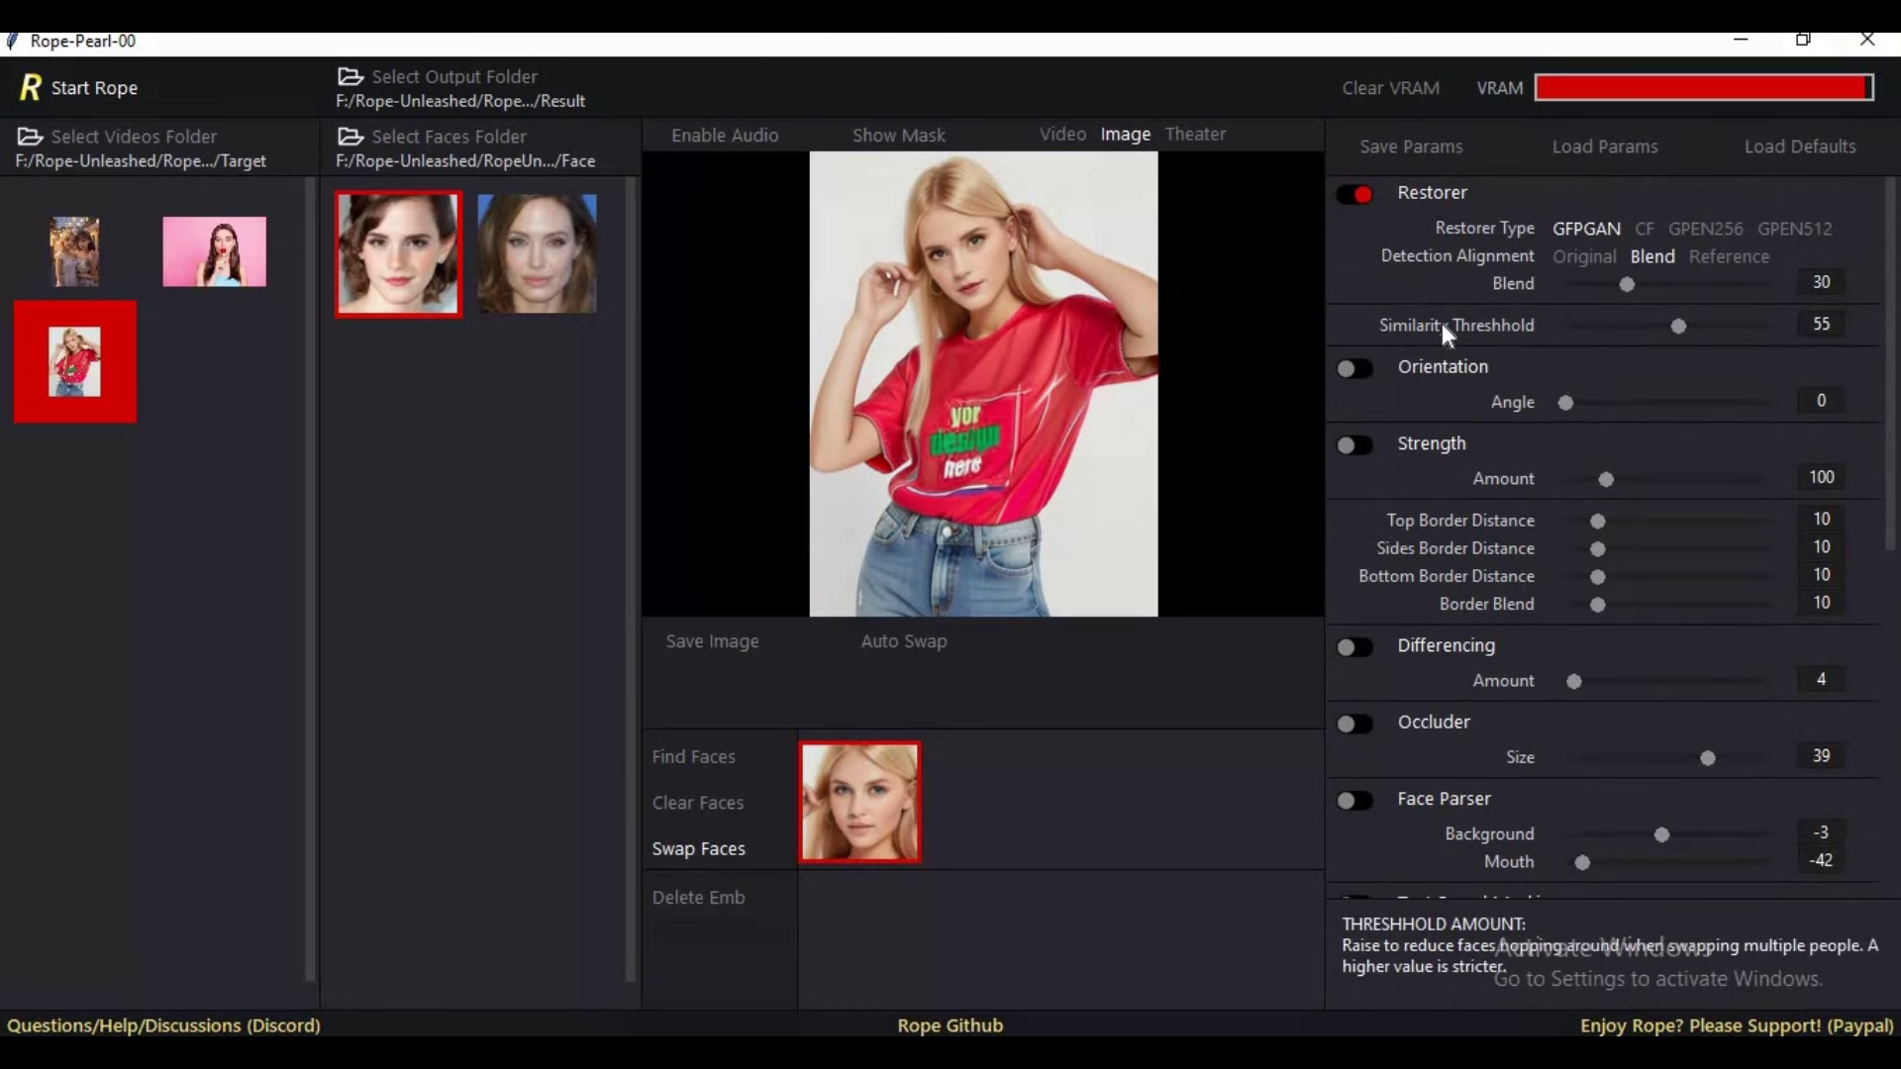
Try several Similarity Threshold values for the swap, including 58.
{"action": "left_click", "coordinate": [1684, 329]}
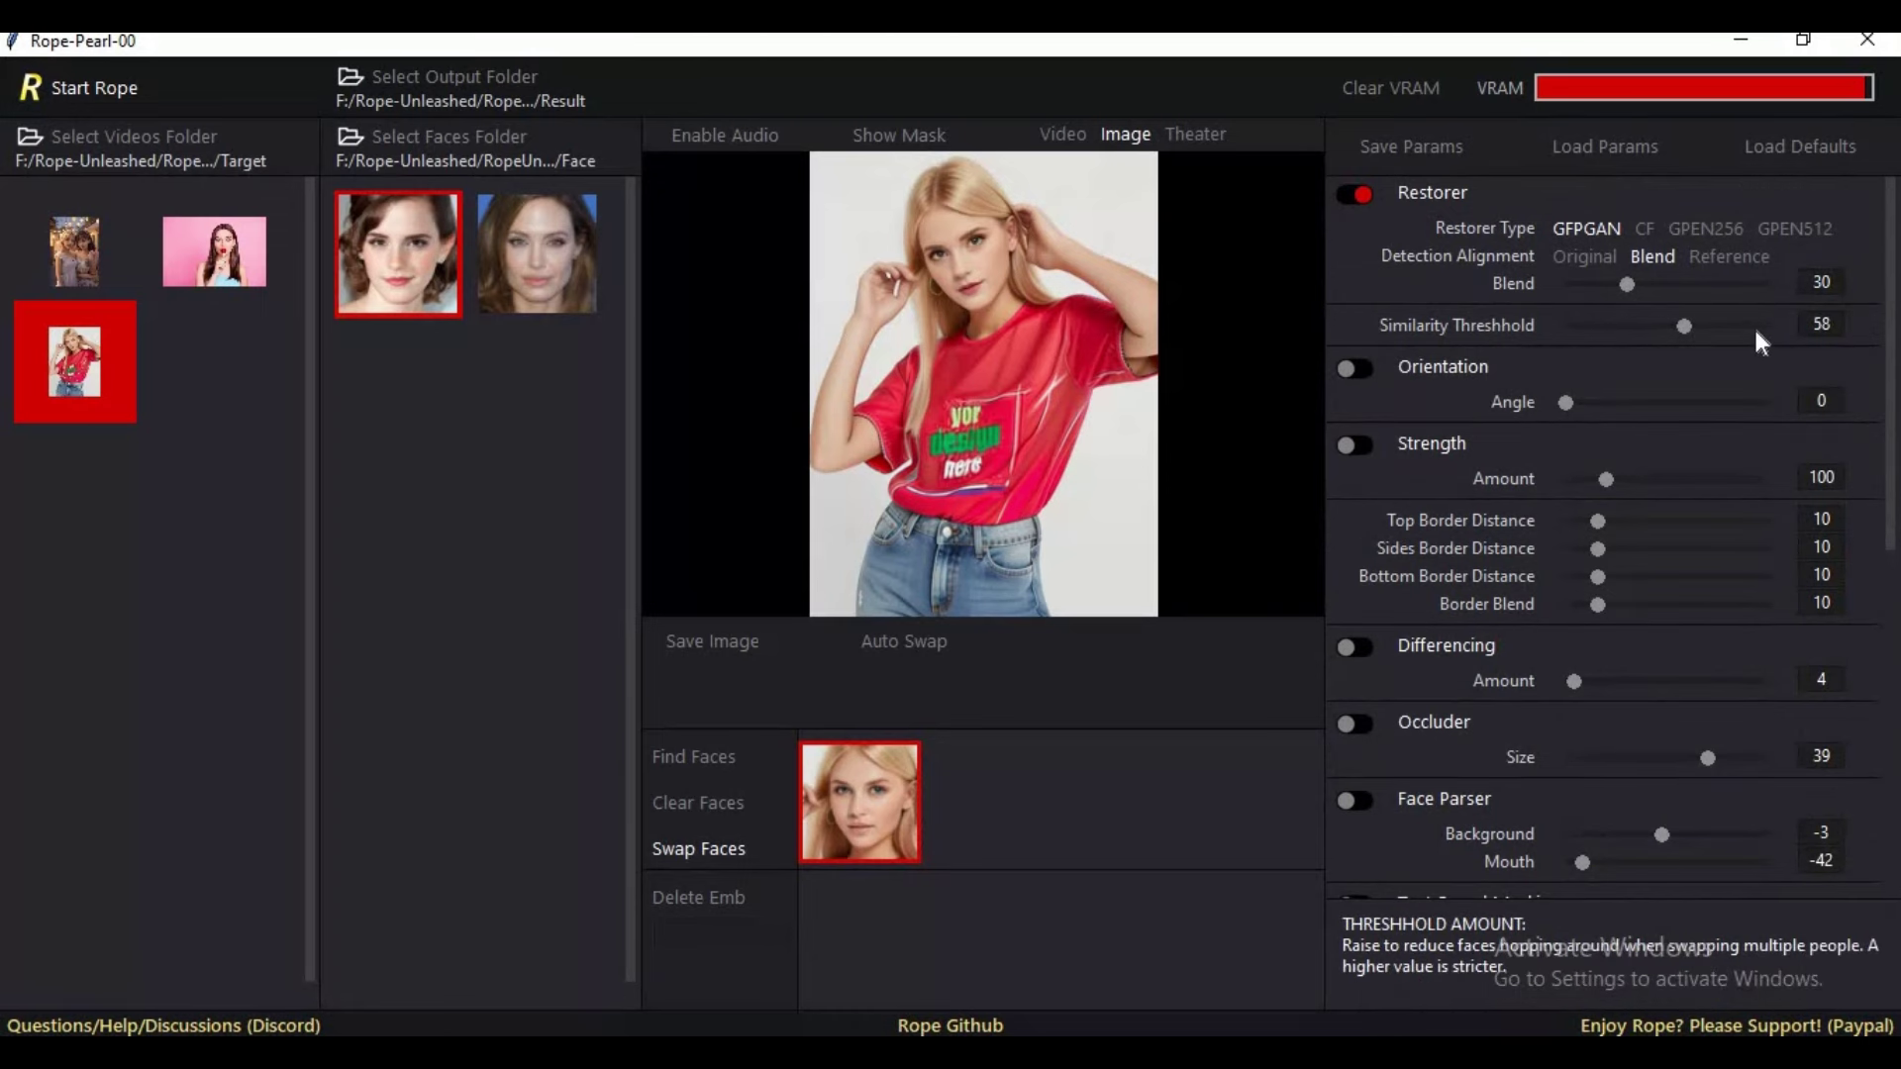
{"action": "left_click", "coordinate": [1673, 327]}
{"action": "left_click", "coordinate": [1706, 329]}
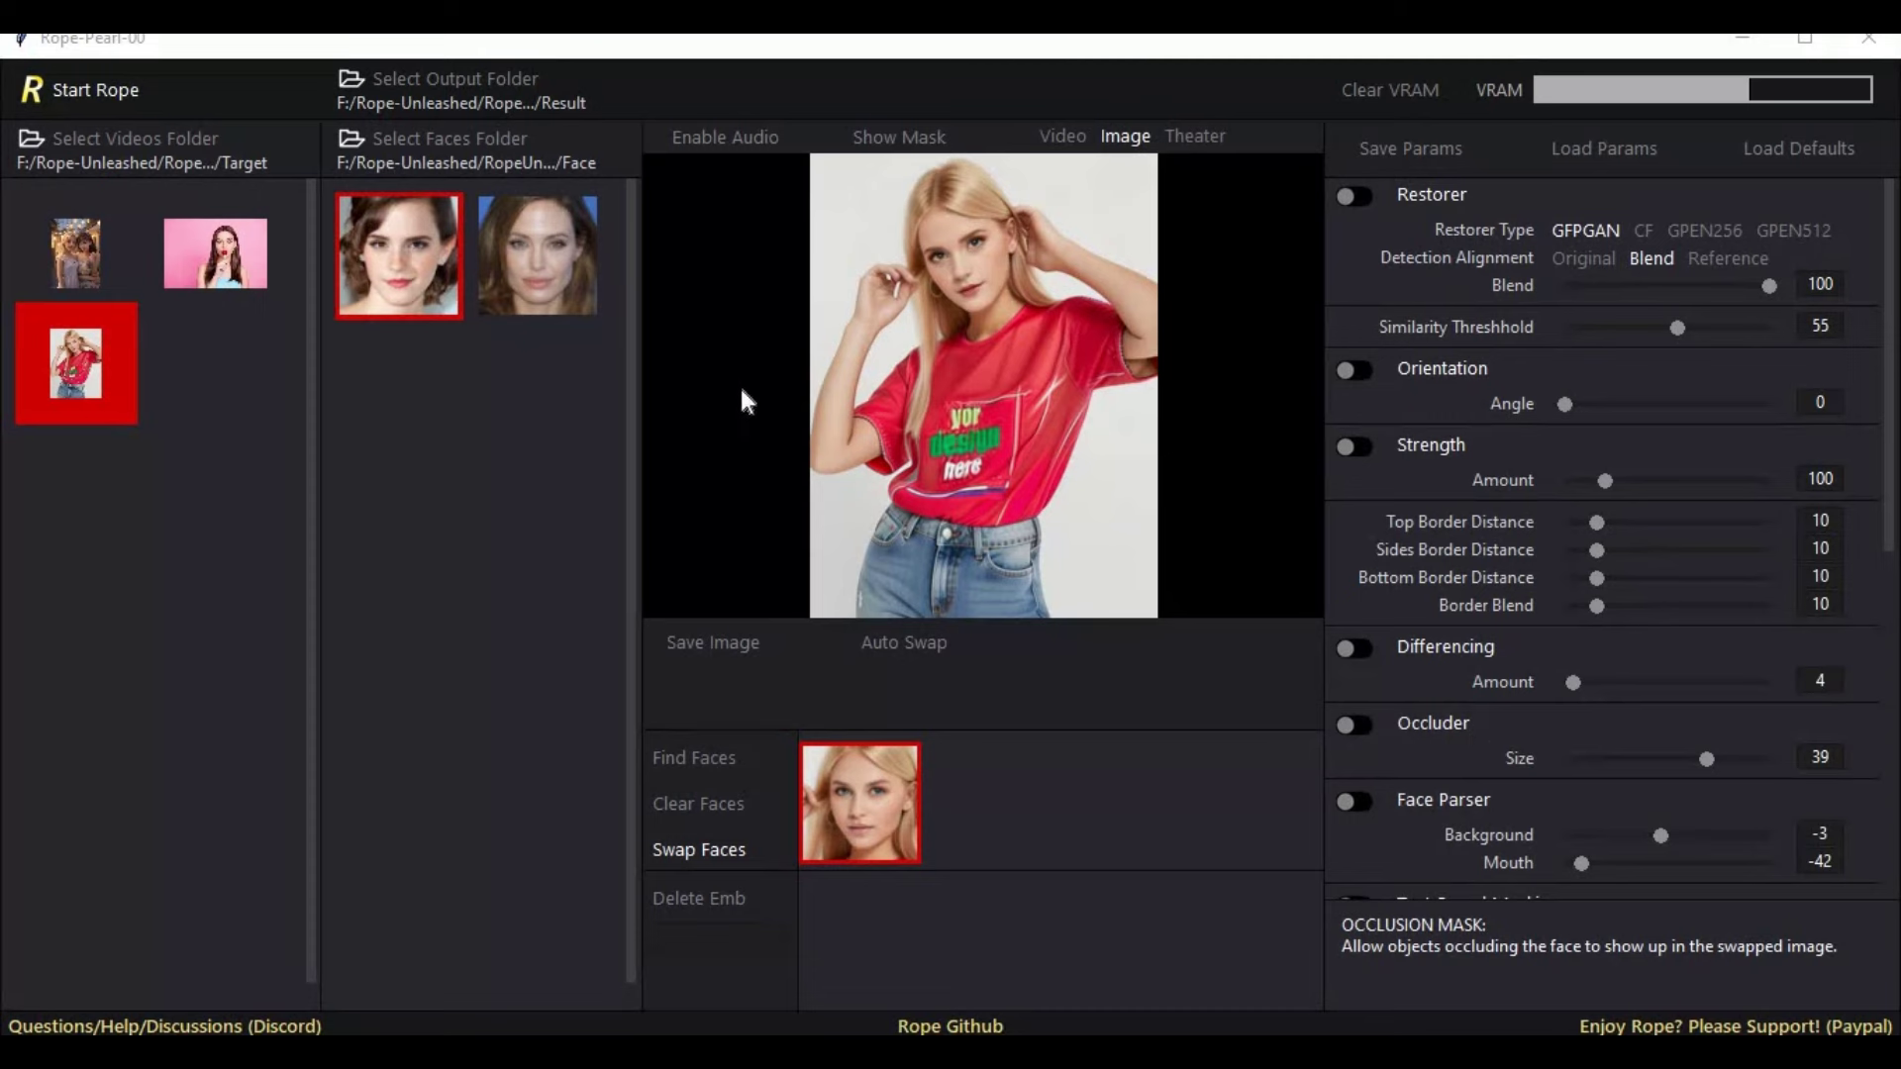
Load the lollipop target image, and find and select its face for the swap with the short-haired source face.
{"action": "left_click", "coordinate": [217, 265]}
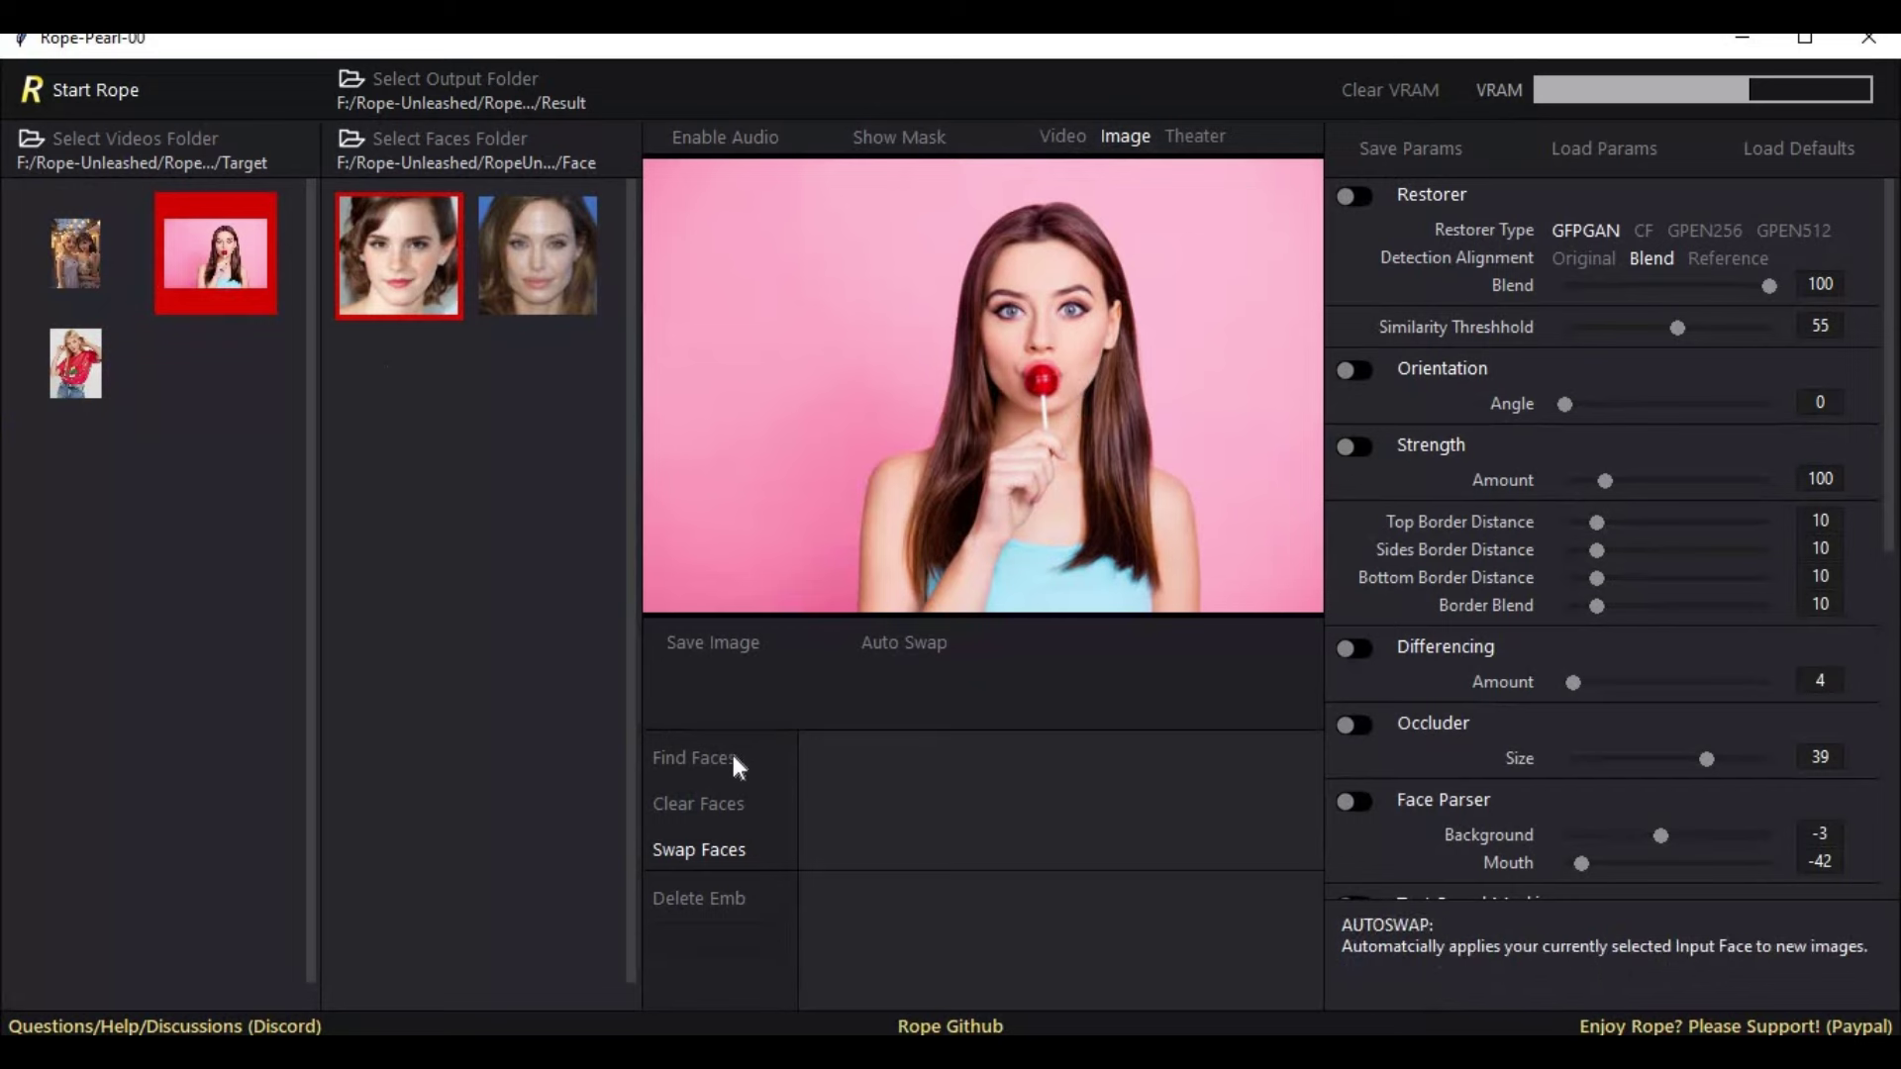
{"action": "left_click", "coordinate": [698, 763]}
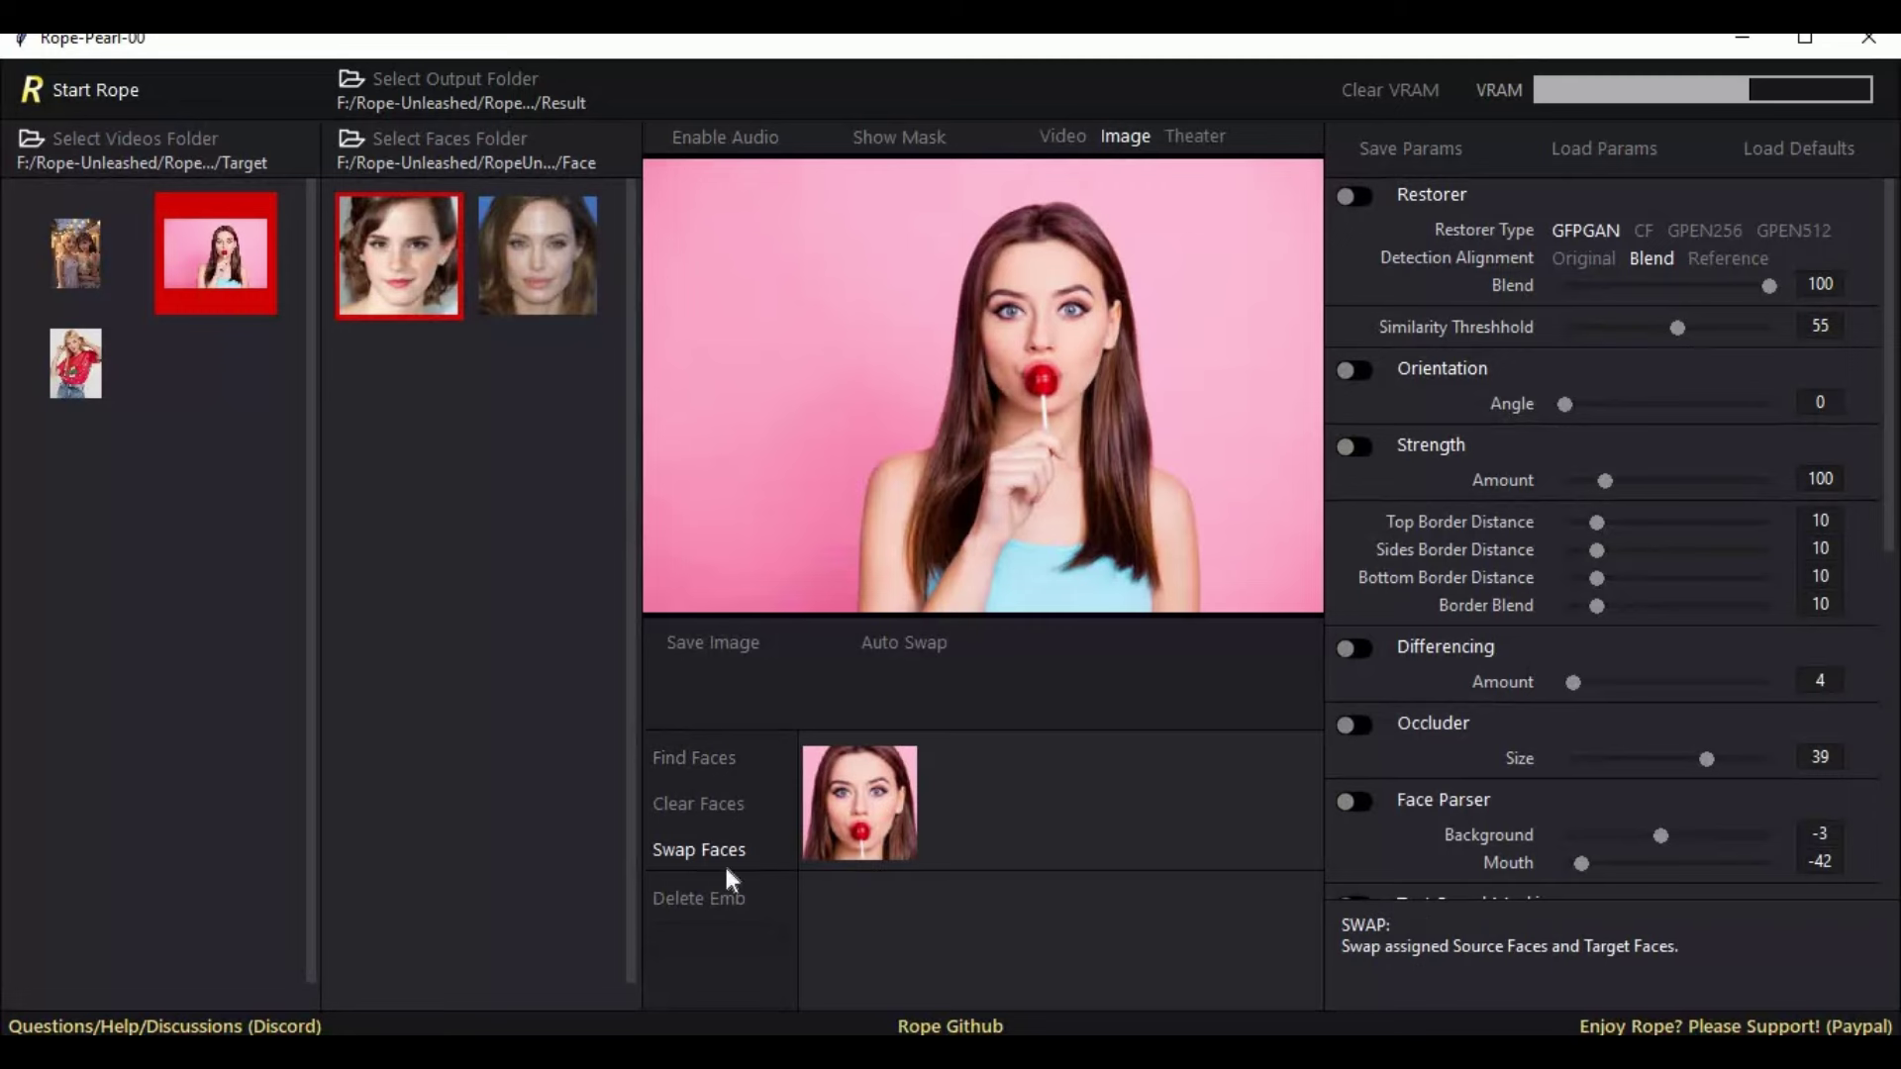
{"action": "left_click", "coordinate": [877, 830]}
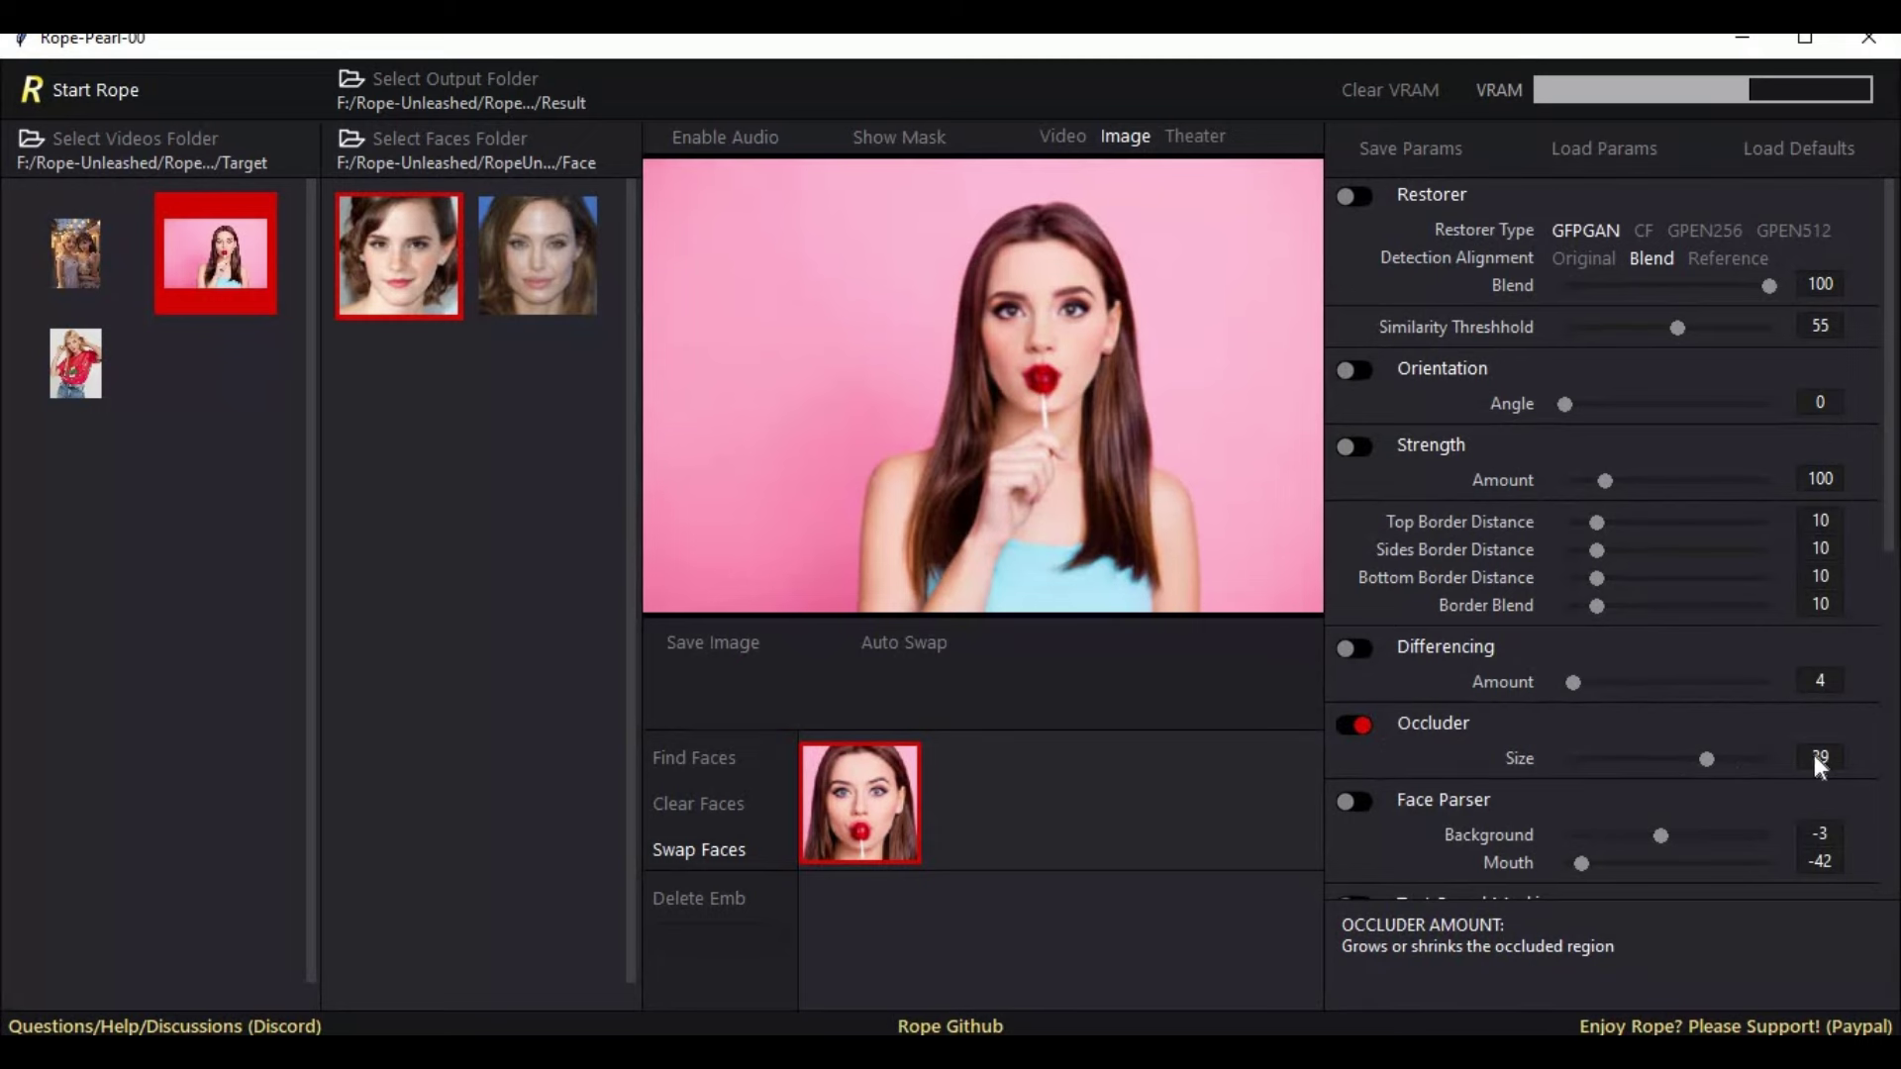
Try Occluder sizes of 100 and 99 on the lollipop image, set the size to -100, and review the masking and colour parameters.
{"action": "scroll", "coordinate": [1816, 765], "scroll_direction": "up", "scroll_amount": 4}
{"action": "left_click", "coordinate": [1776, 759]}
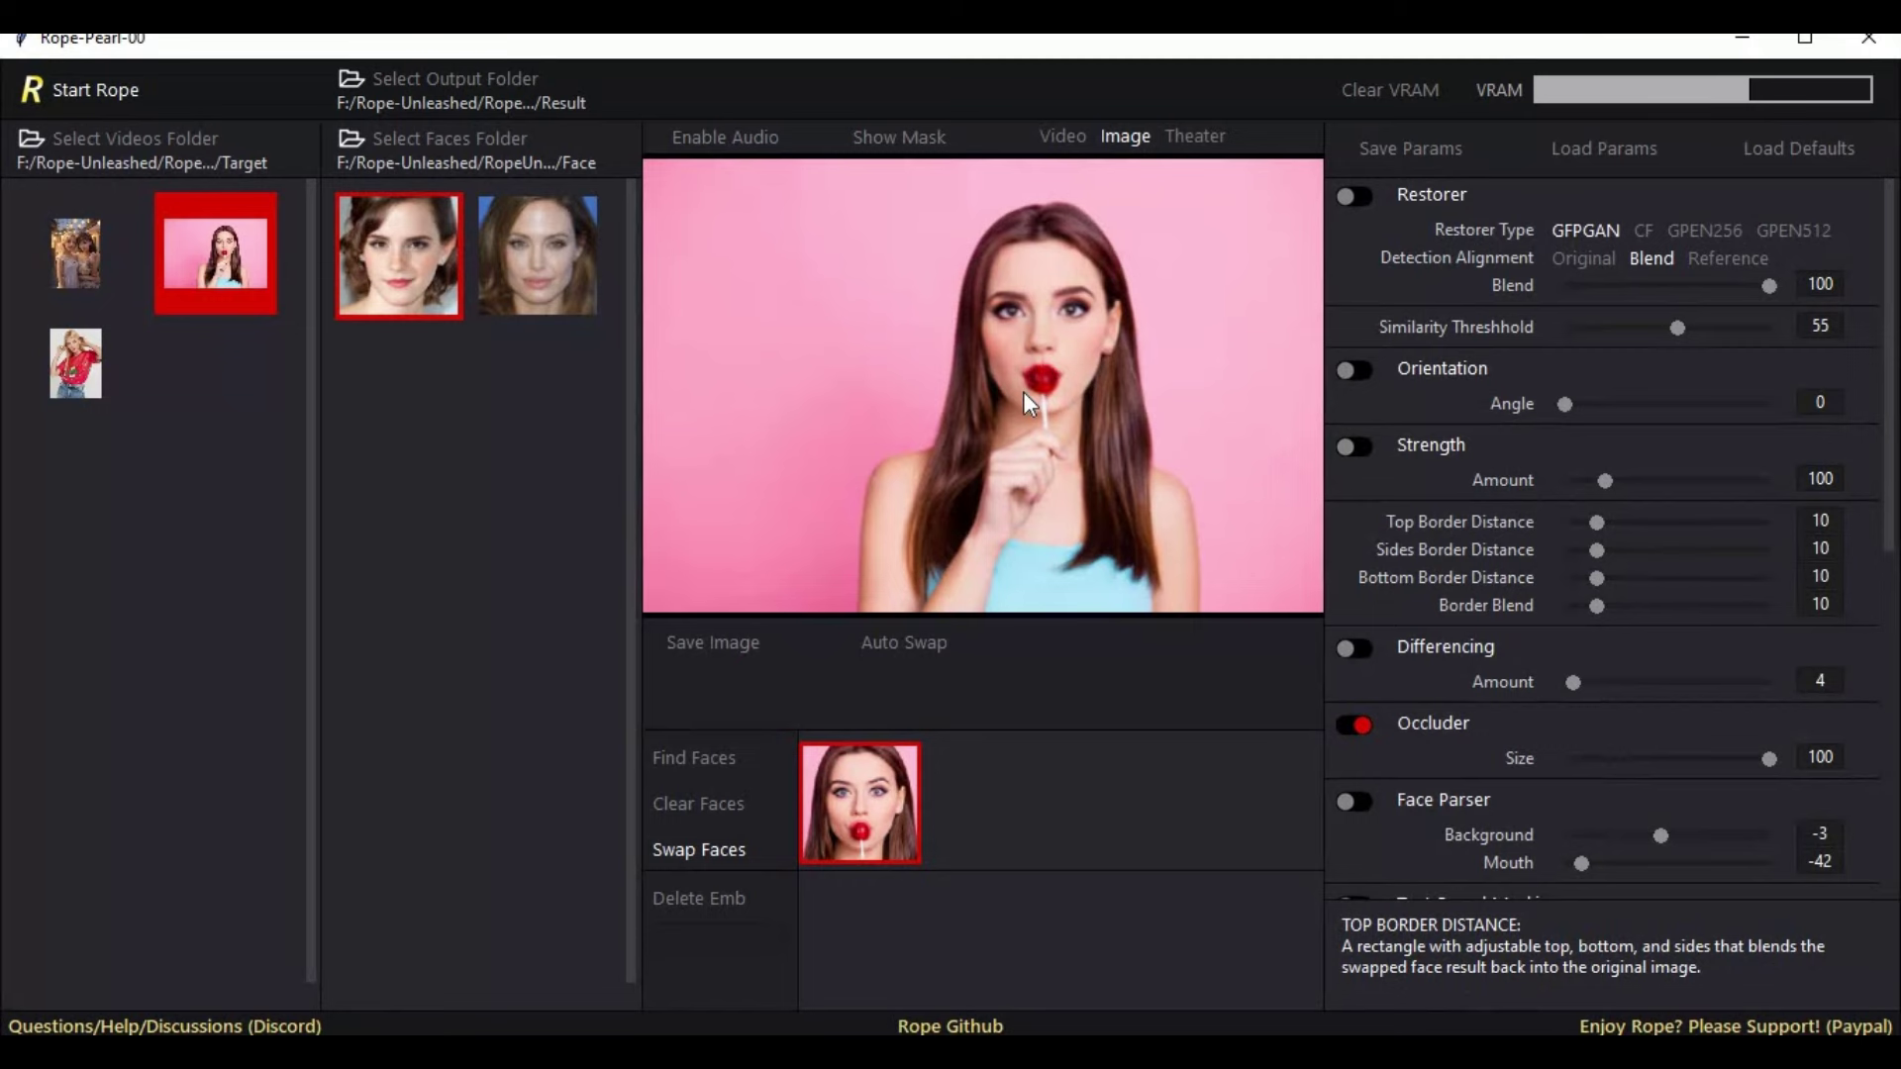
{"action": "left_click", "coordinate": [1770, 759]}
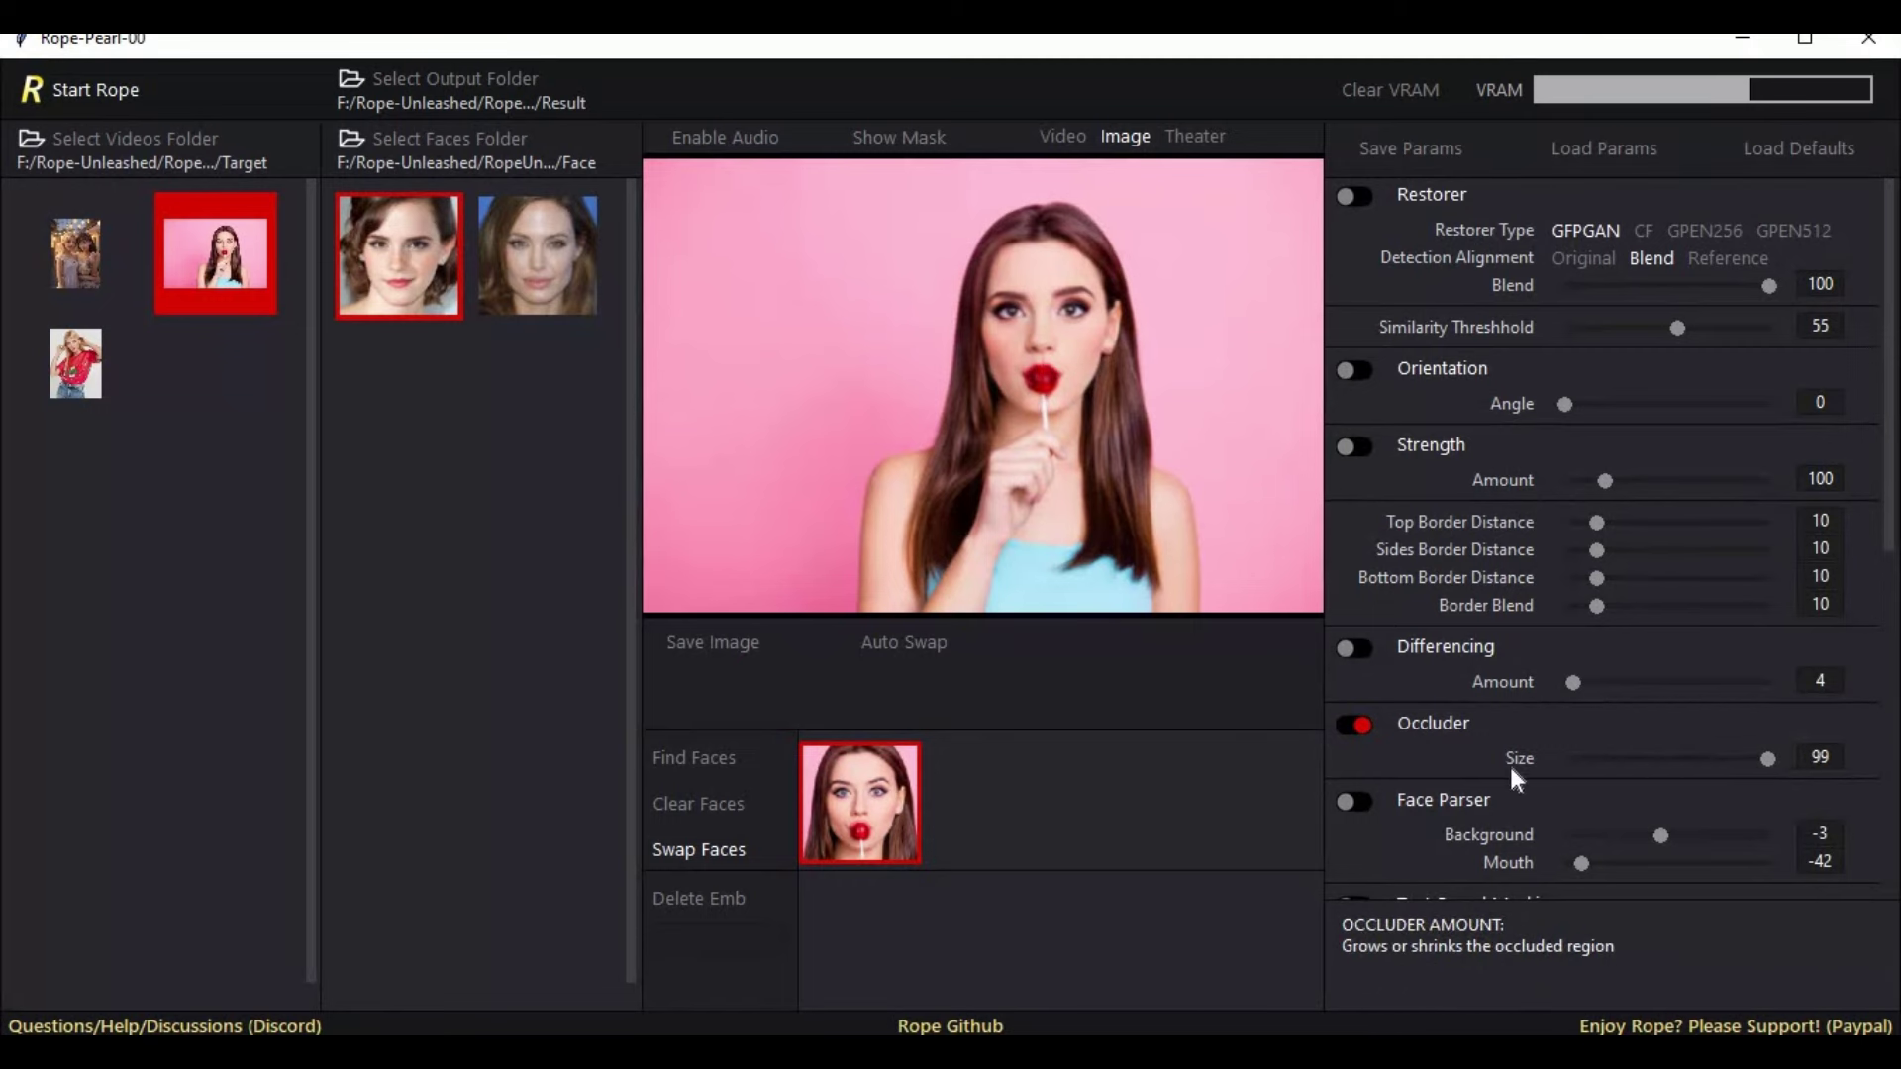
{"action": "left_click", "coordinate": [1565, 759]}
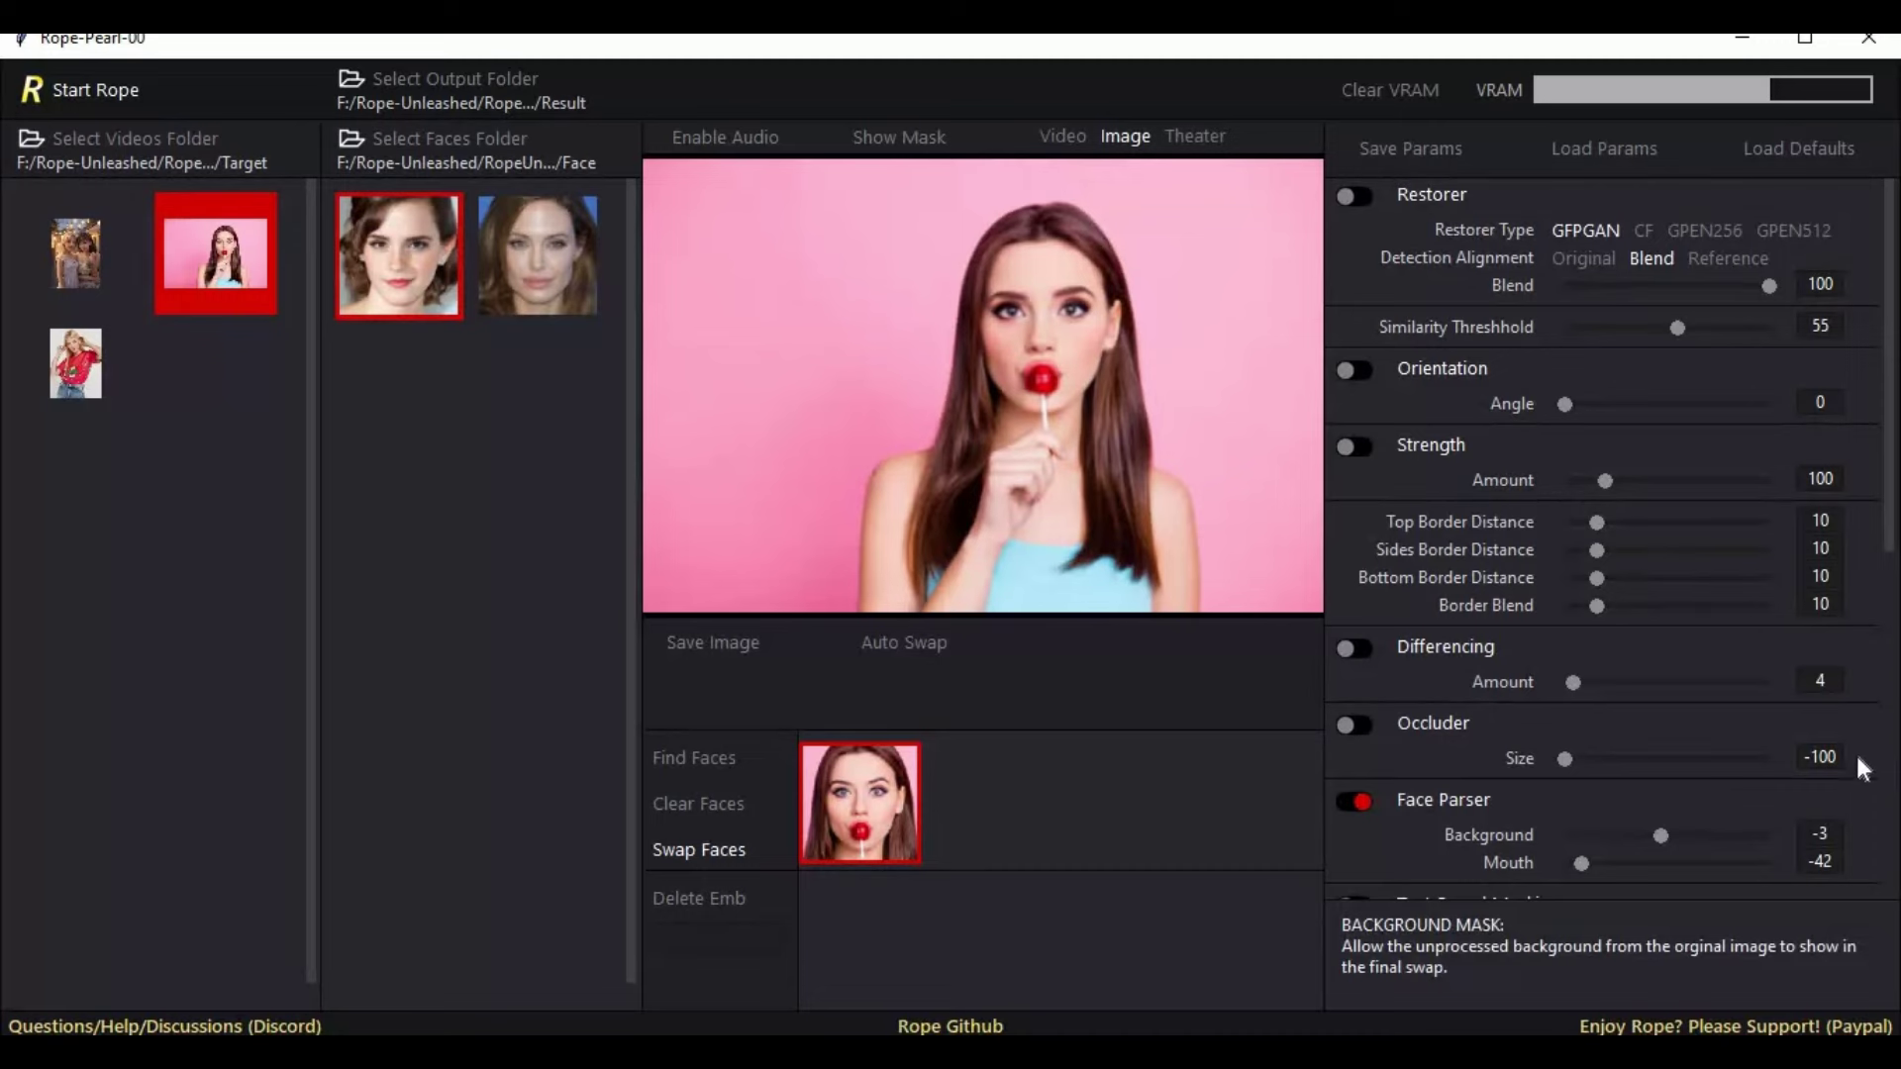
{"action": "left_click_drag", "start_coordinate": [1896, 457], "coordinate": [1896, 712]}
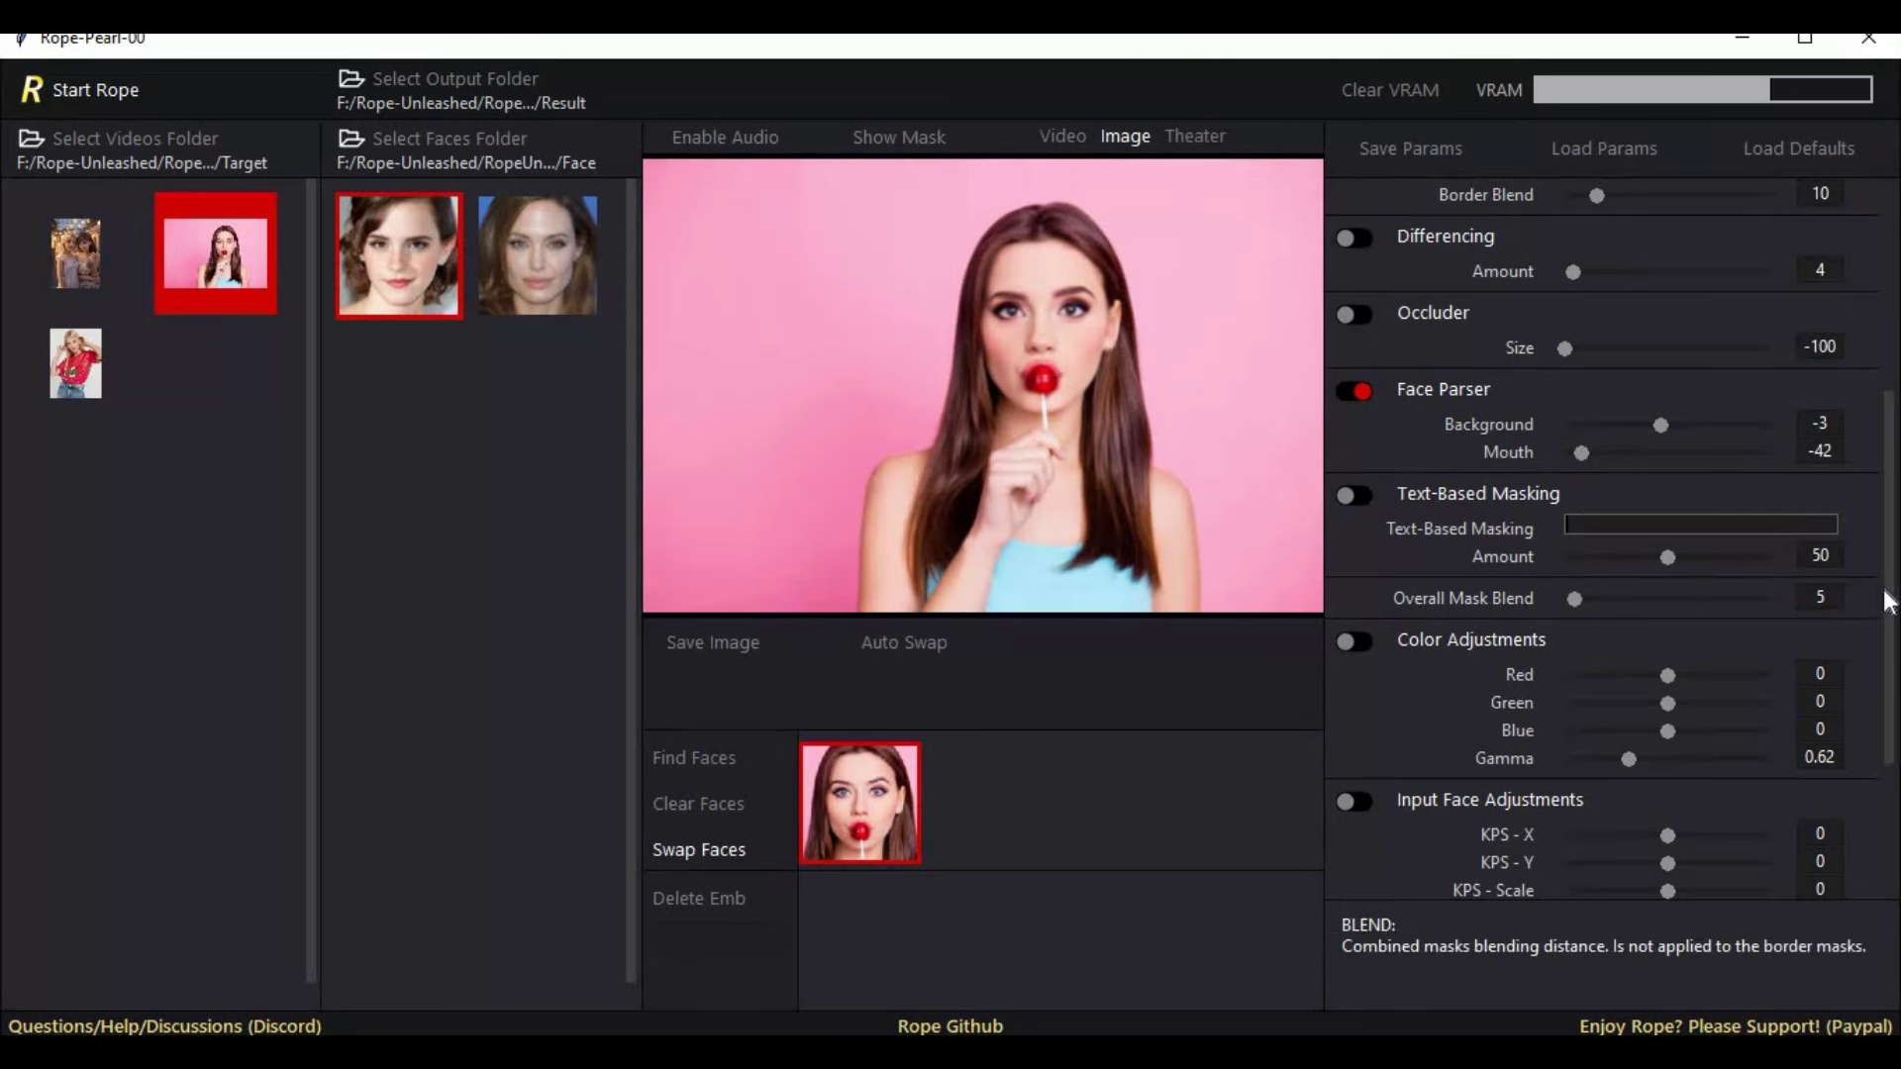
{"action": "left_click_drag", "start_coordinate": [1893, 658], "coordinate": [1893, 792]}
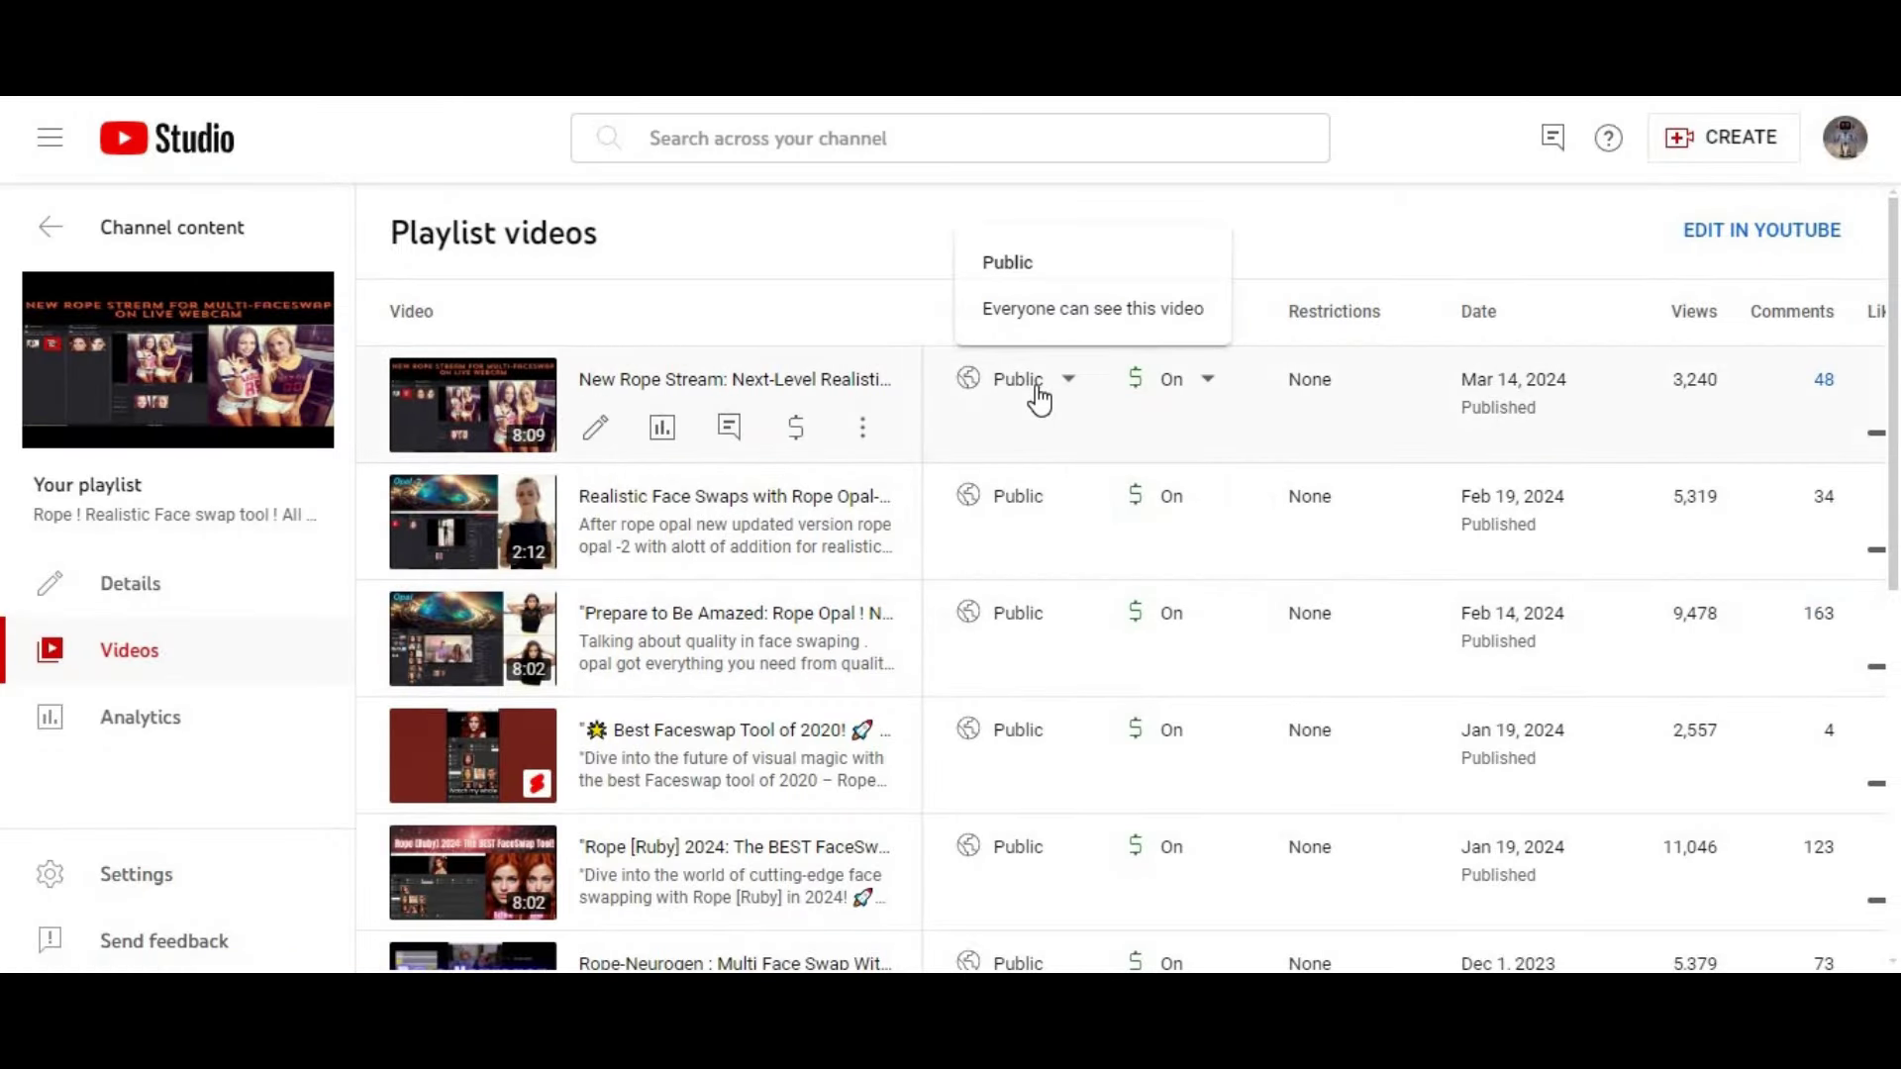
Look through the Rope face swap playlist videos in YouTube Studio.
{"action": "scroll", "coordinate": [1037, 399], "scroll_direction": "down", "scroll_amount": 7}
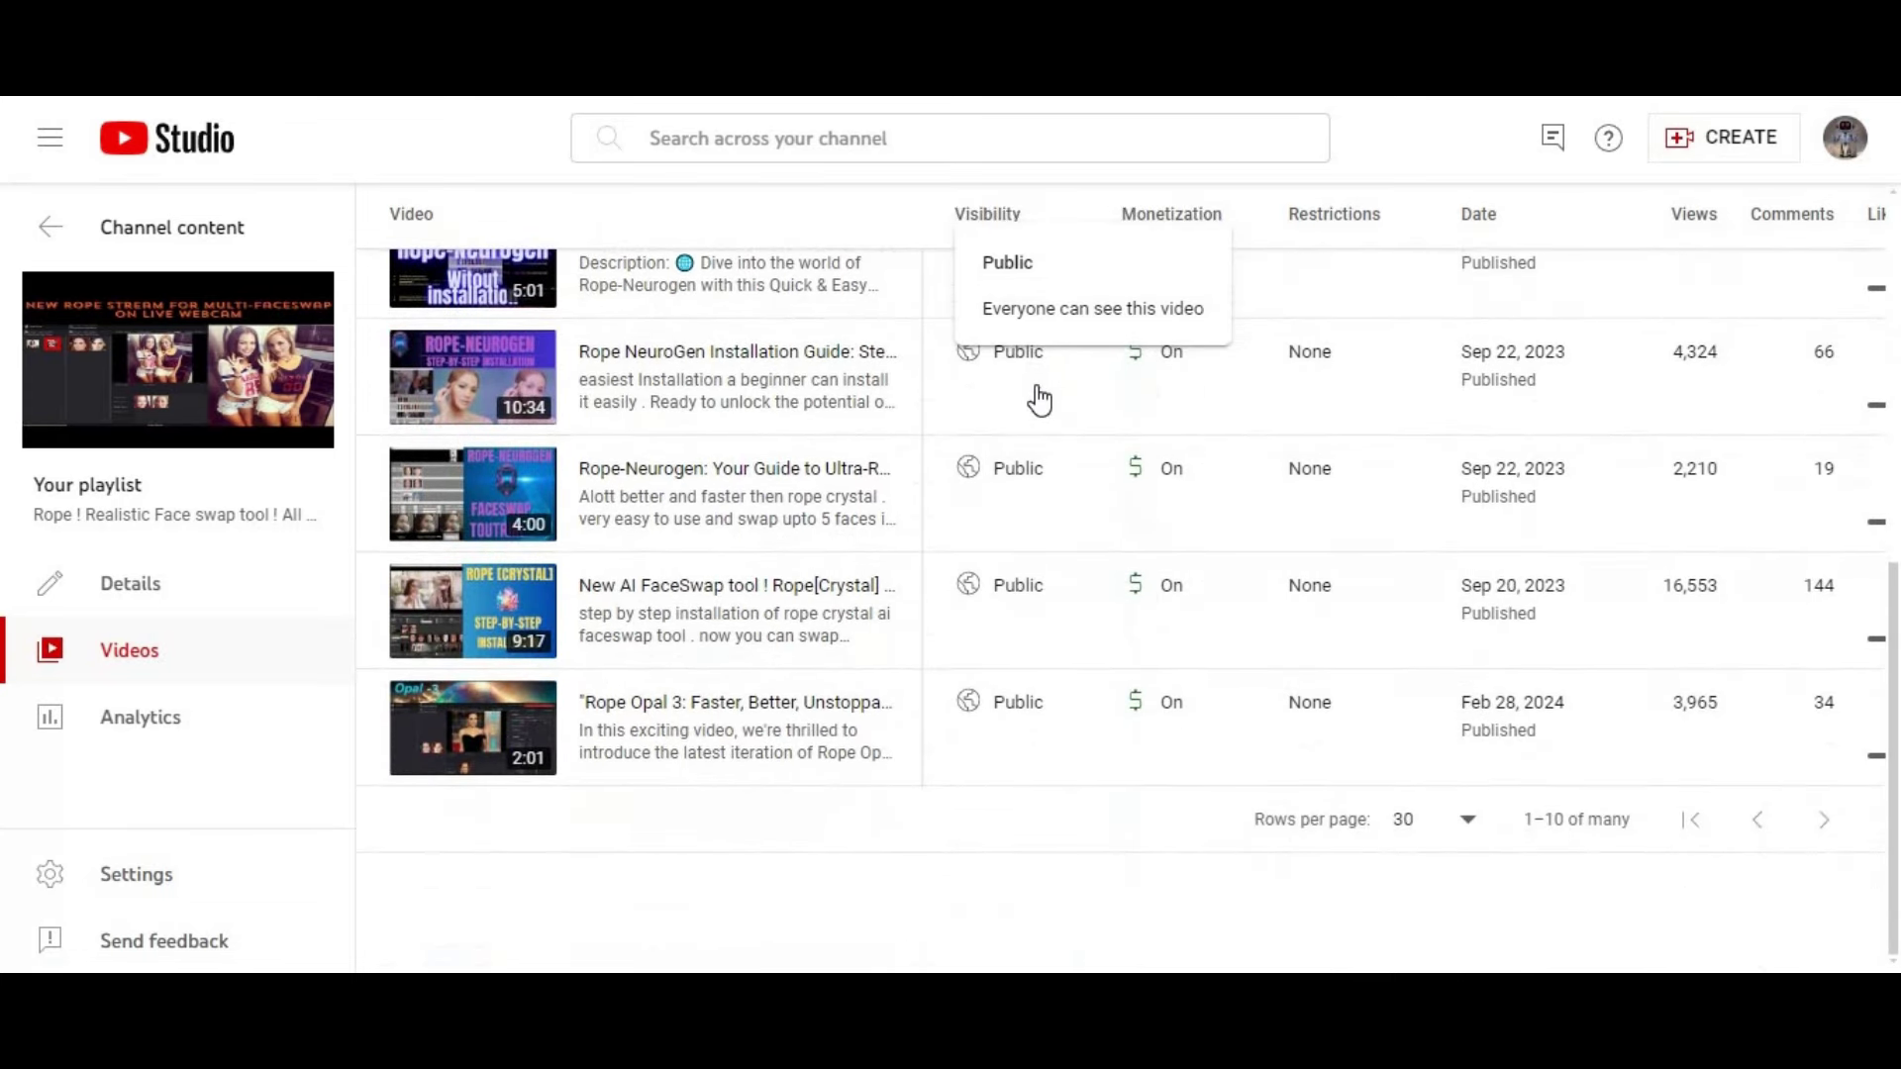
{"action": "scroll", "coordinate": [1037, 399], "scroll_direction": "up", "scroll_amount": 3}
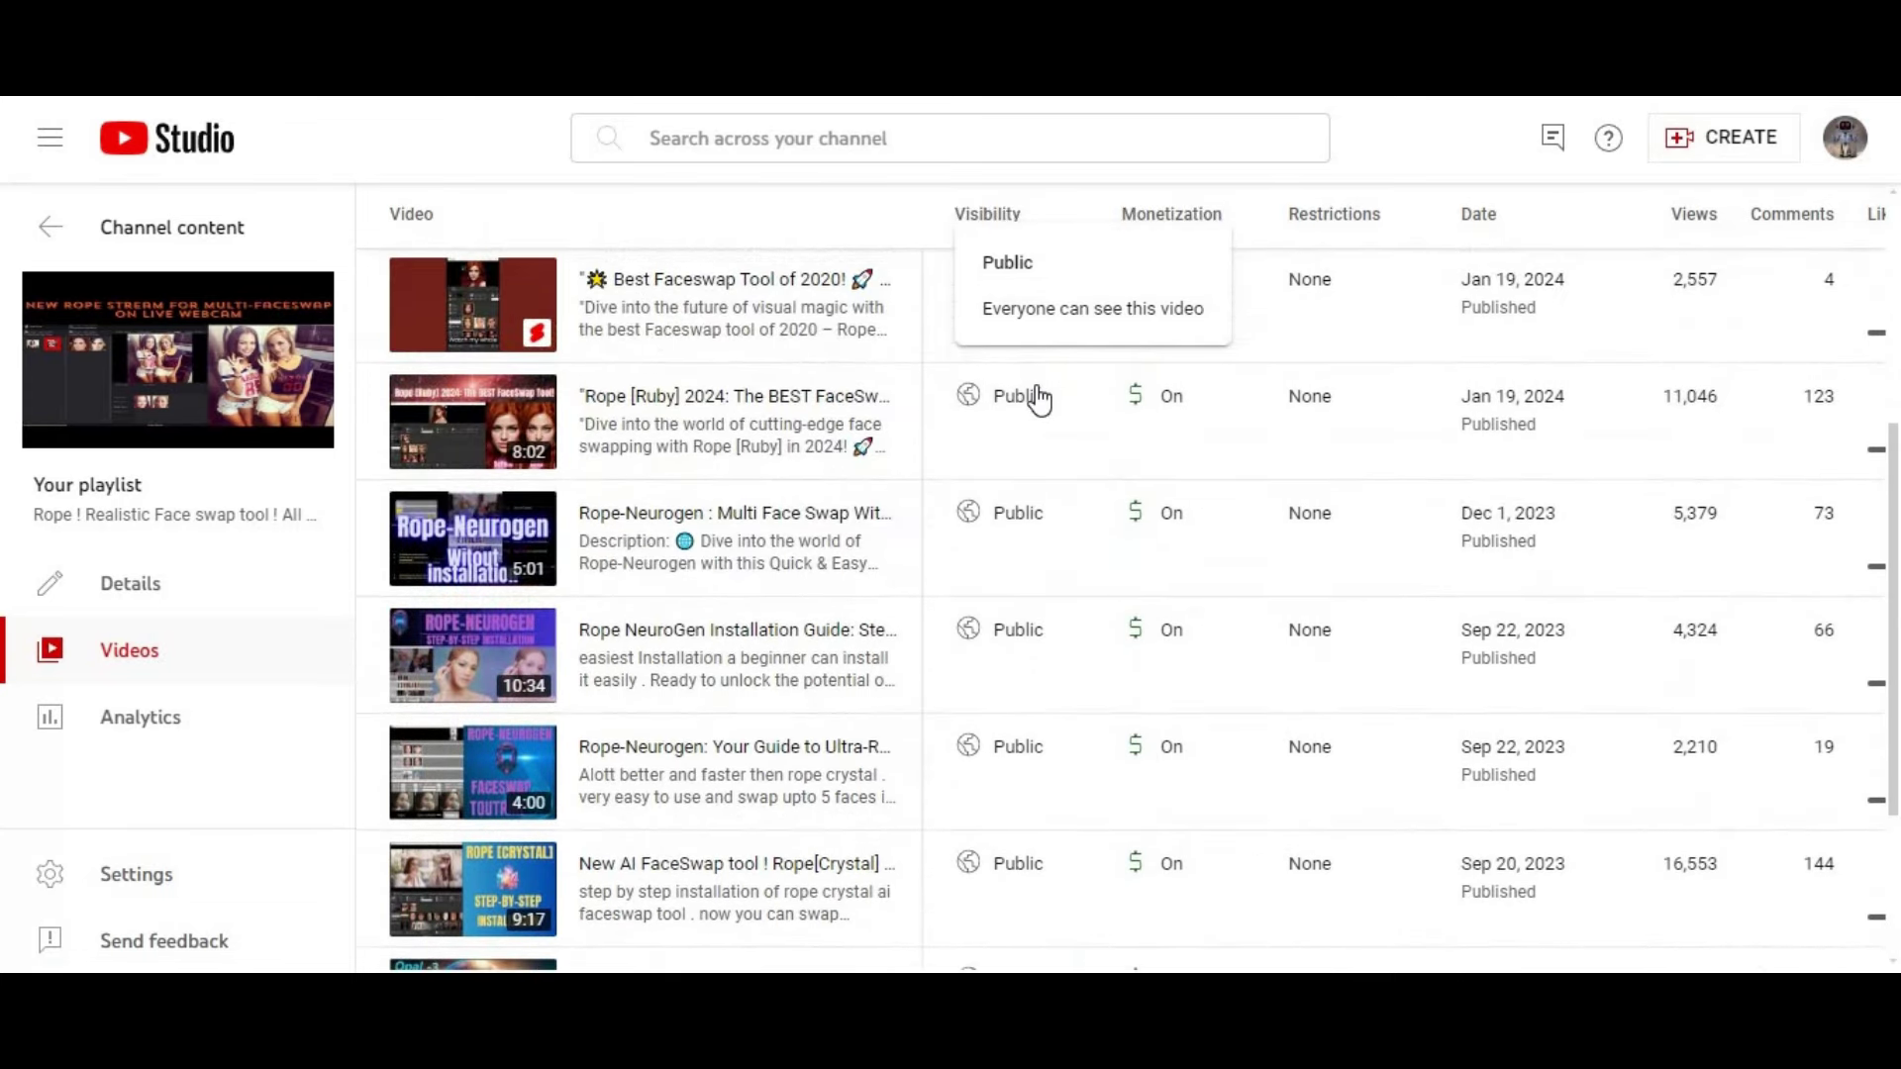
{"action": "scroll", "coordinate": [1038, 399], "scroll_direction": "up", "scroll_amount": 1}
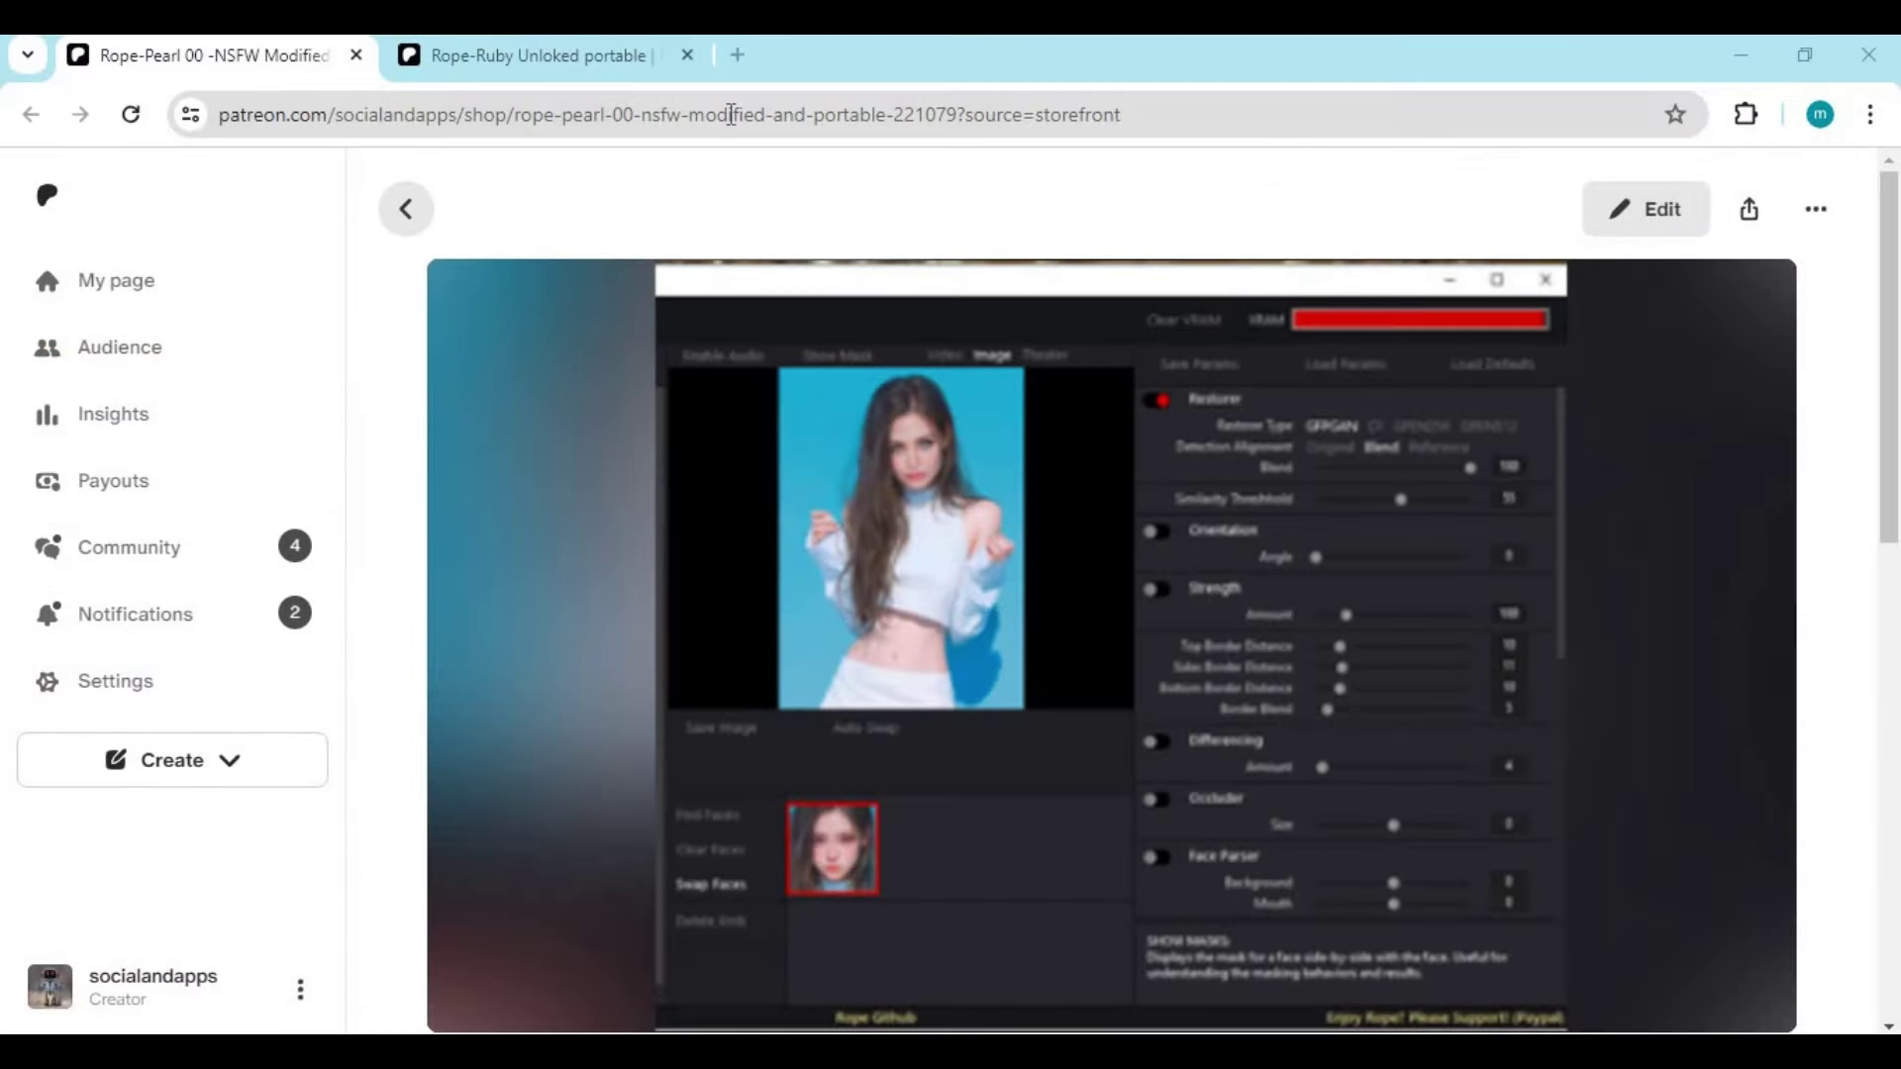
Read the Rope-Pearl 00 modified and portable listing in the Patreon shop and select its page address.
{"action": "scroll", "coordinate": [836, 269], "scroll_direction": "down", "scroll_amount": 8}
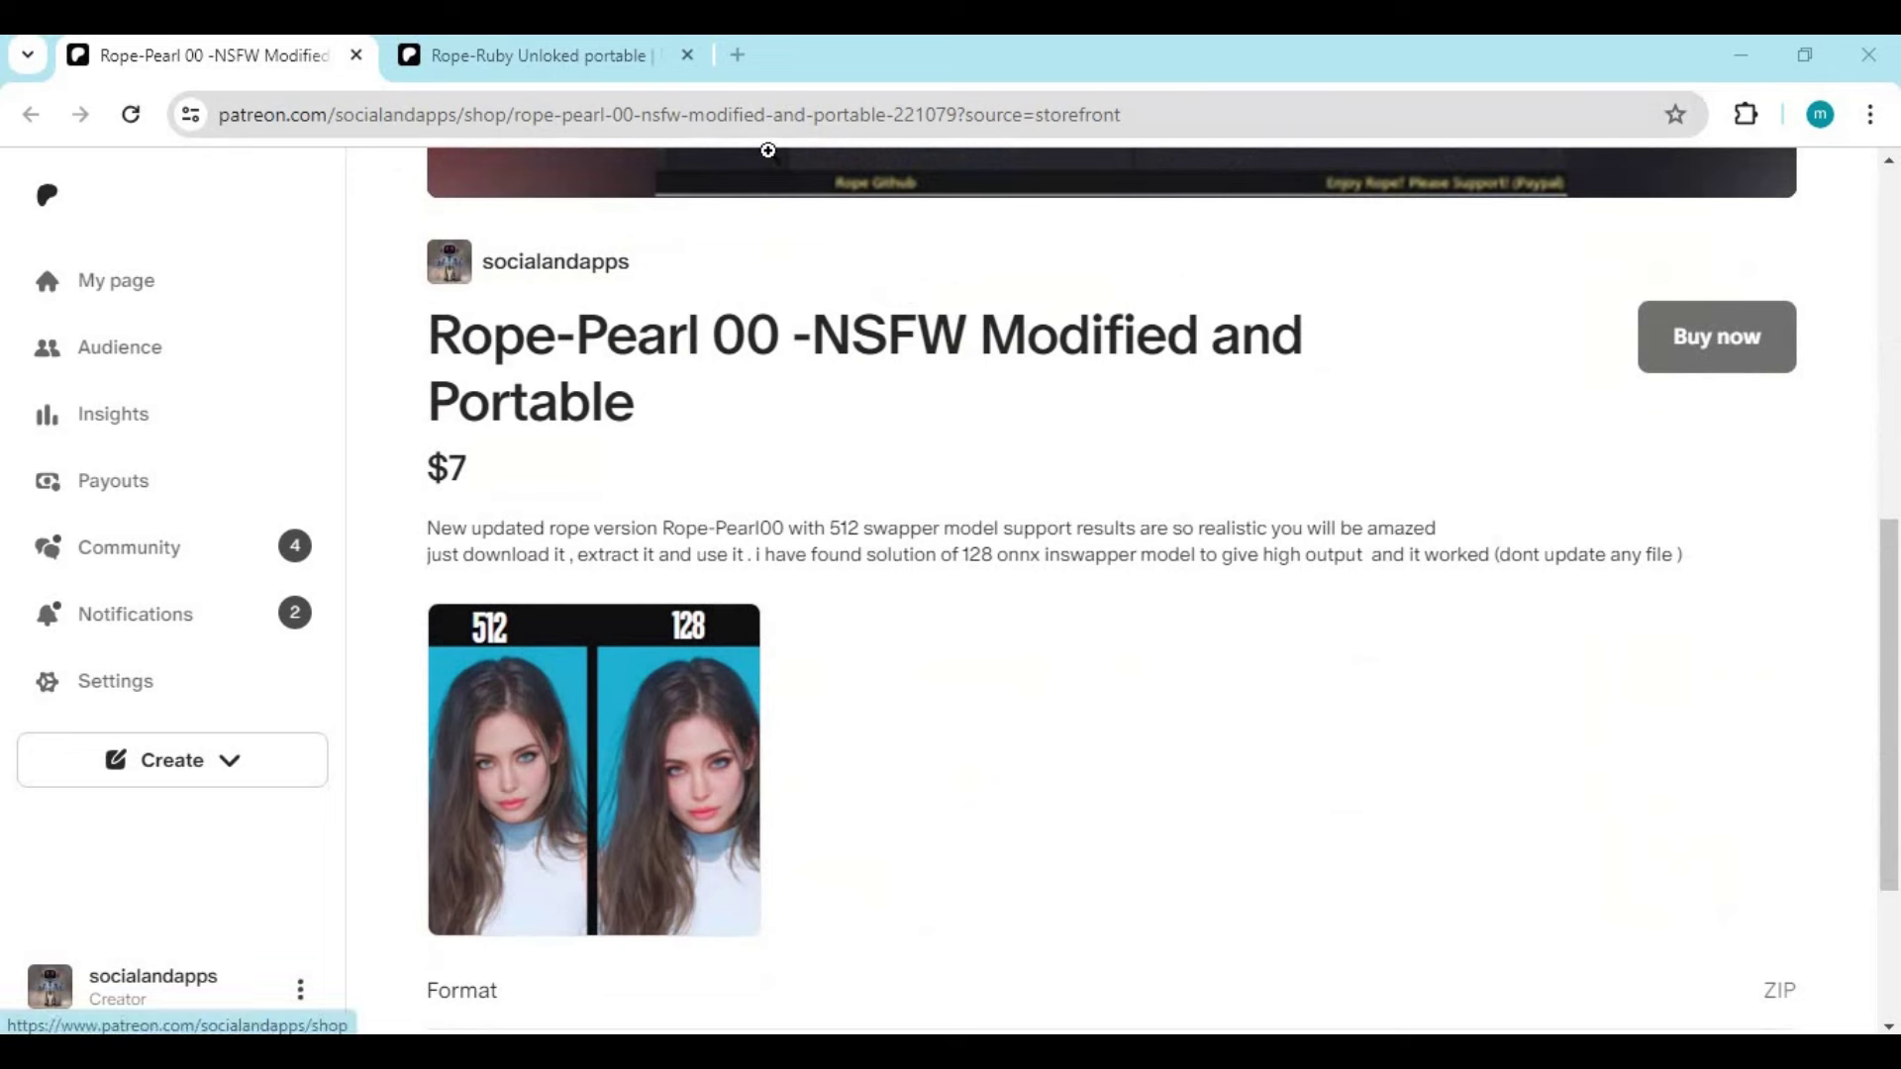
{"action": "left_click", "coordinate": [806, 117]}
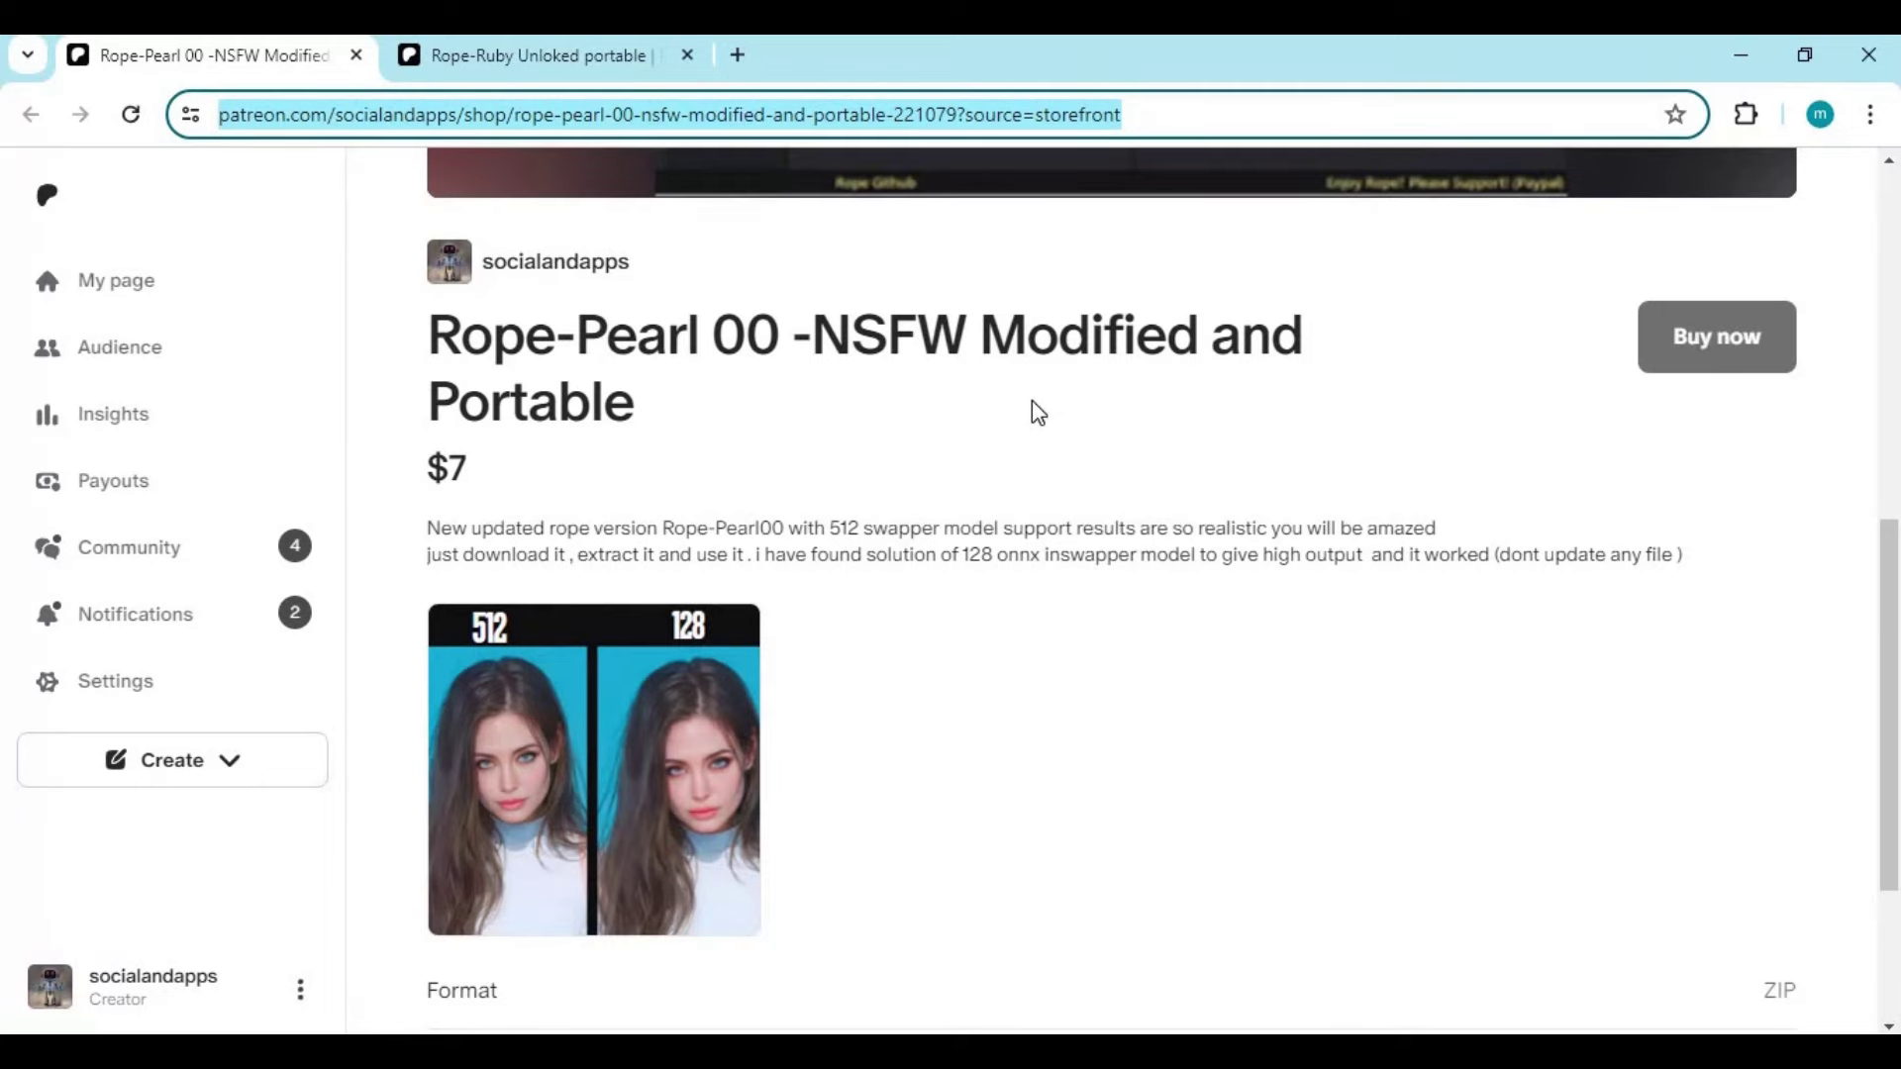
{"action": "scroll", "coordinate": [1035, 412], "scroll_direction": "down", "scroll_amount": 3}
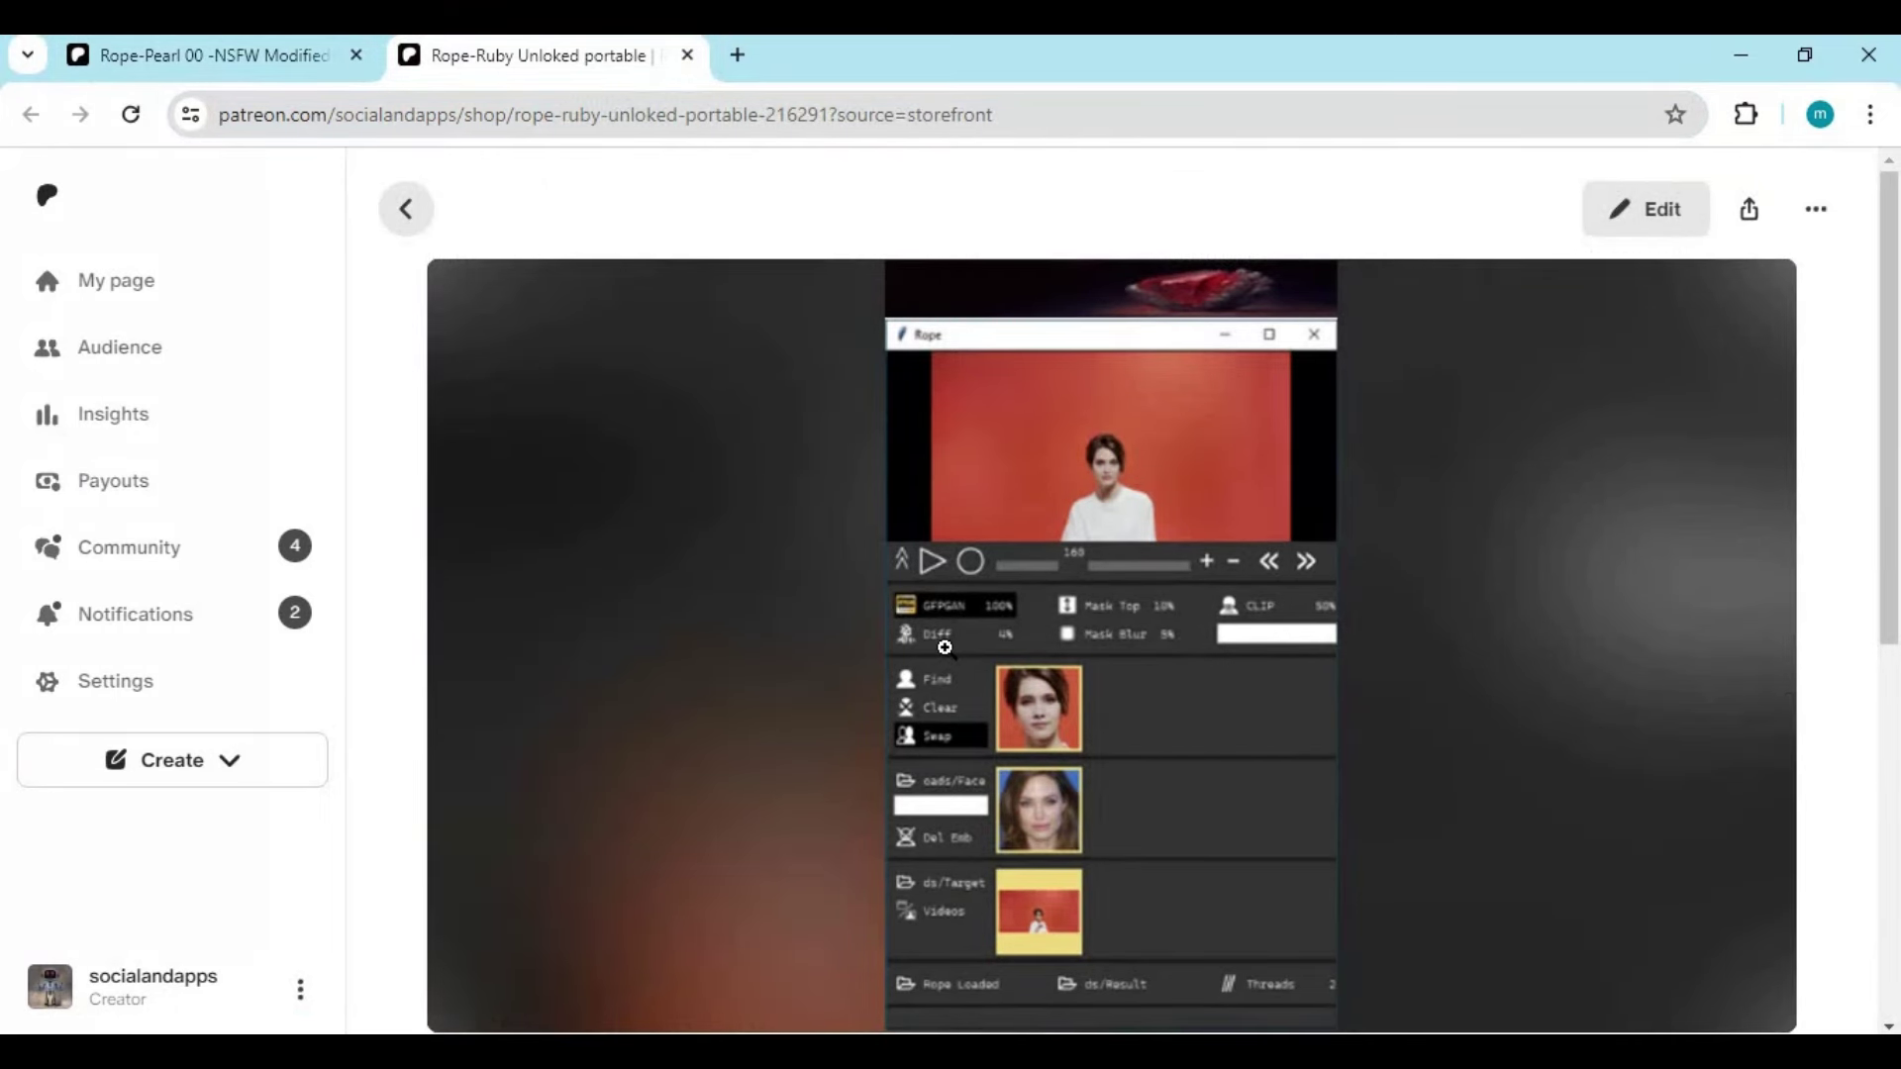
Read the Rope-Ruby Unloked portable listing's description and requirements, and return to the Rope-Pearl 00 listing.
{"action": "scroll", "coordinate": [944, 647], "scroll_direction": "down", "scroll_amount": 2}
{"action": "scroll", "coordinate": [947, 649], "scroll_direction": "down", "scroll_amount": 4}
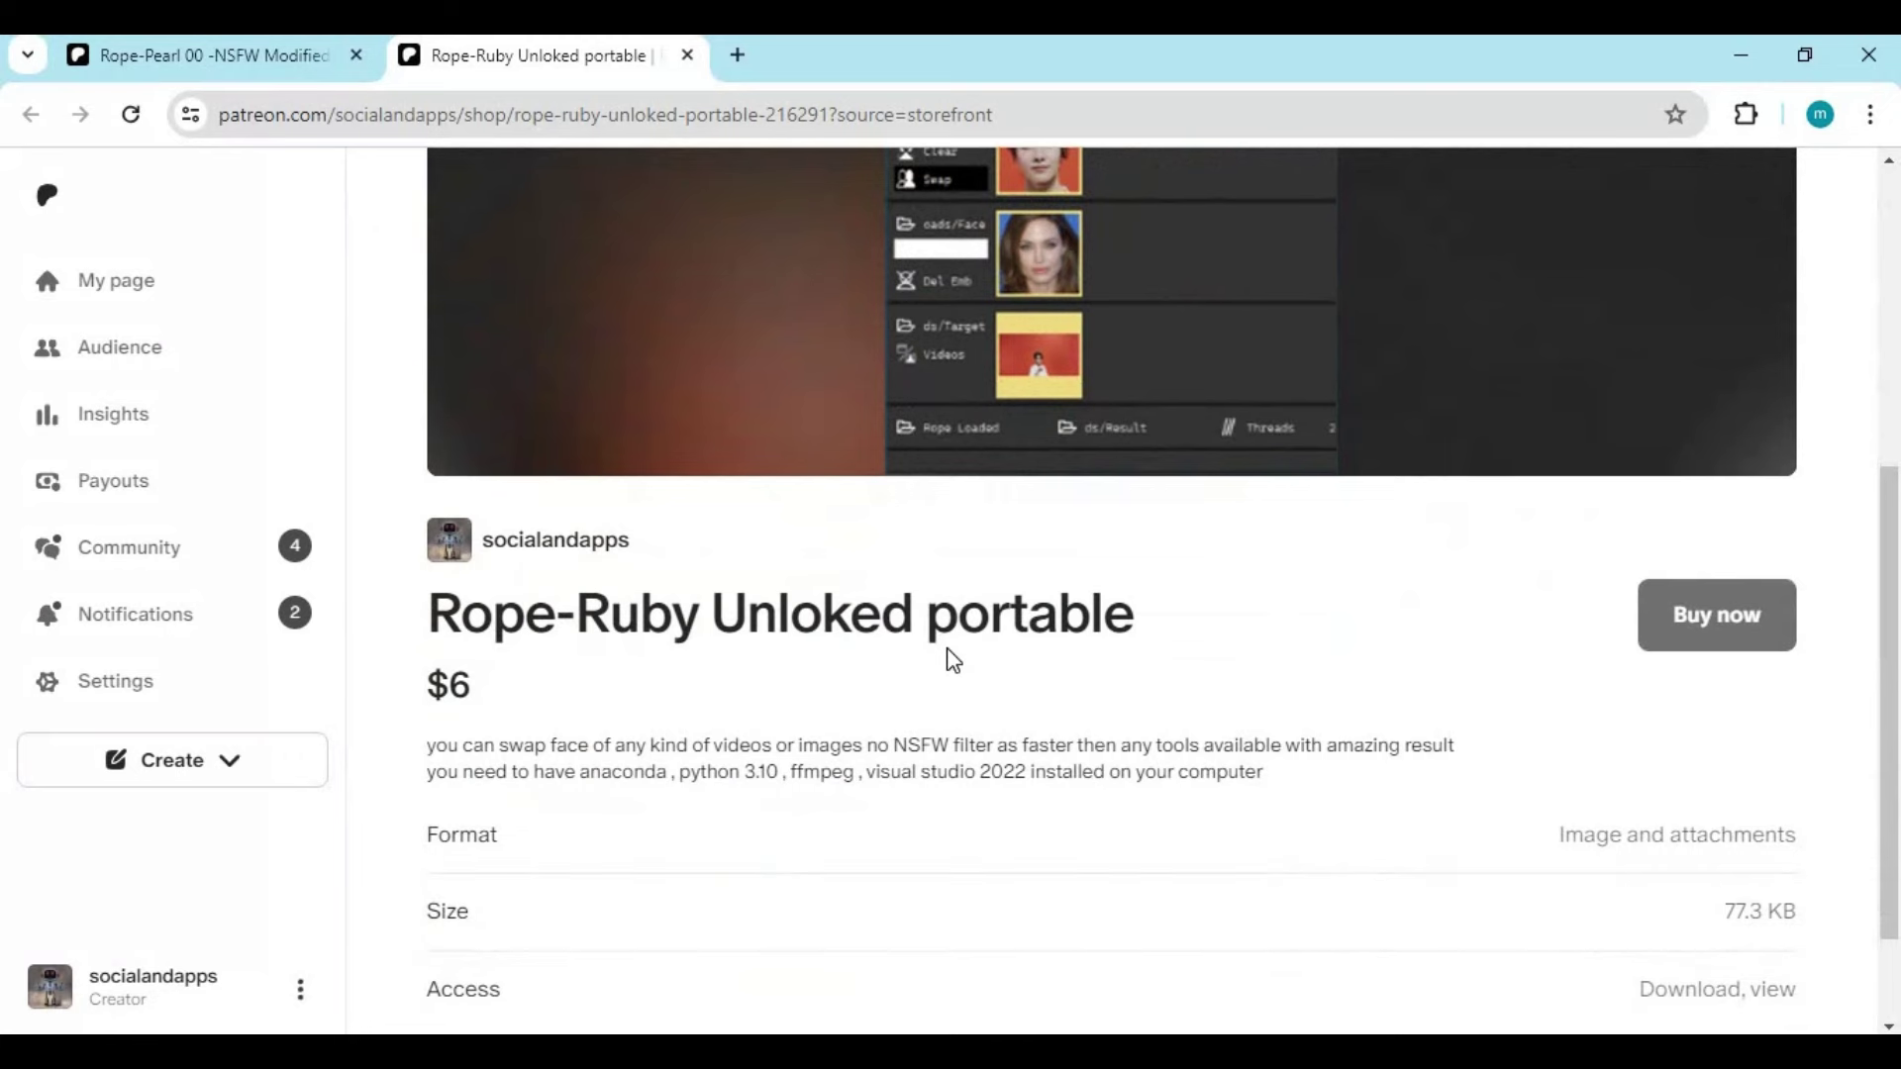
{"action": "scroll", "coordinate": [952, 660], "scroll_direction": "down", "scroll_amount": 2}
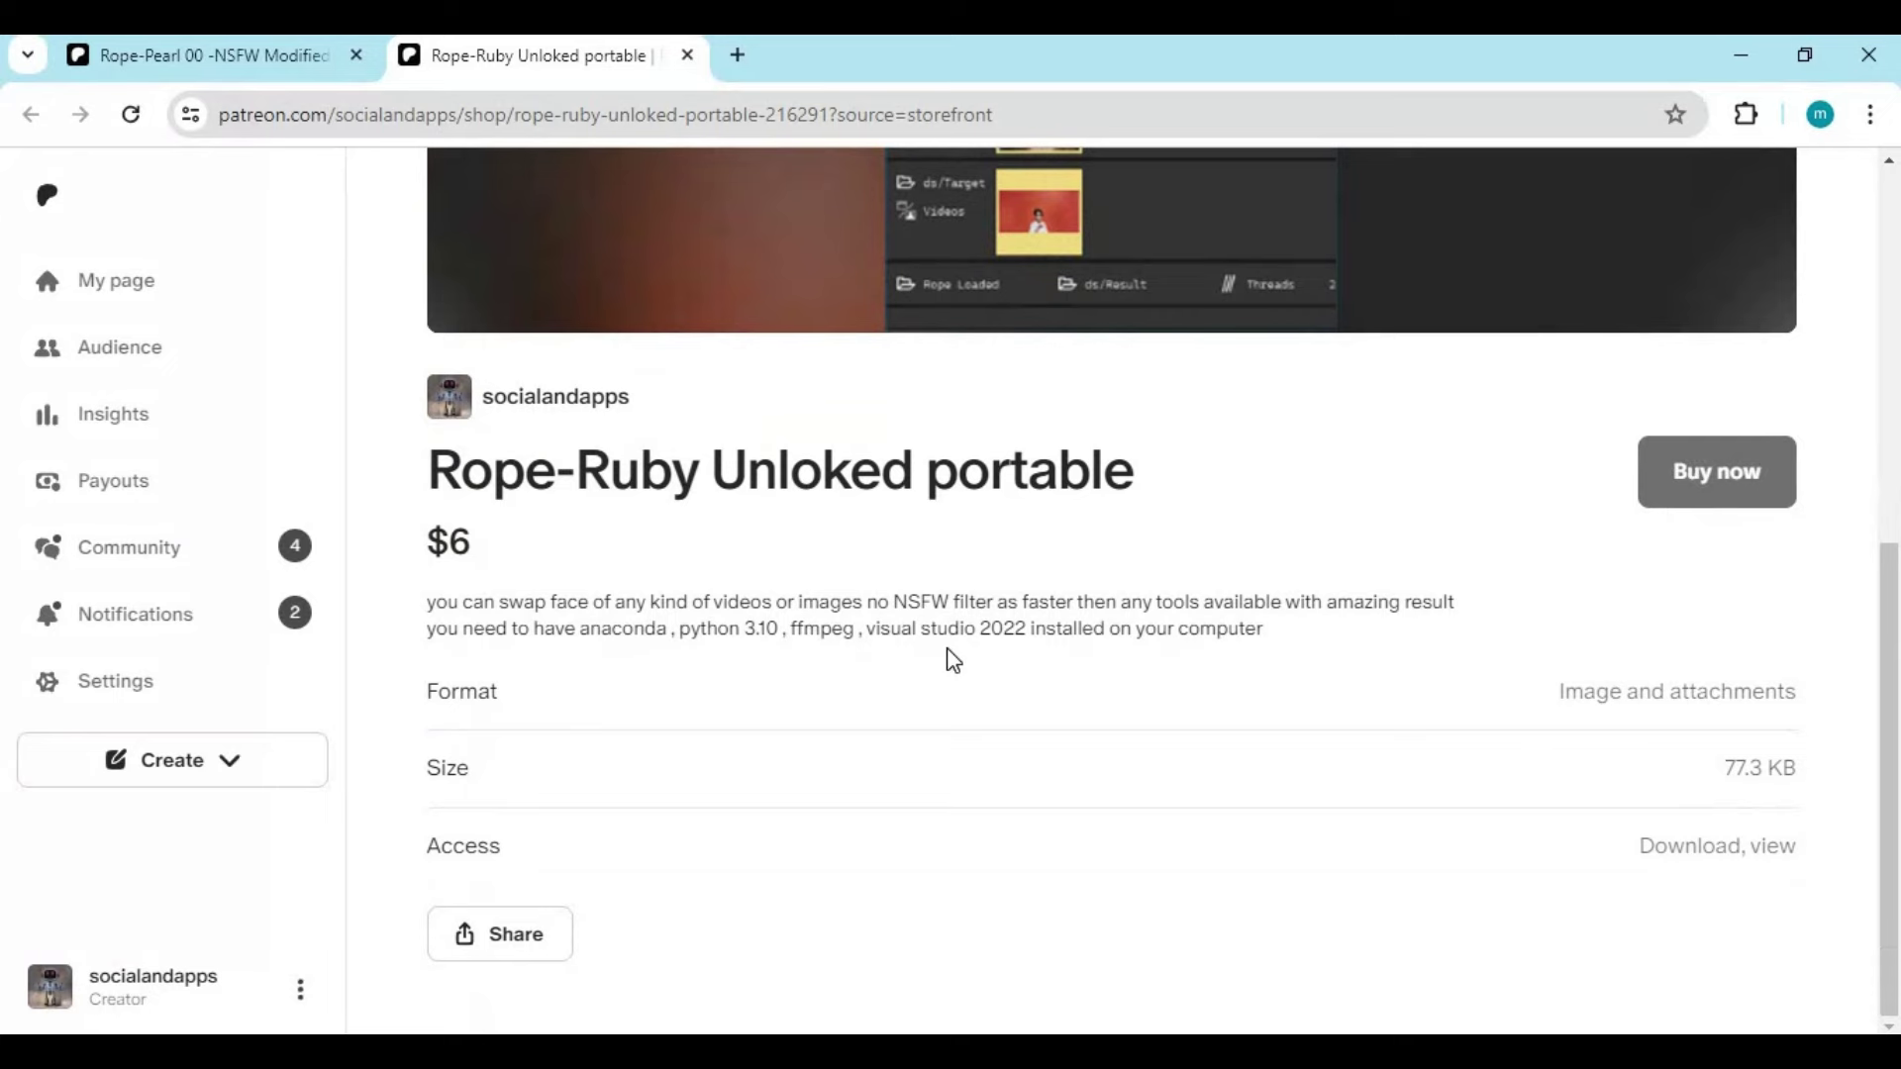
{"action": "scroll", "coordinate": [951, 655], "scroll_direction": "up", "scroll_amount": 6}
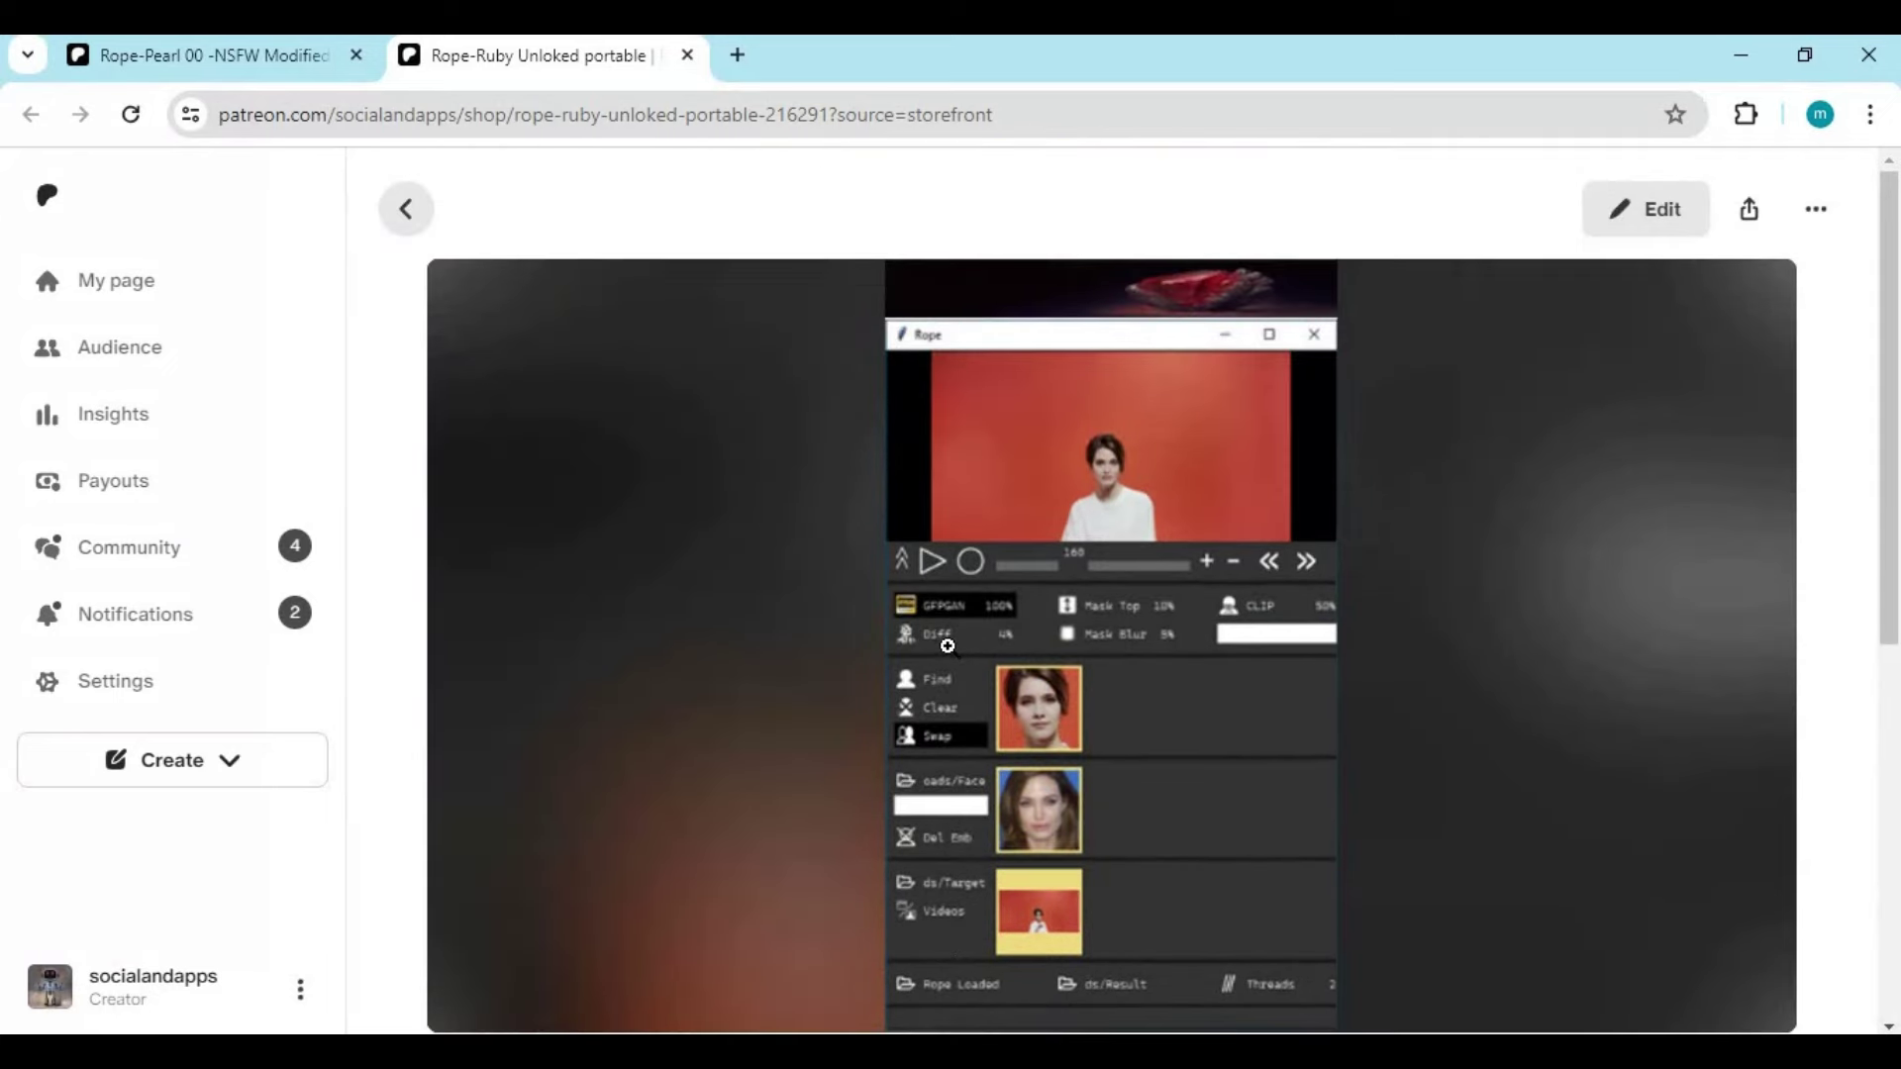
{"action": "scroll", "coordinate": [947, 645], "scroll_direction": "down", "scroll_amount": 6}
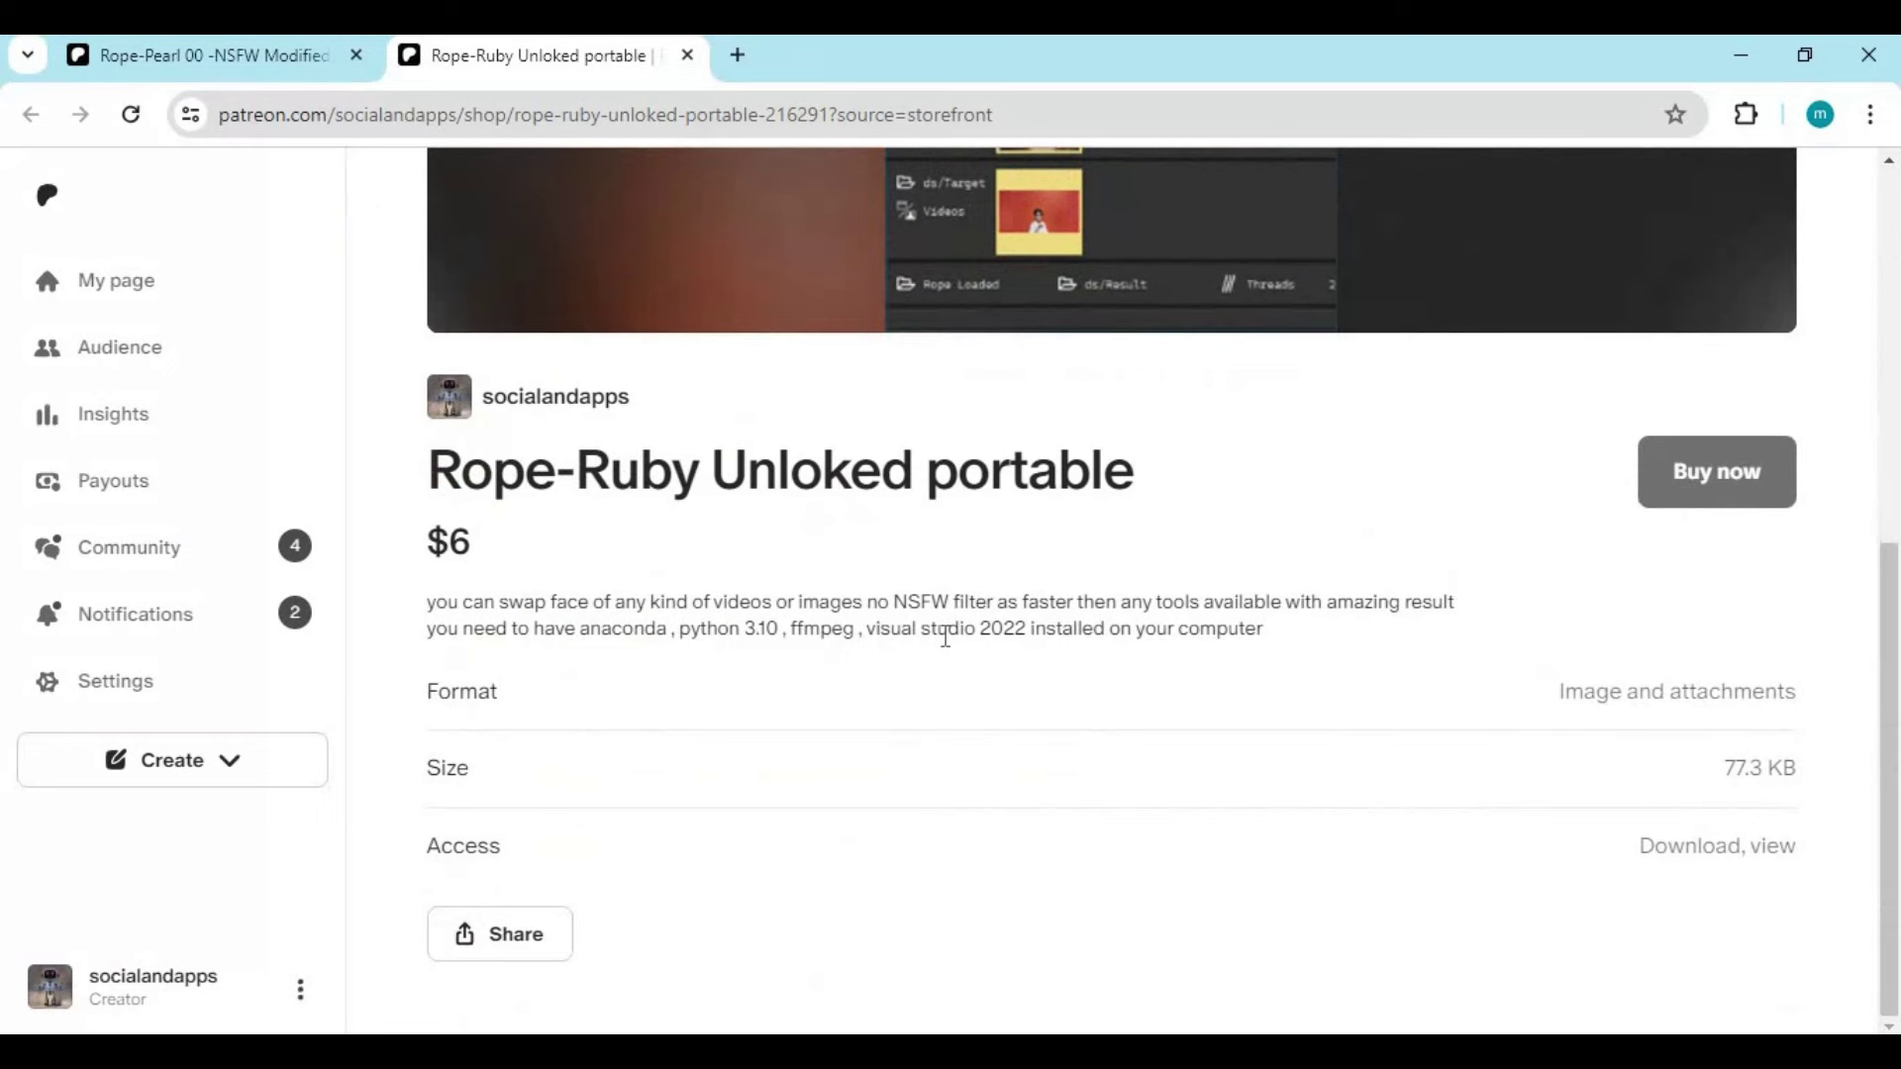
{"action": "left_click", "coordinate": [228, 56]}
{"action": "scroll", "coordinate": [1148, 594], "scroll_direction": "down", "scroll_amount": 1}
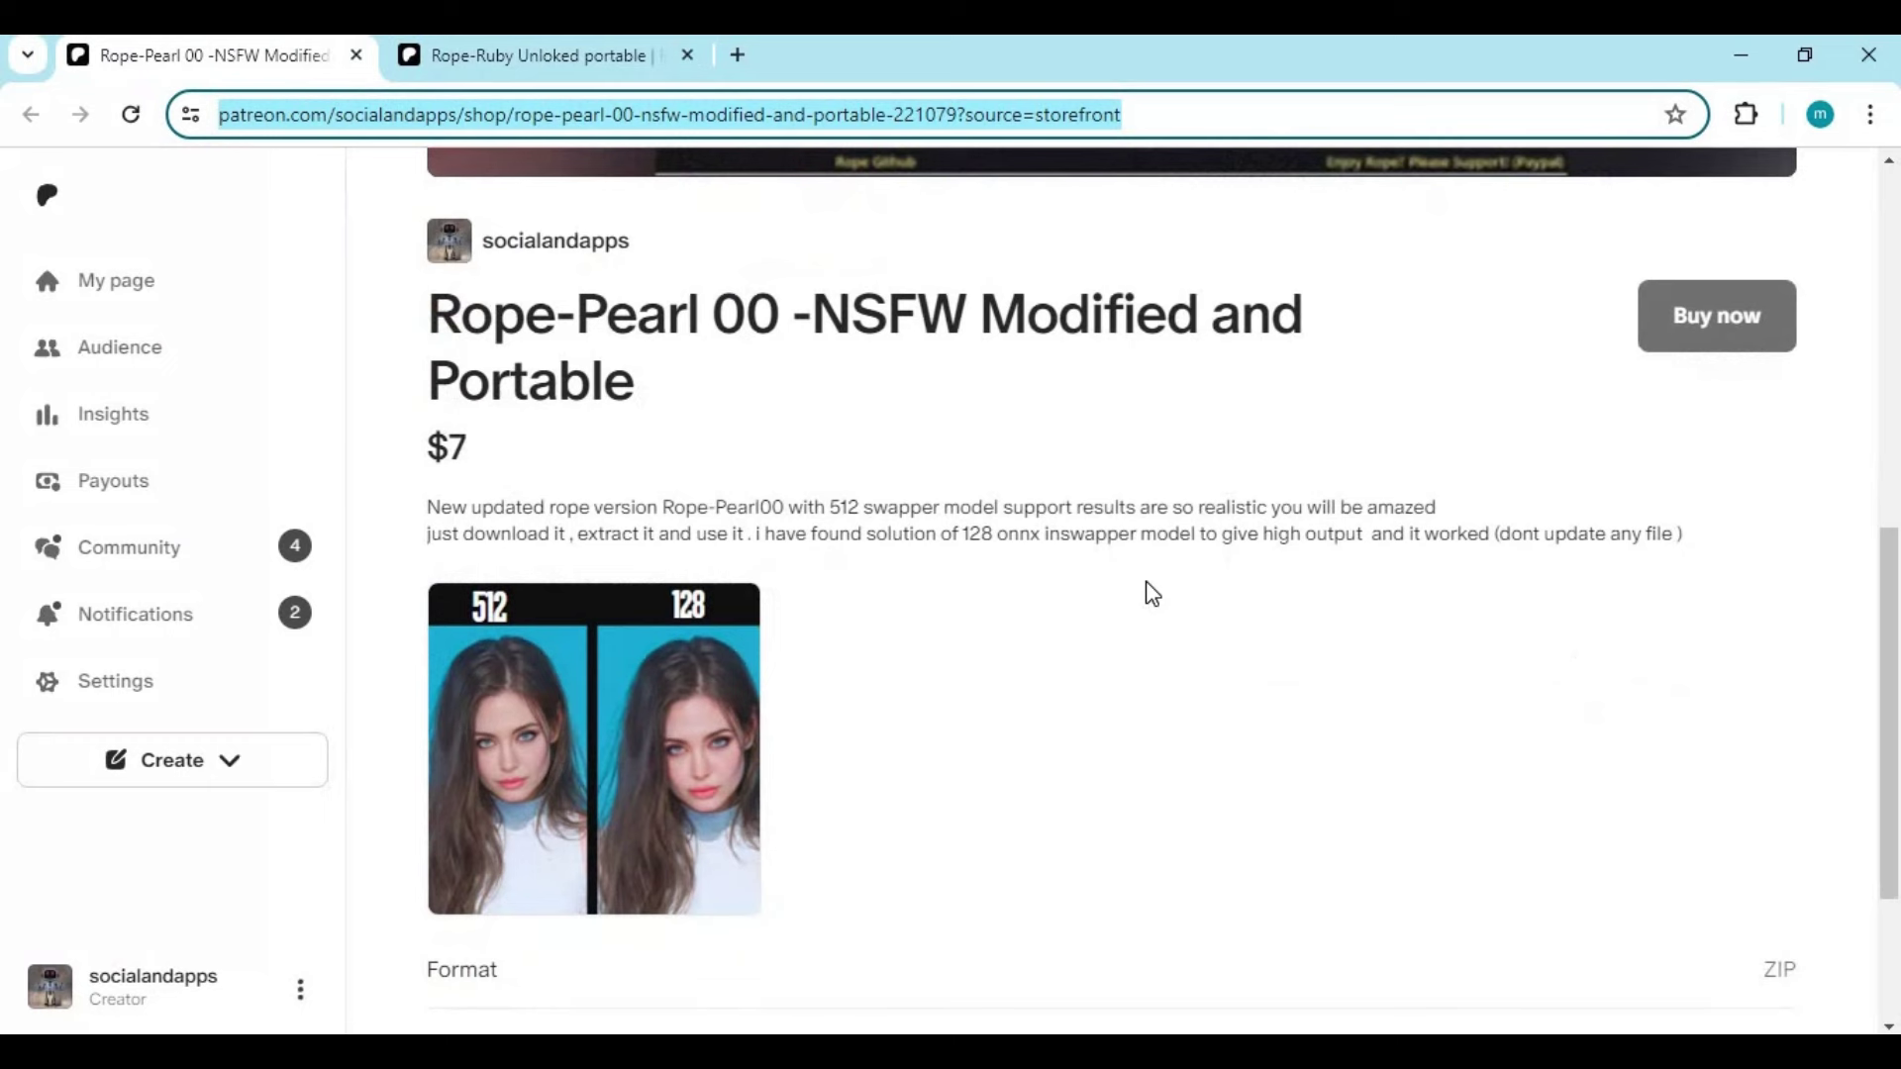